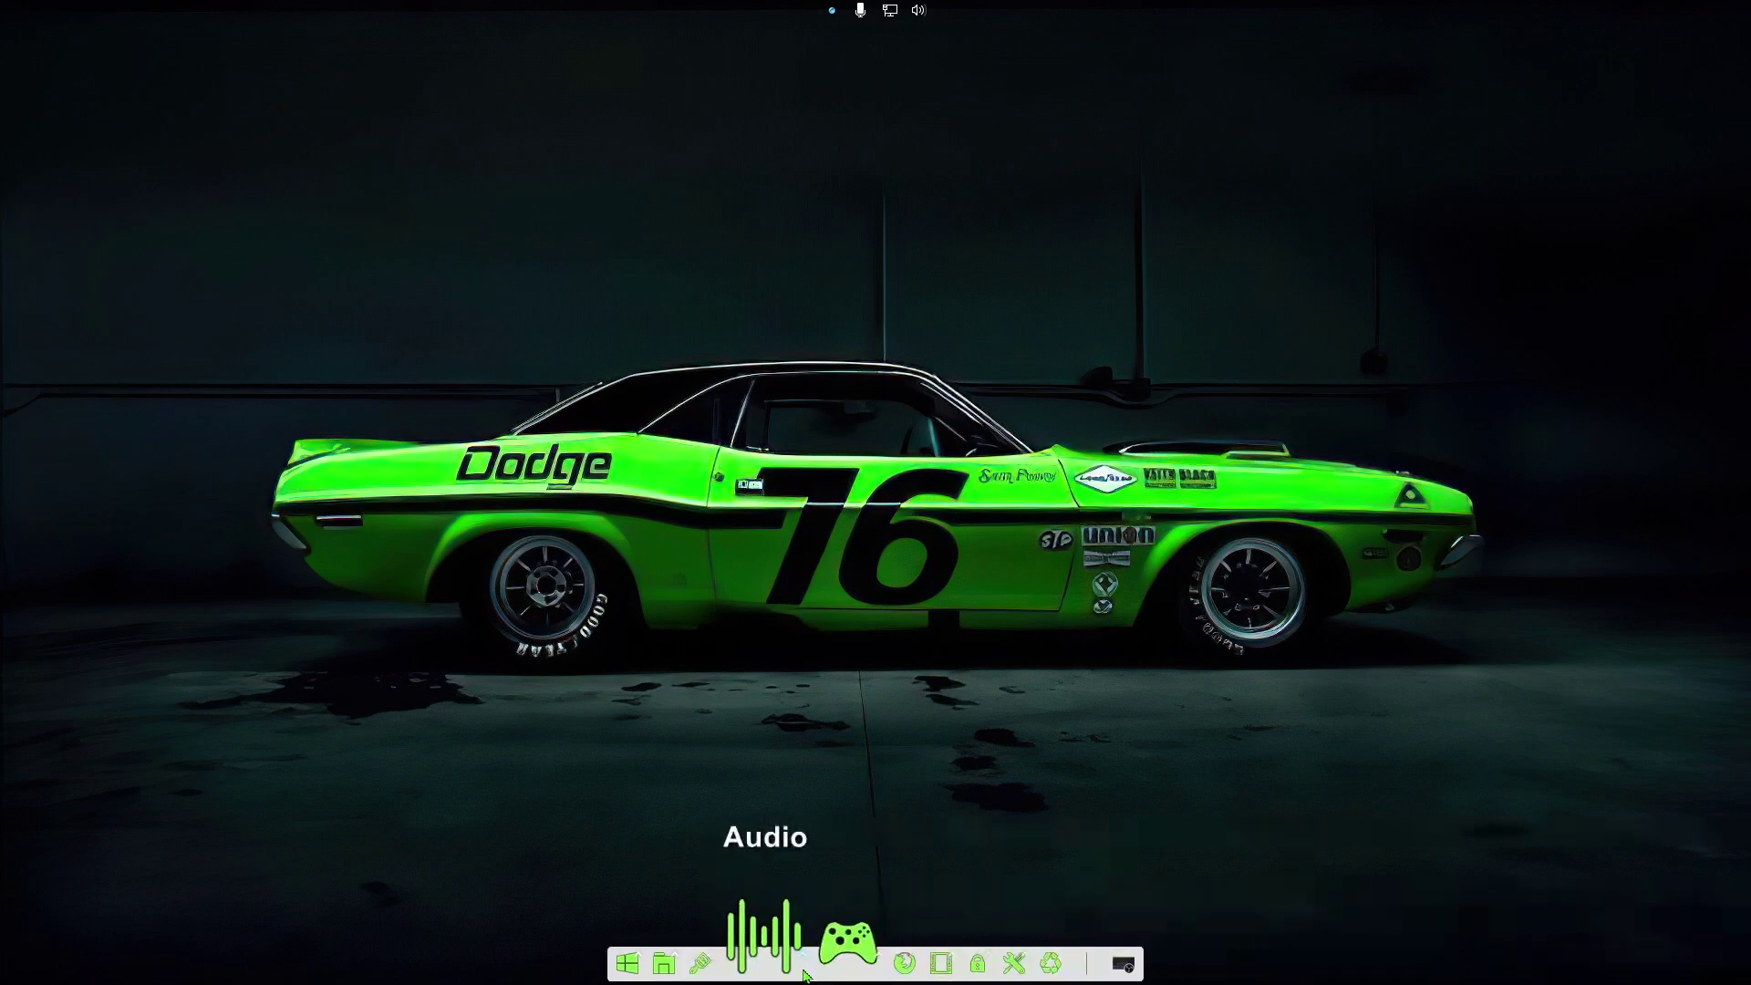
Search Google for 'gimp' in Firefox and open the official GIMP website
left_click(857, 964)
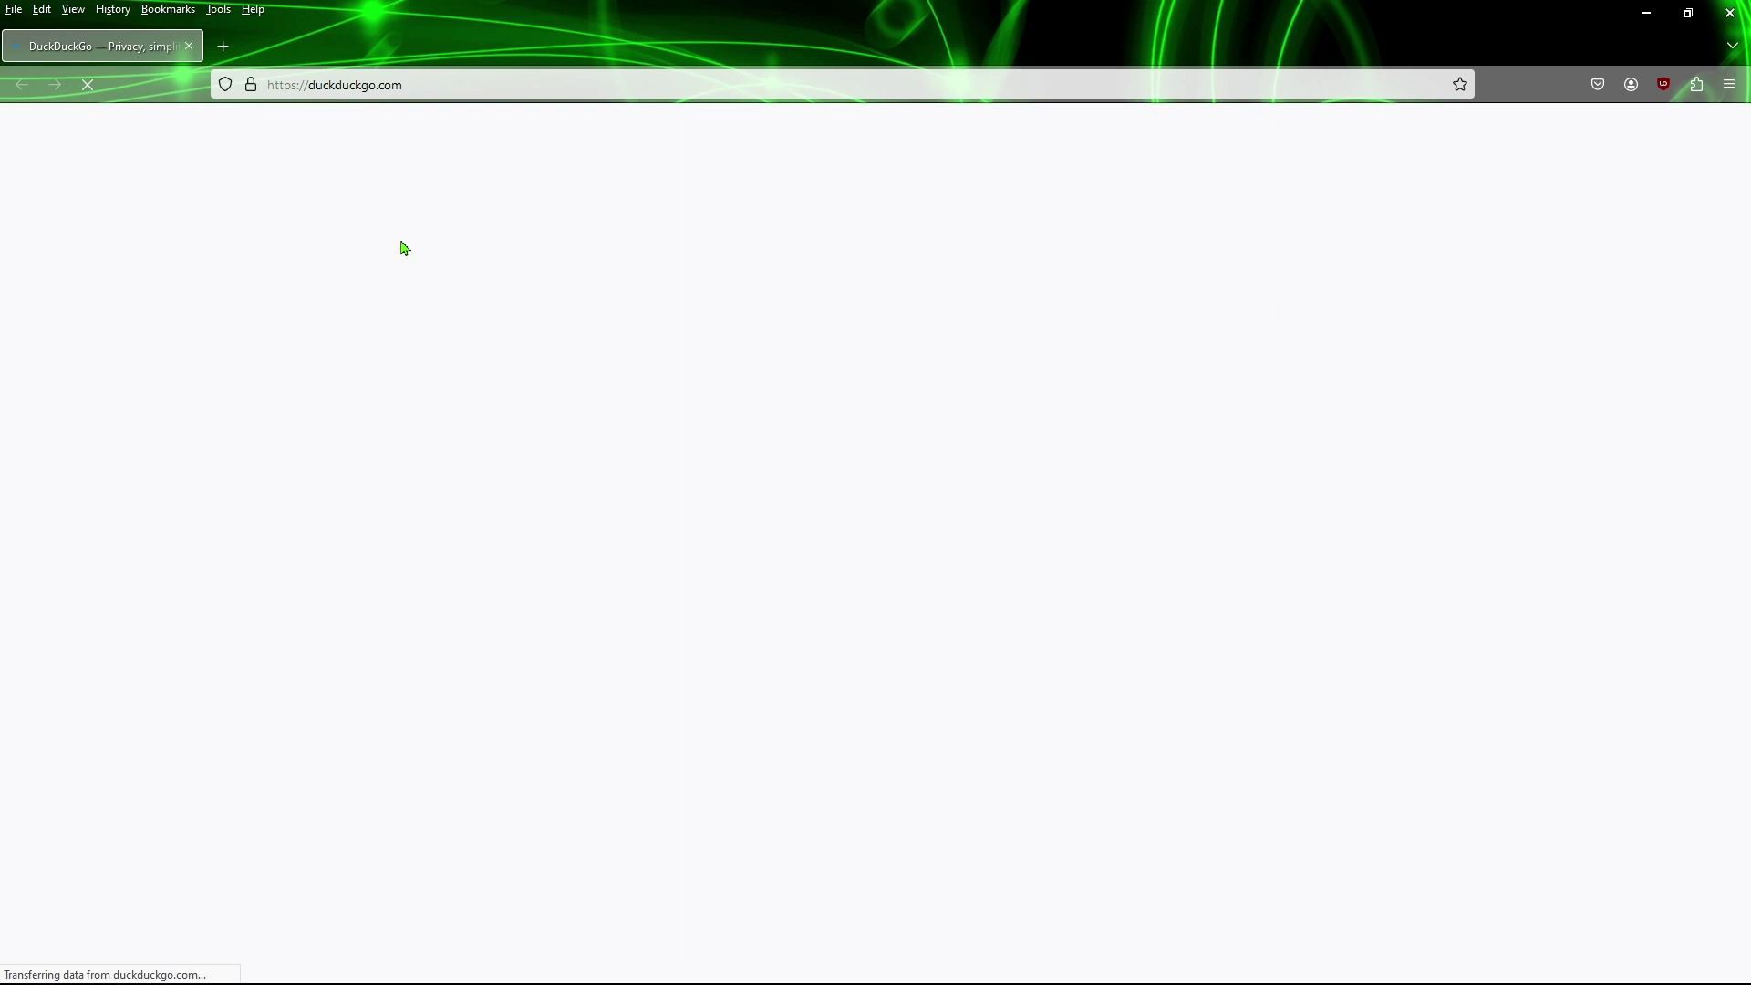
left_click(363, 82)
type("gimp")
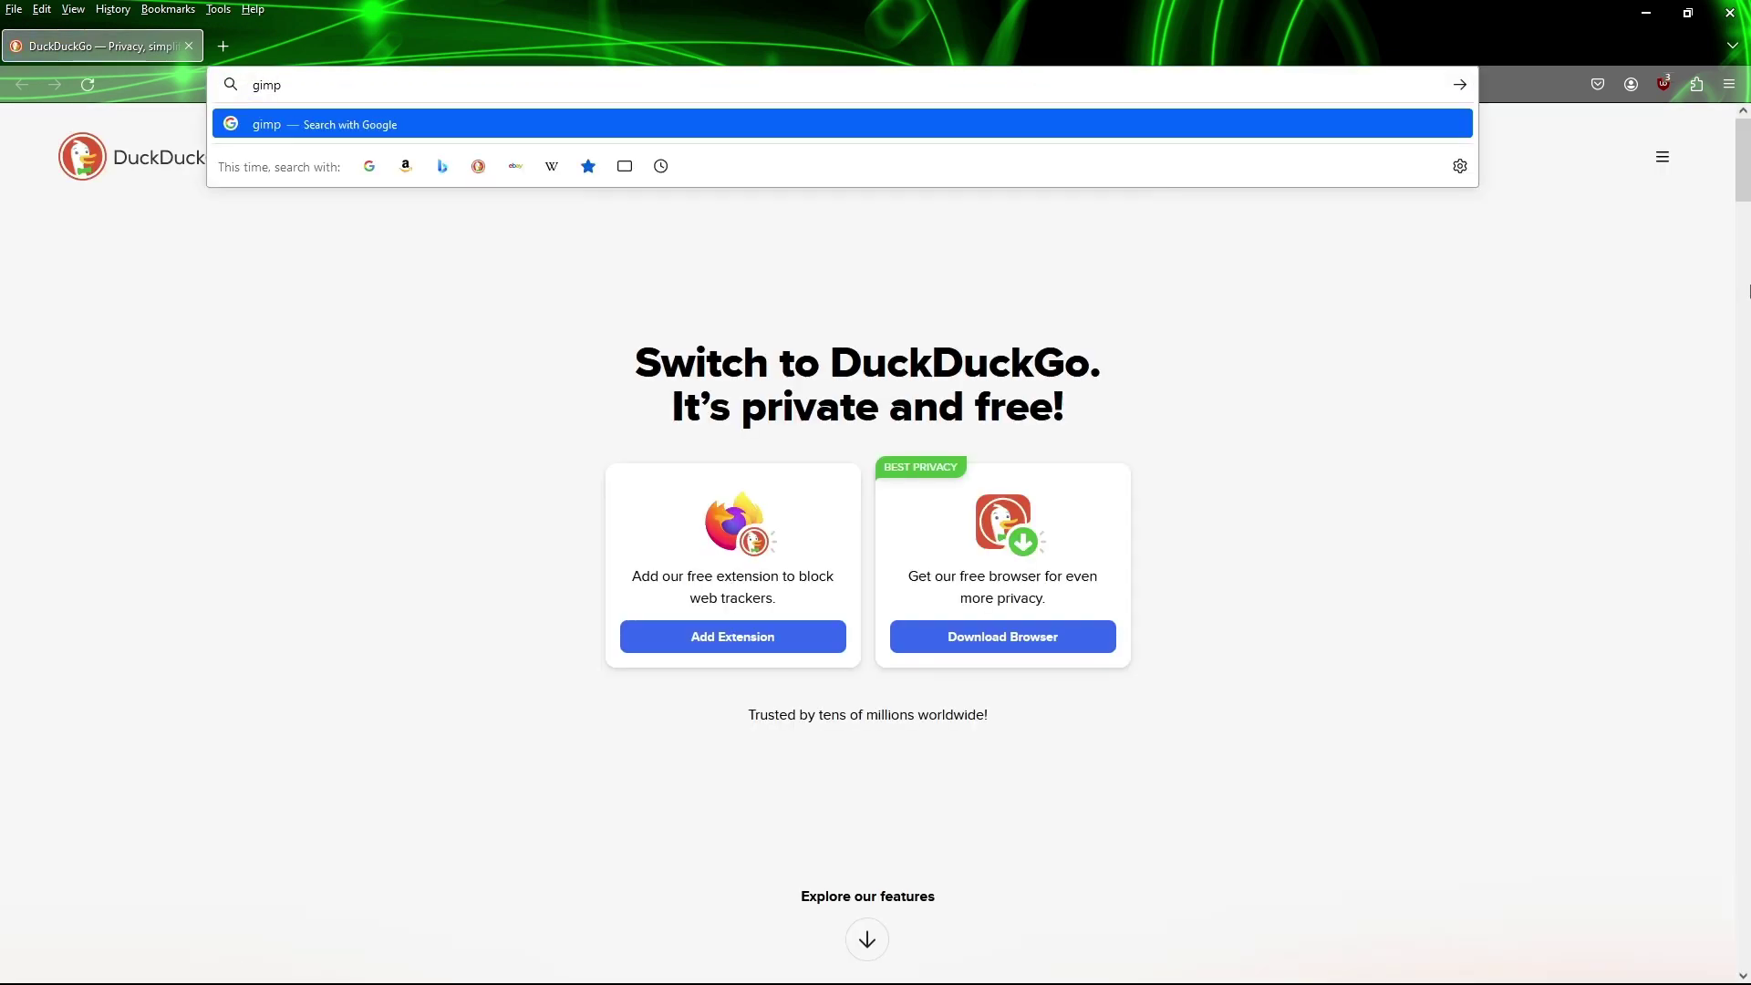
key("Return")
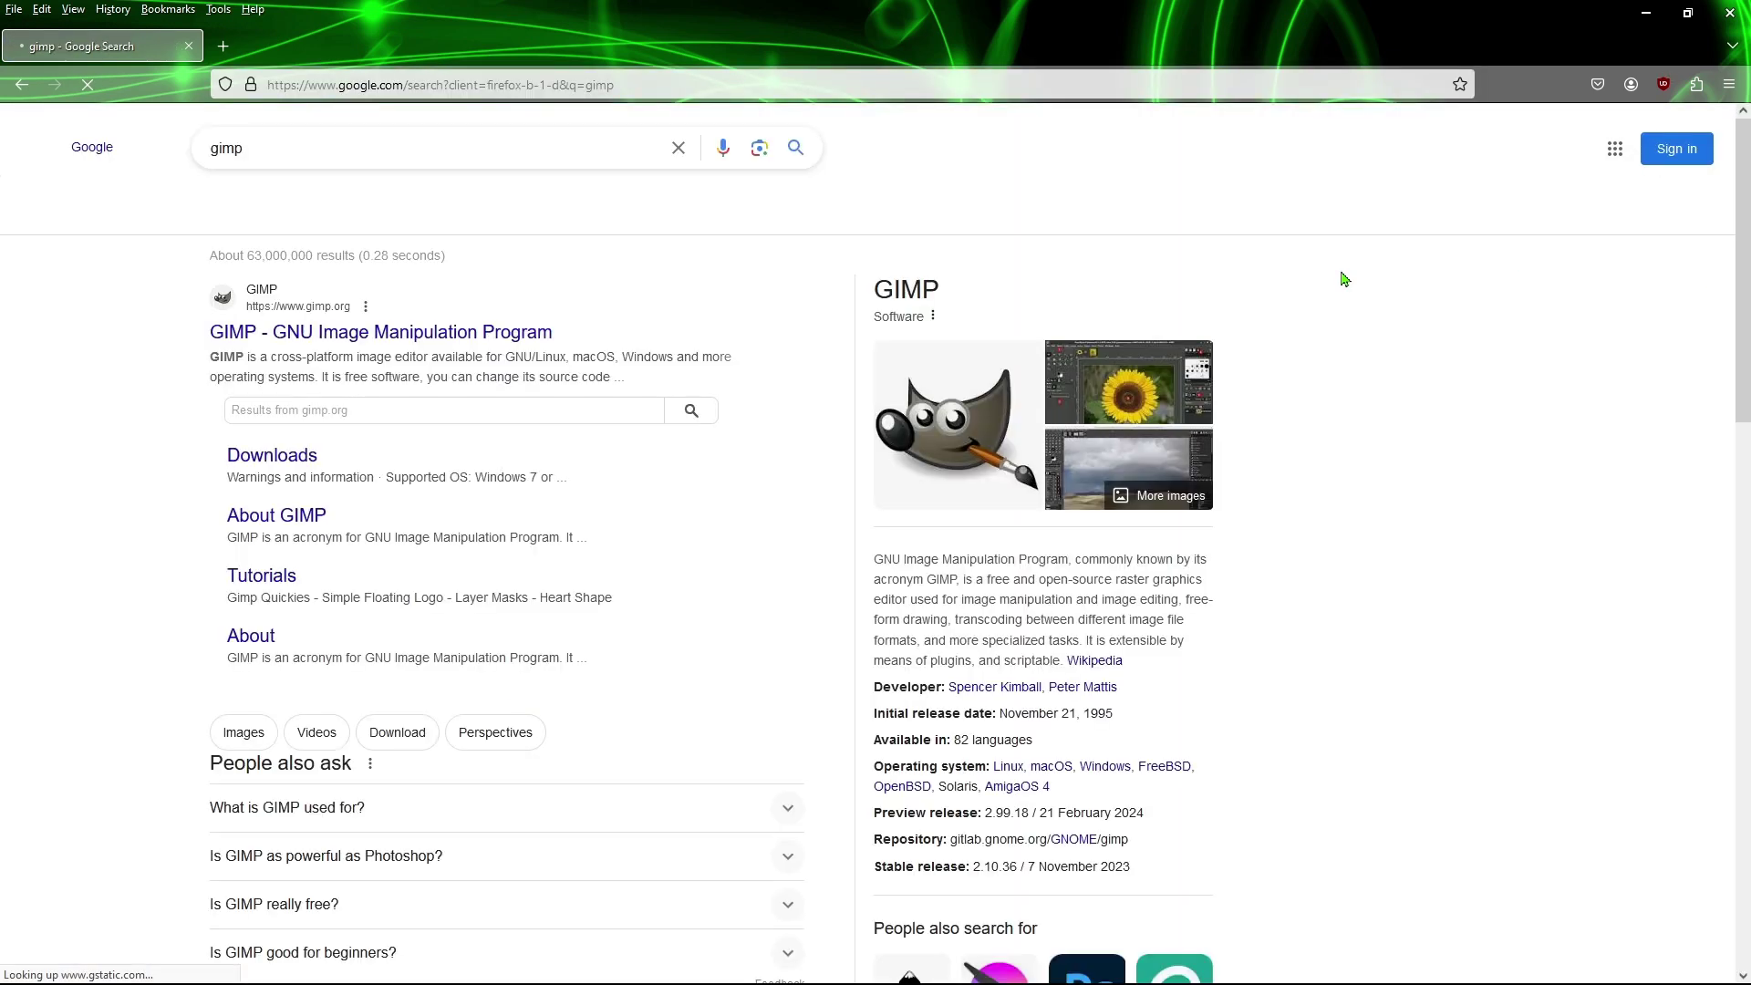
left_click(290, 344)
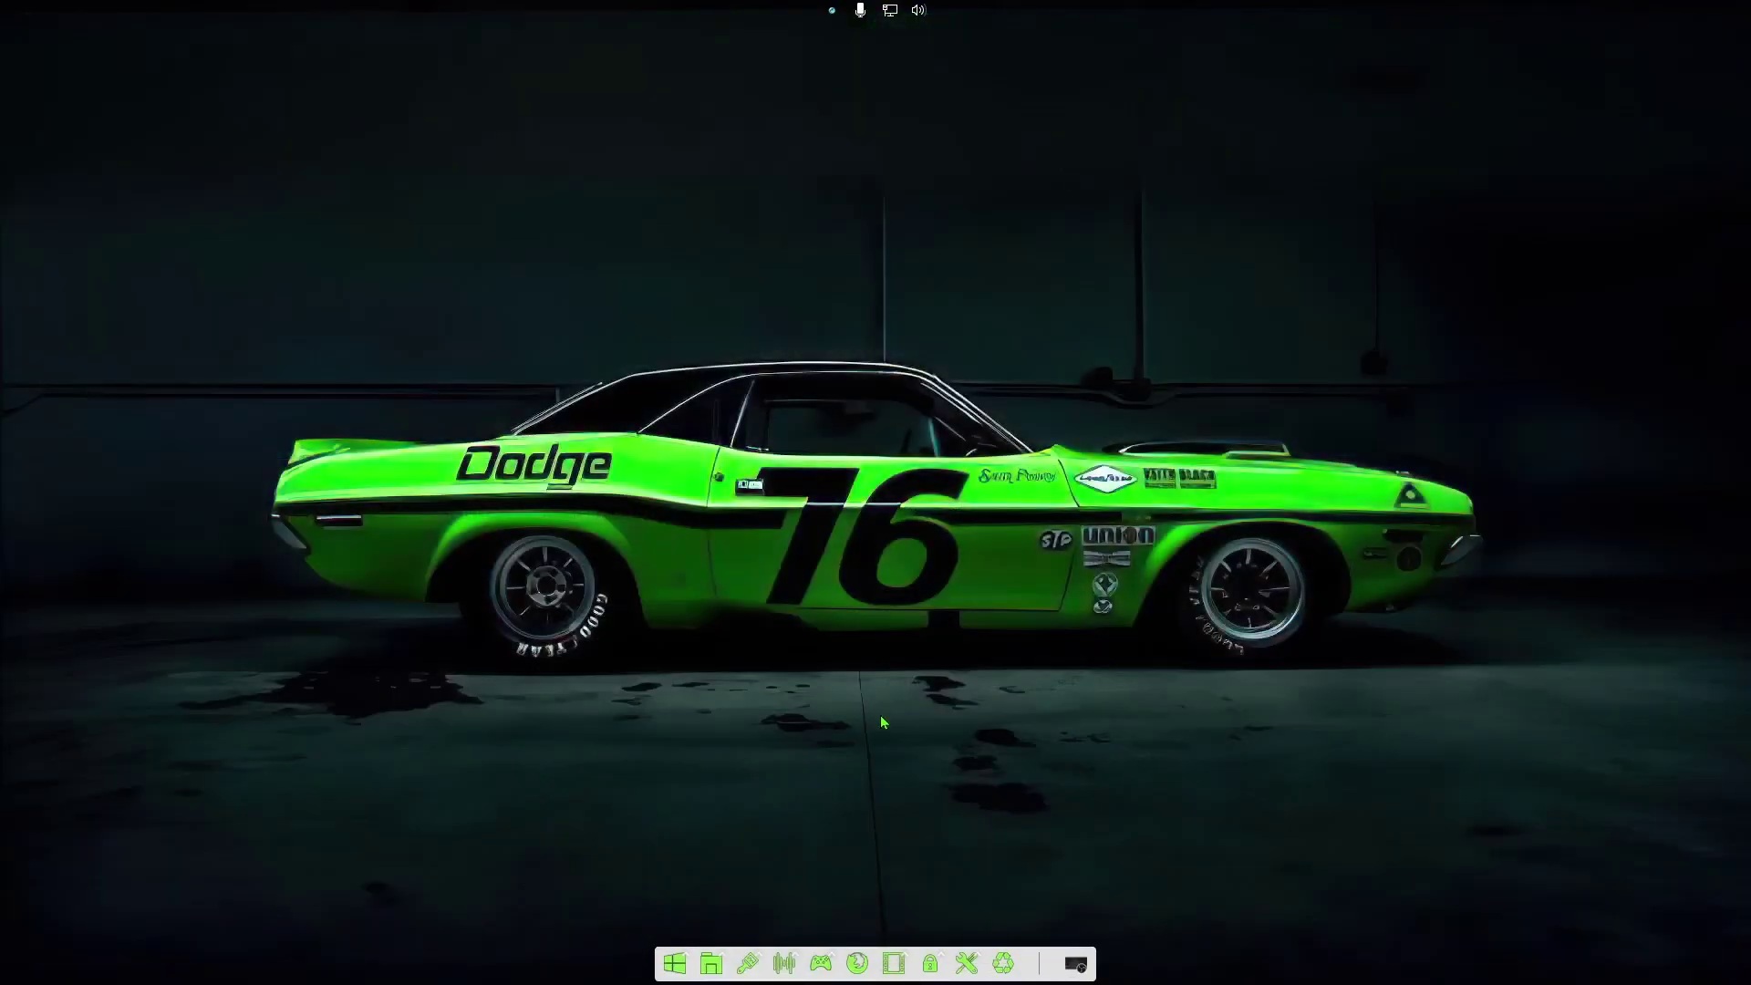
Search 'sonic the hedgehog' in a new tab and show the Google Images results
mouse_move(1070, 954)
left_click(858, 959)
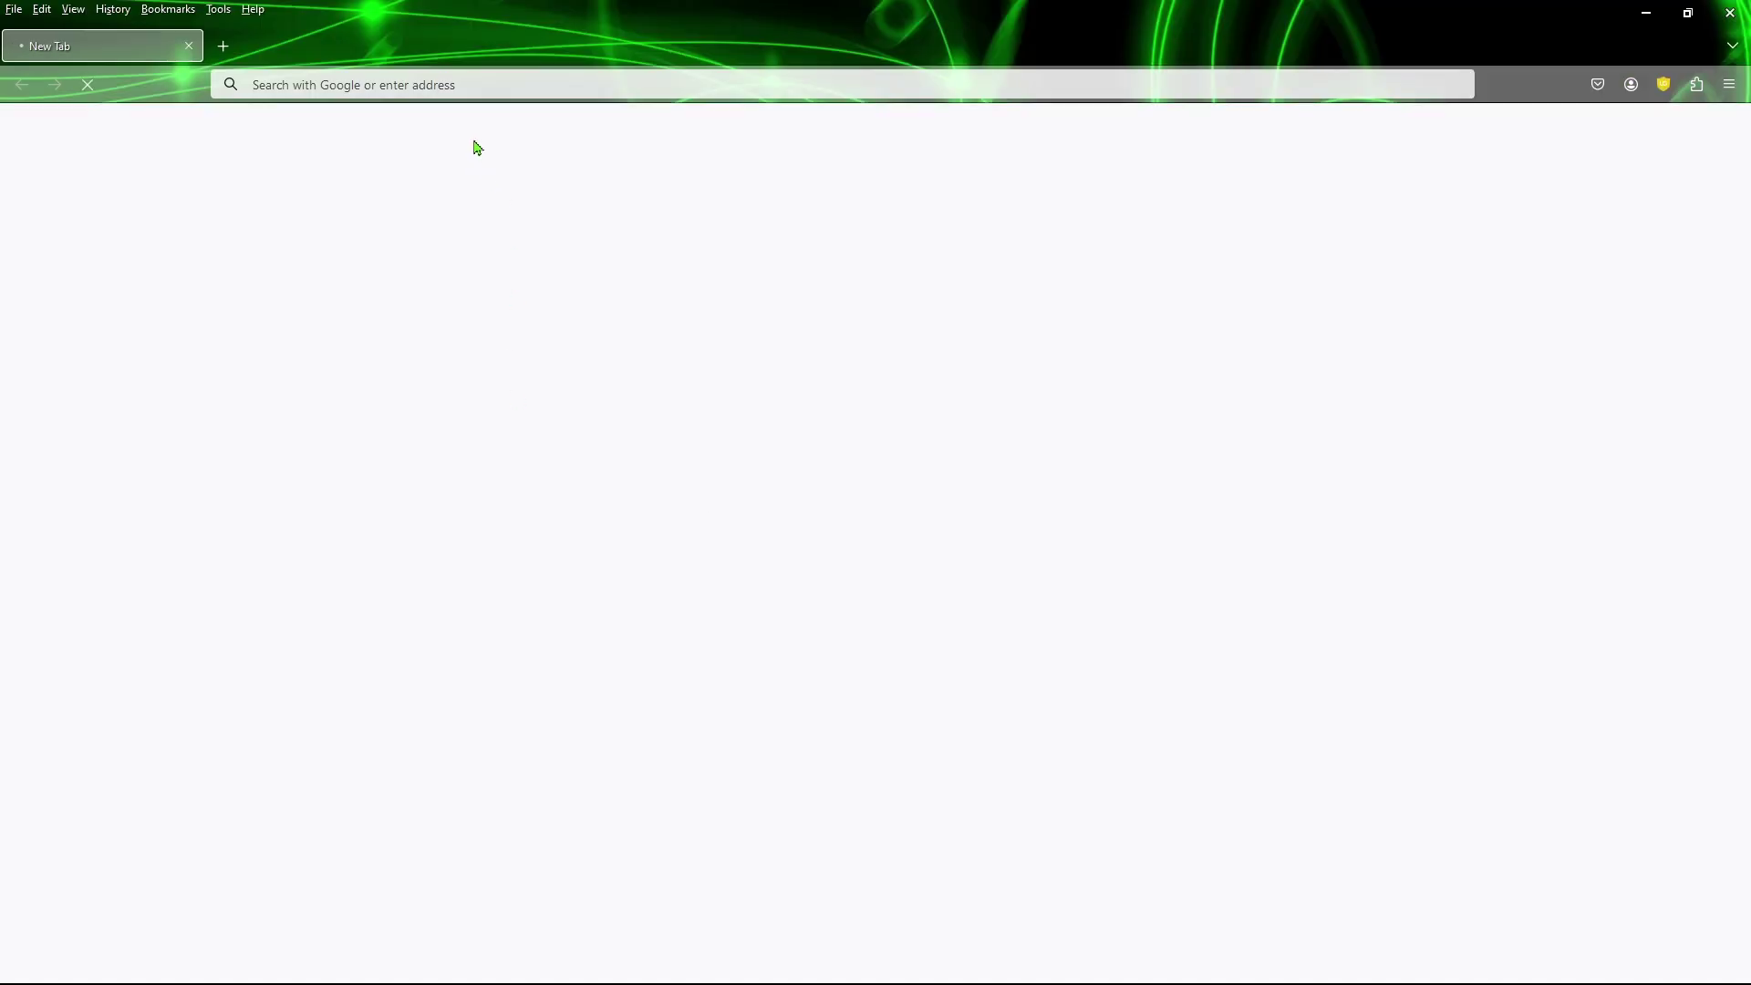
key("ctrl+t")
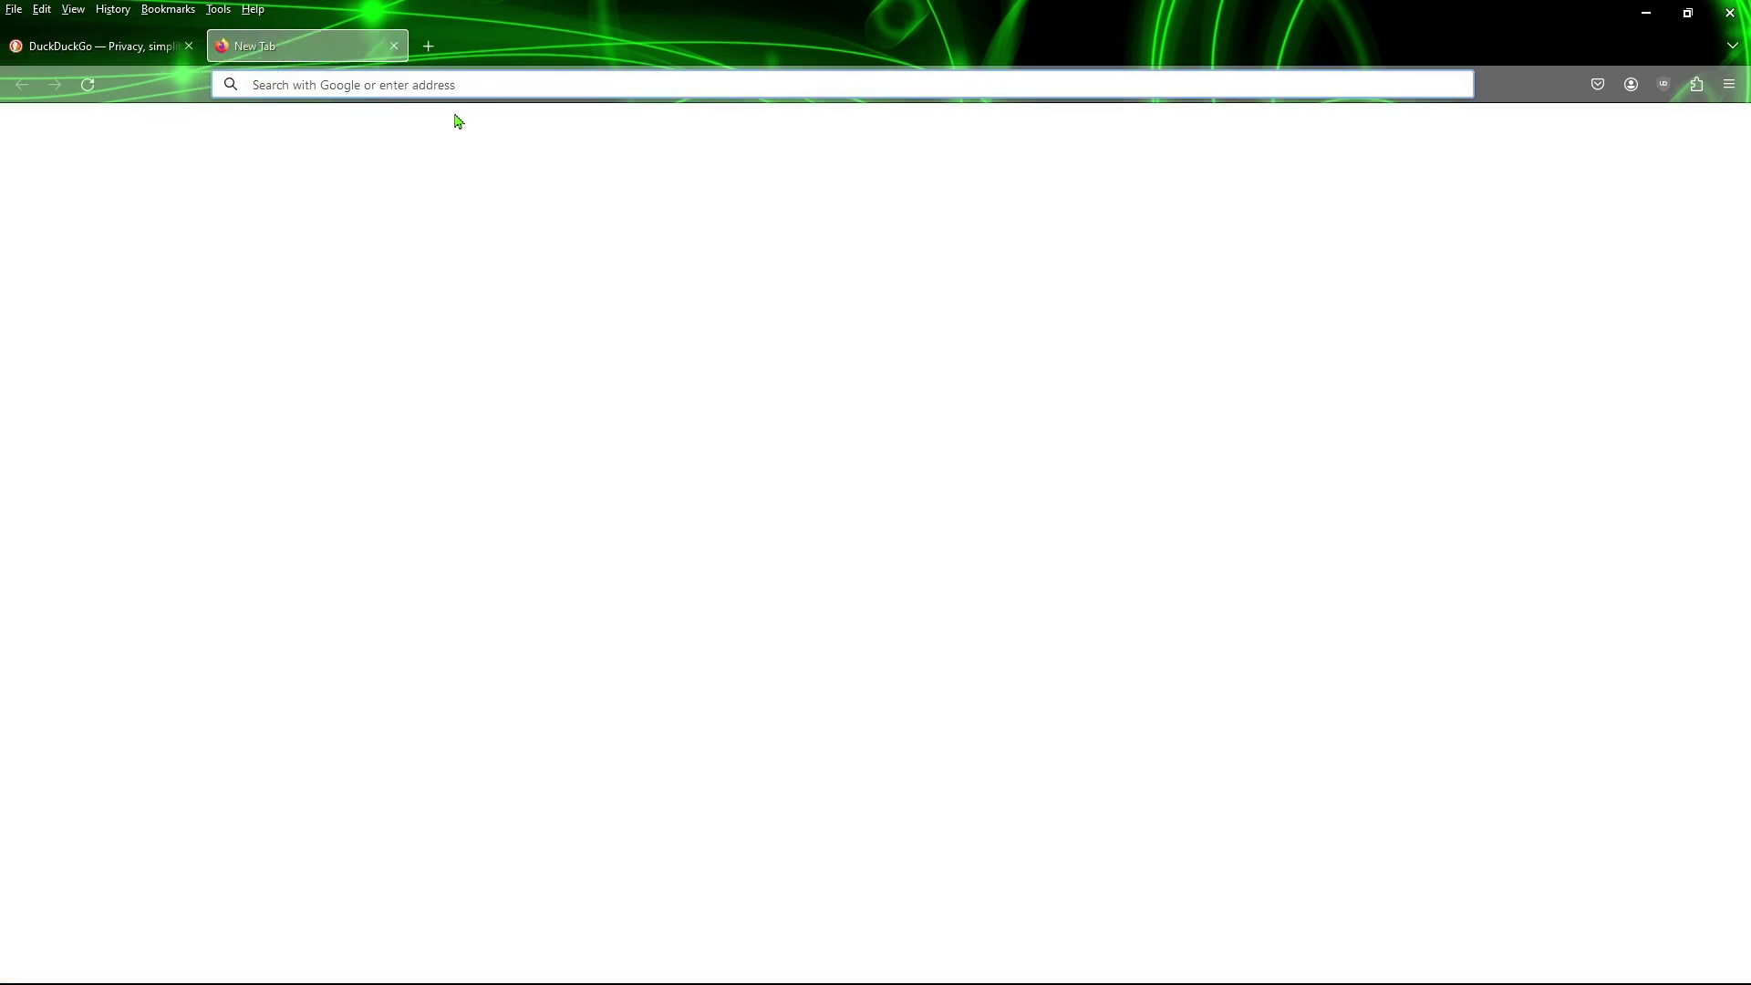
type("sonic")
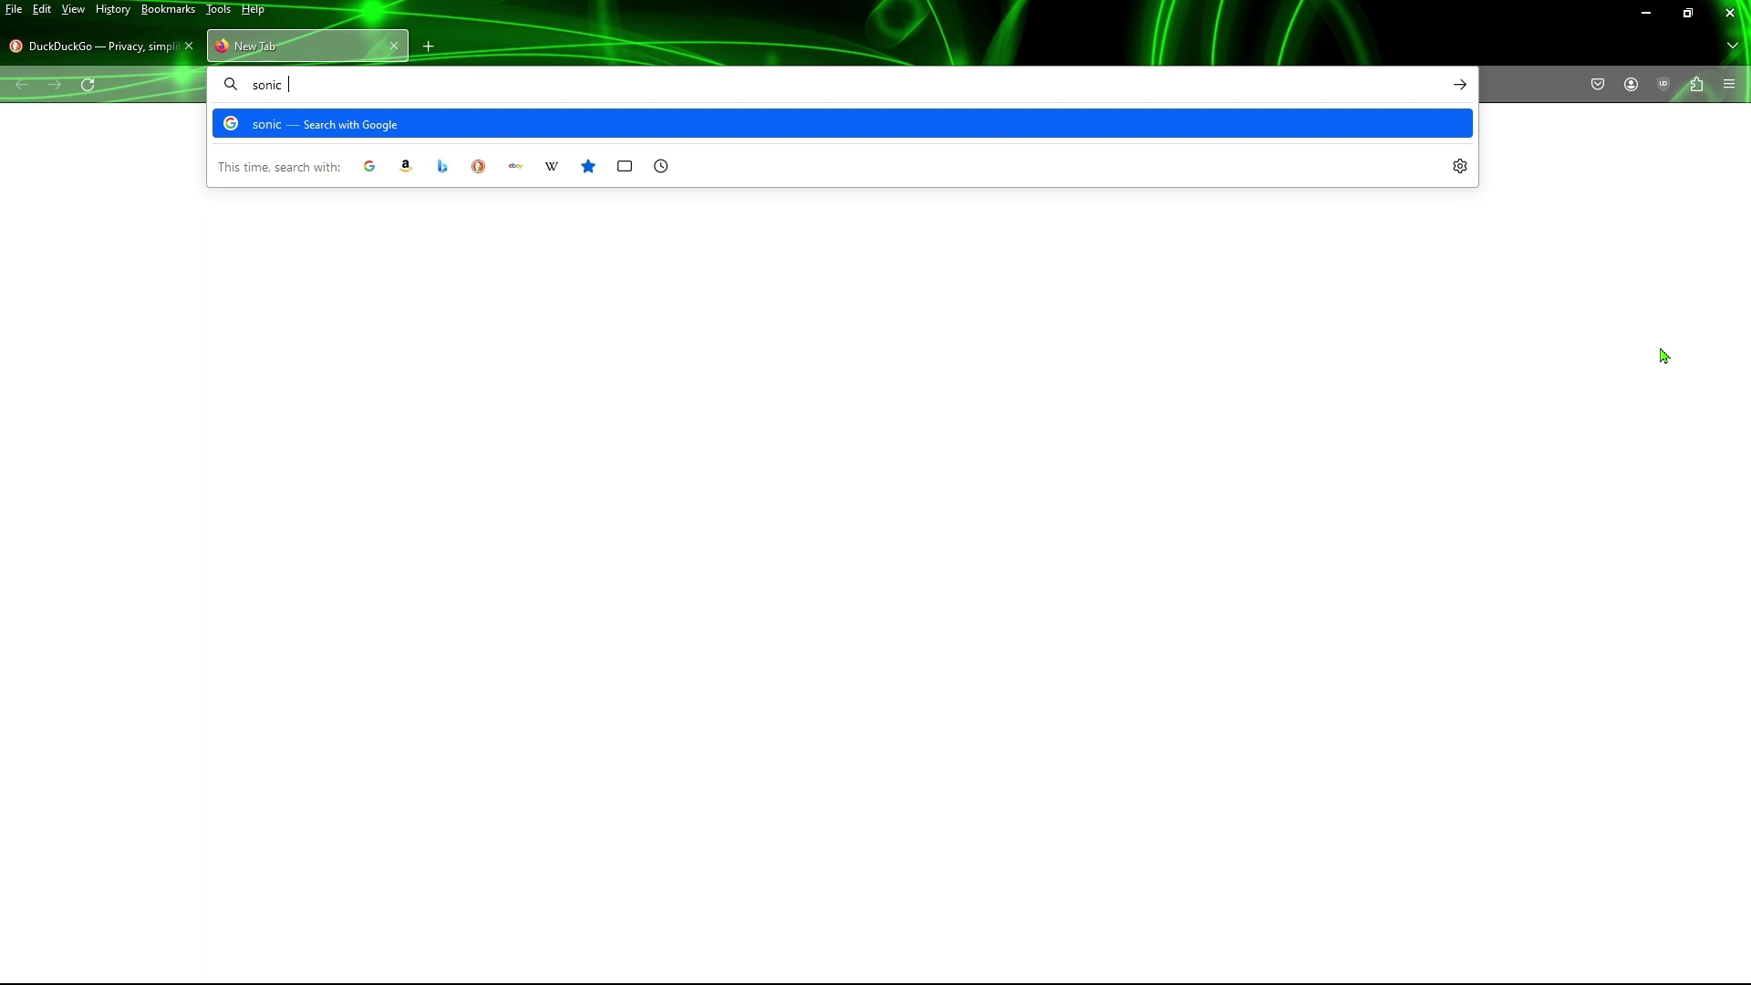
type("  the hedgehog")
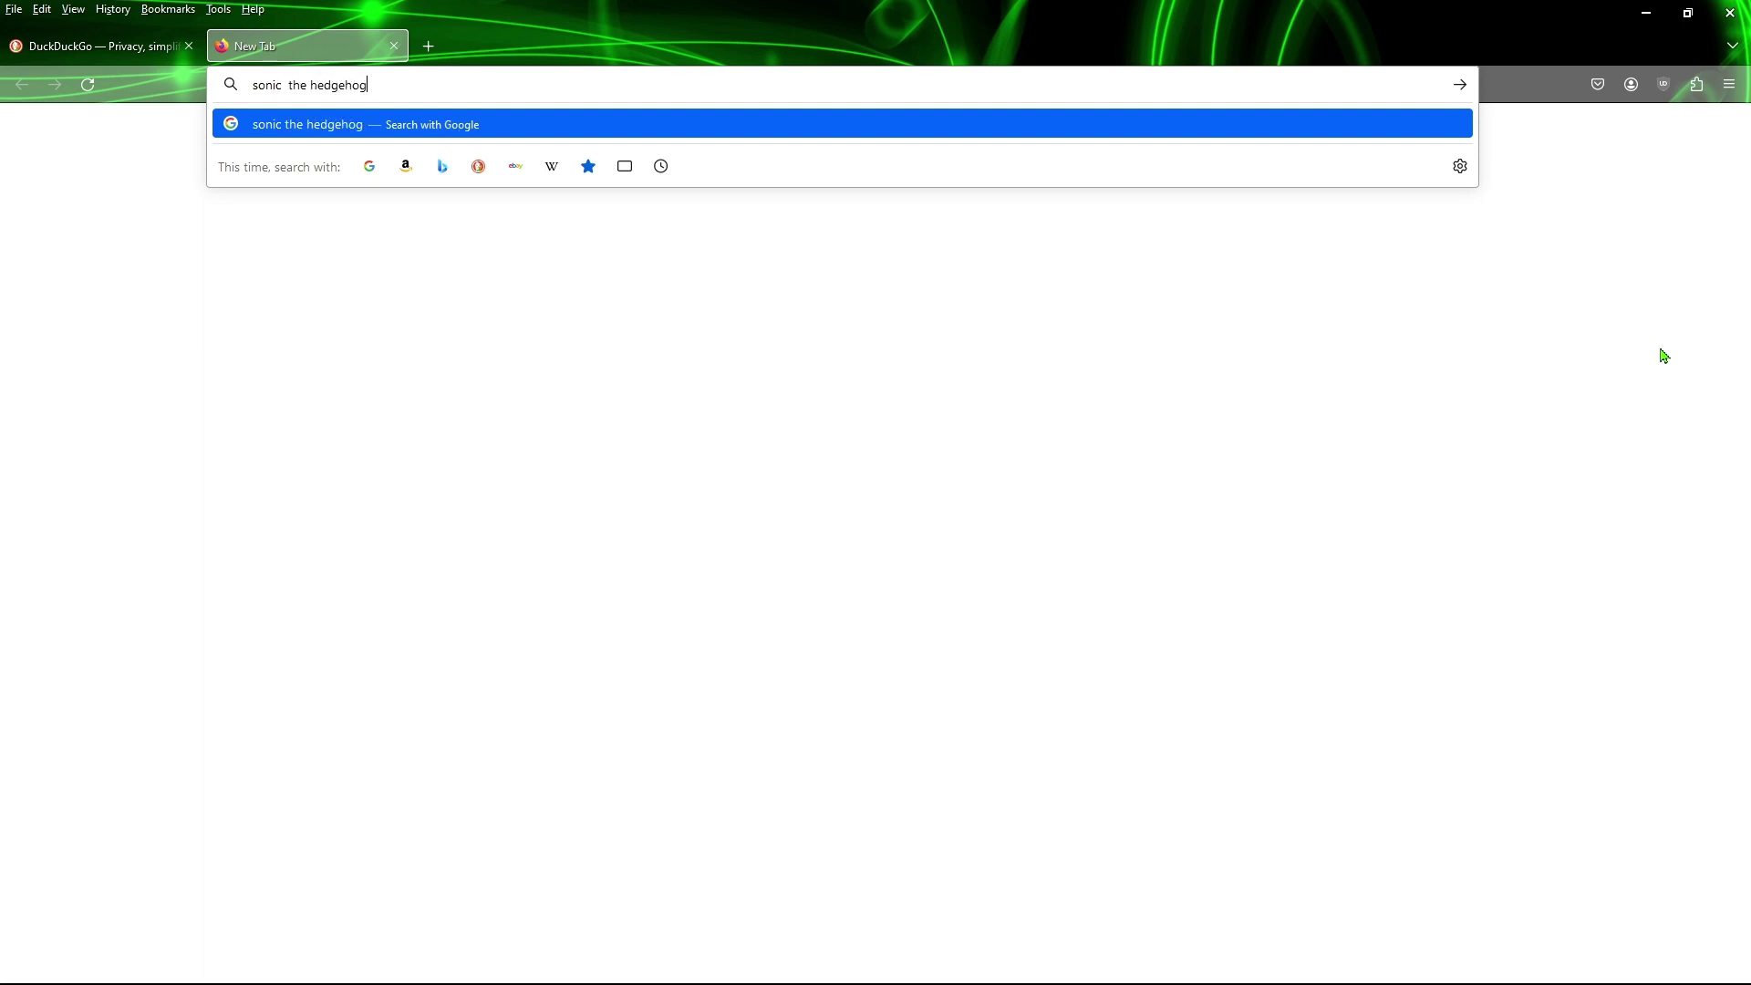
key("Return")
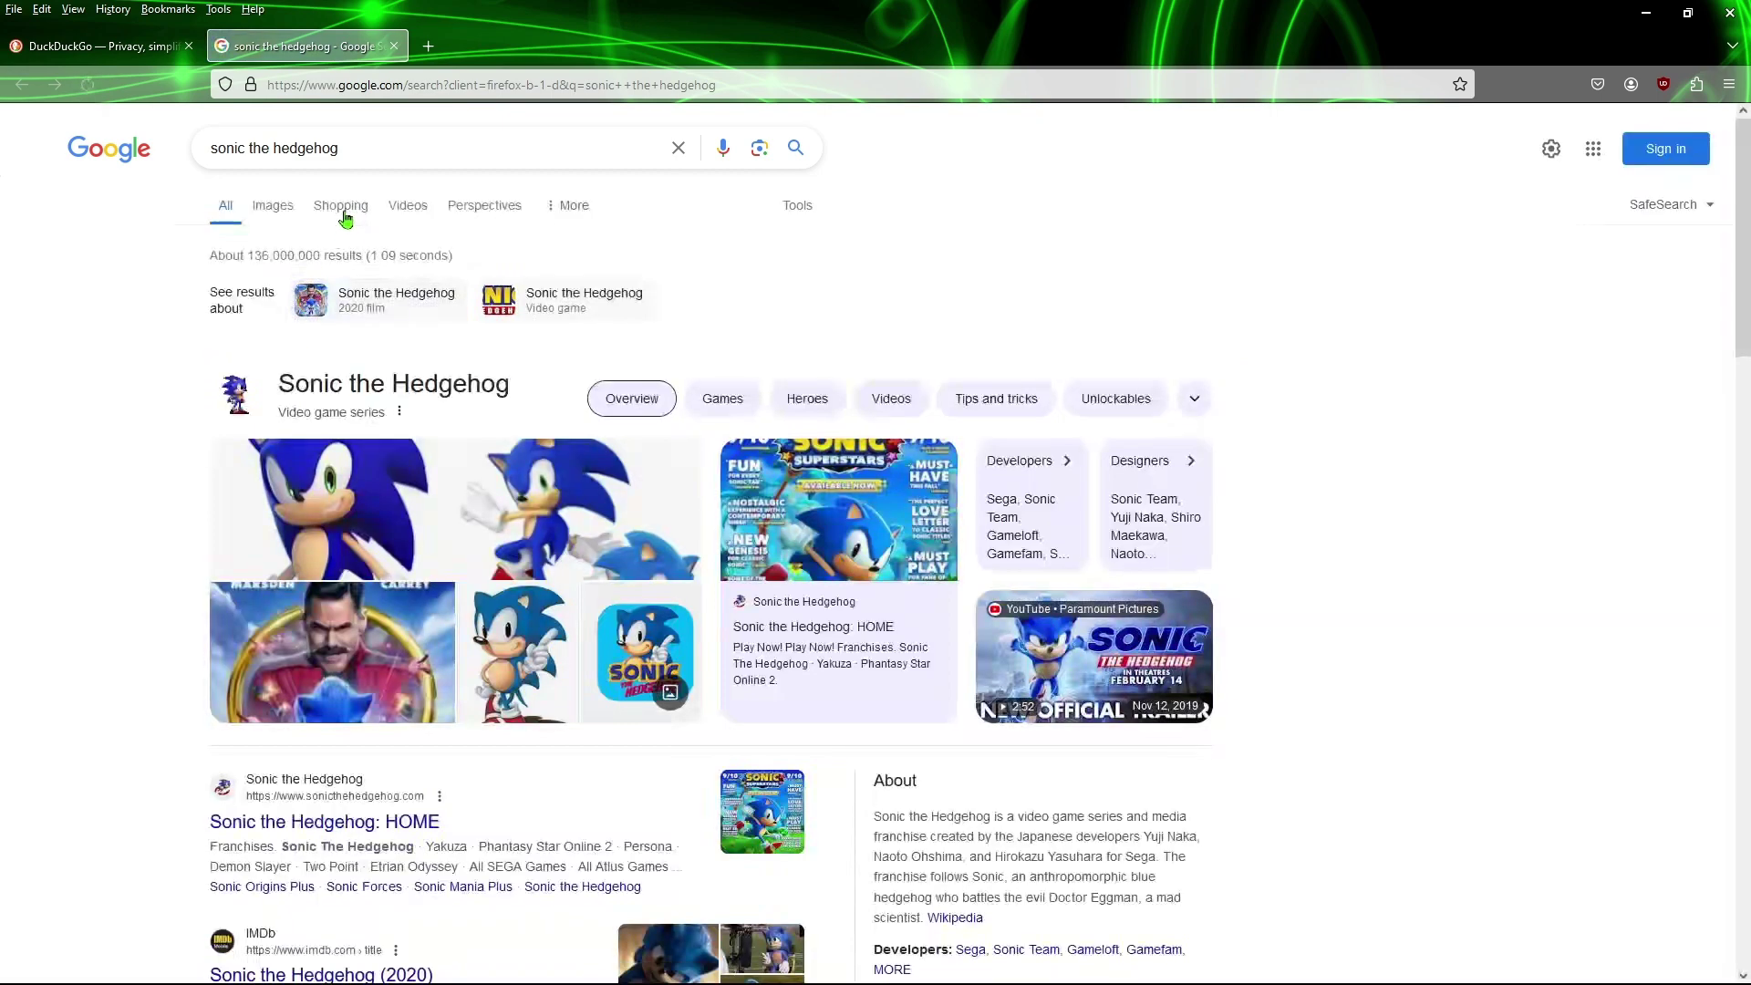
left_click(279, 211)
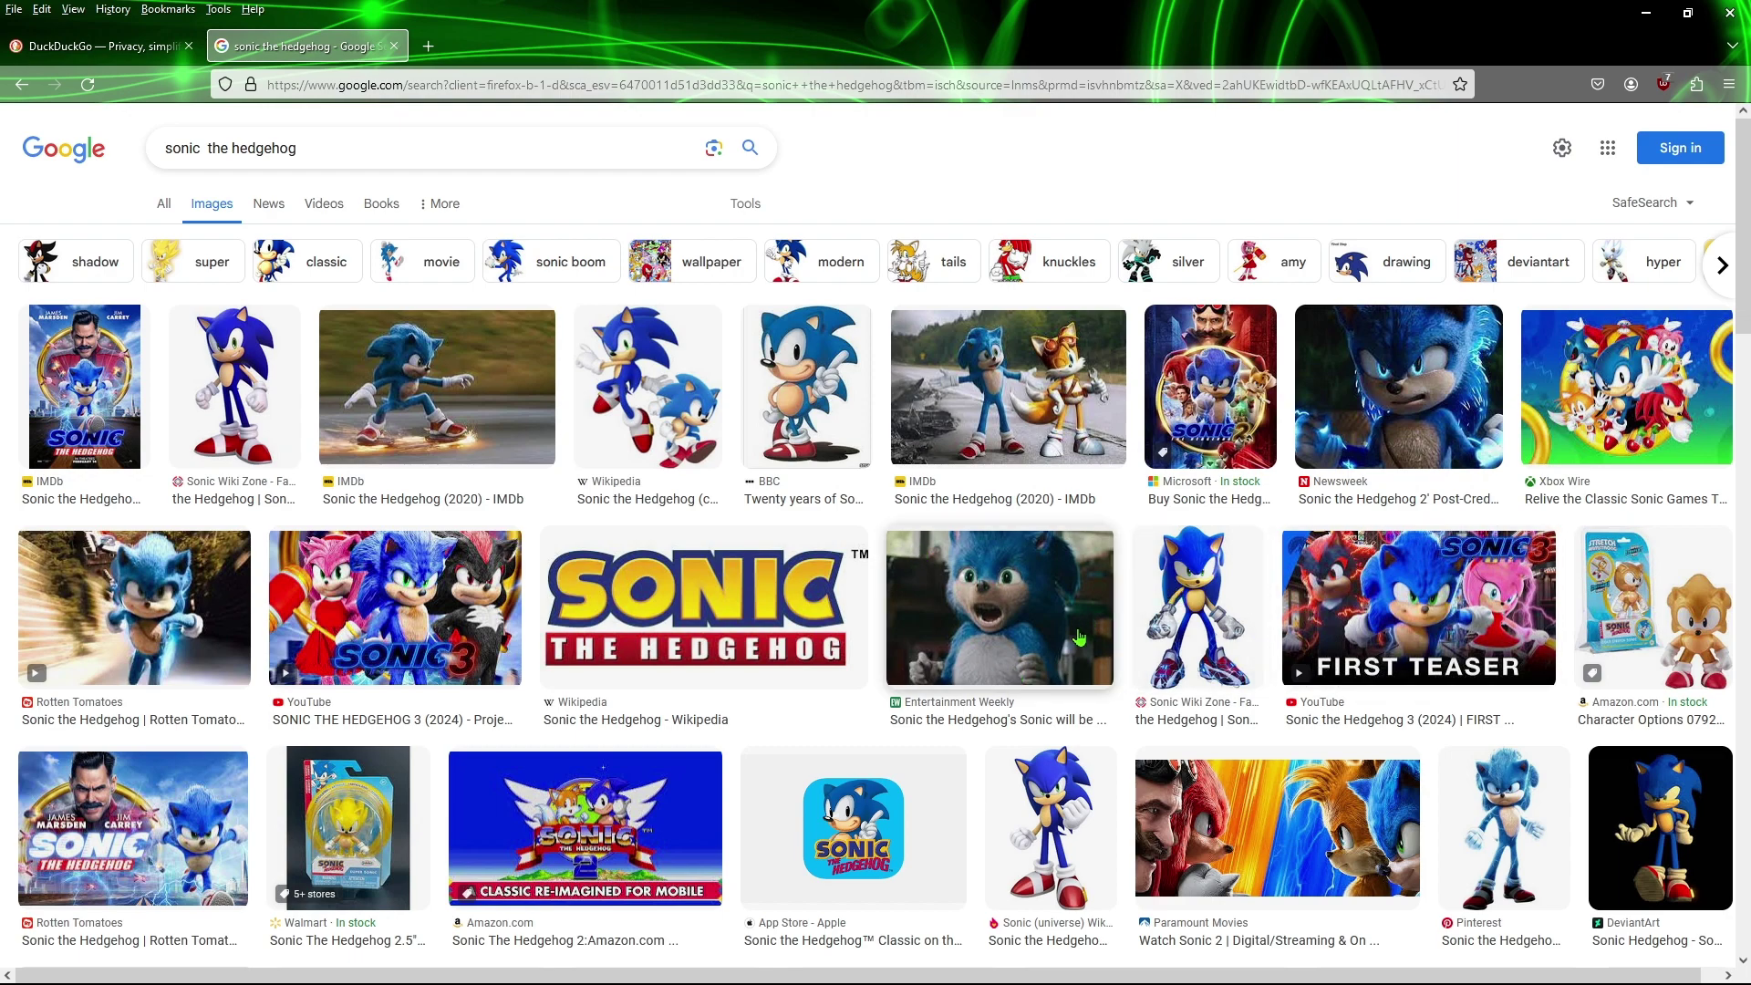
scroll(1078, 636, "down", 4)
scroll(1085, 635, "up", 4)
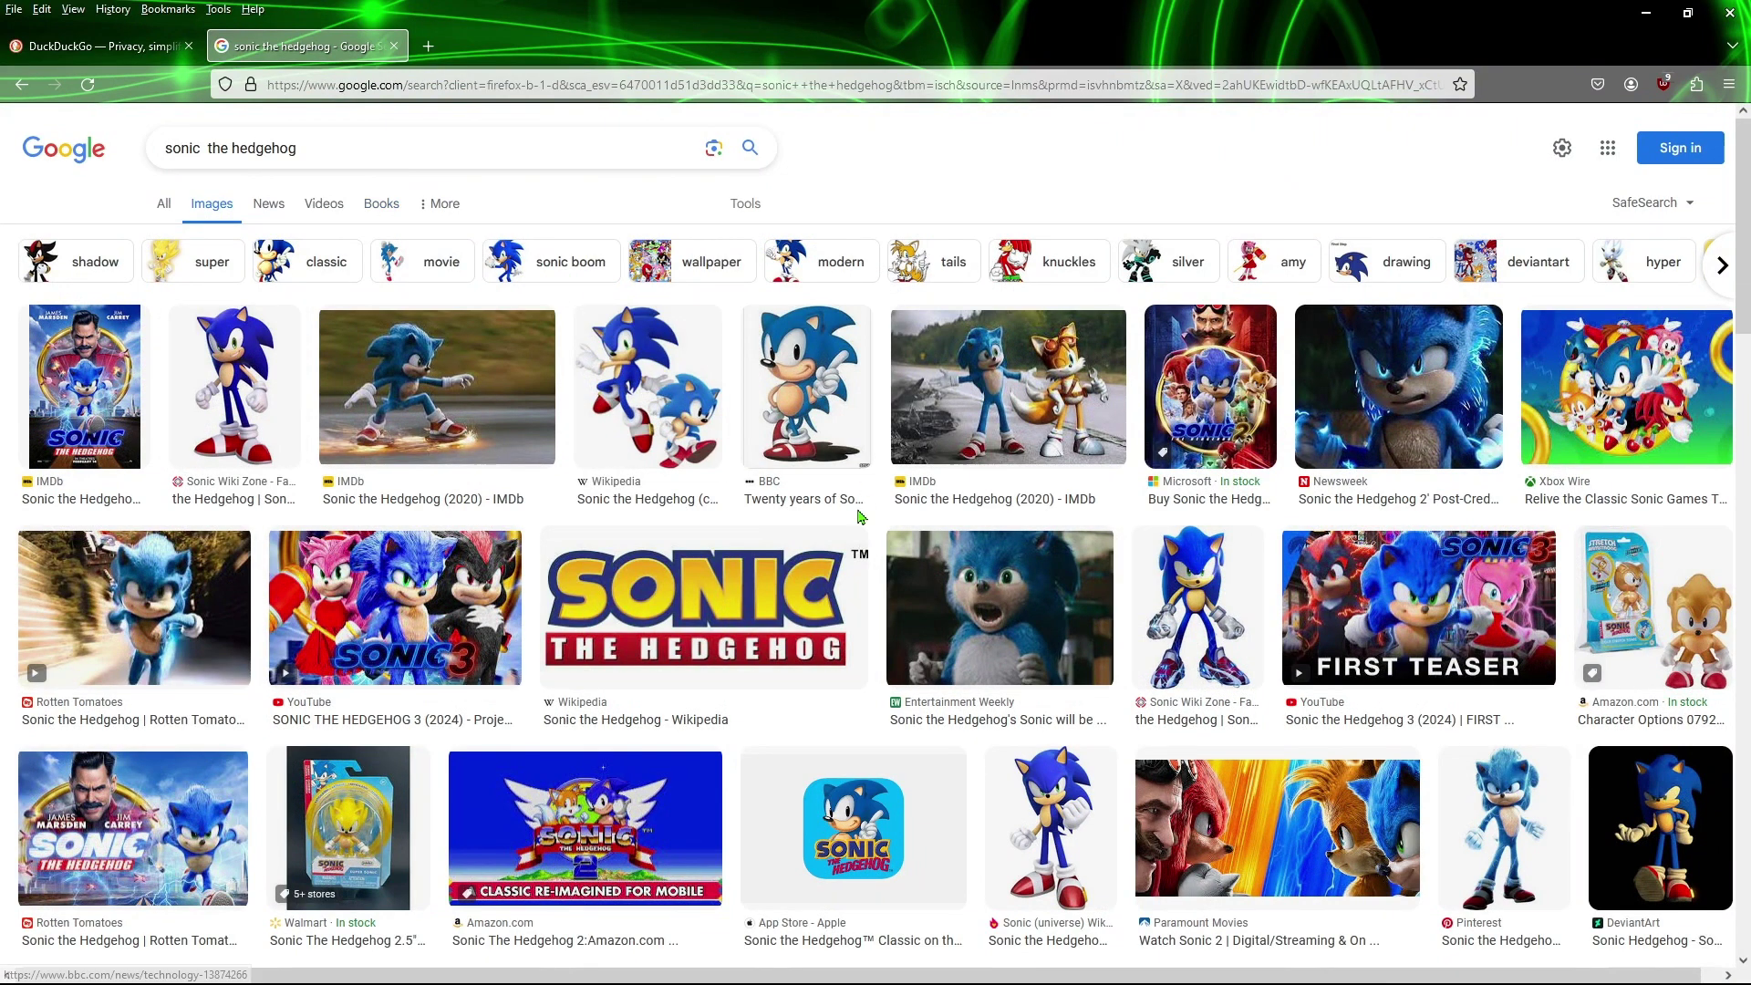
Close Firefox and launch GIMP 2.10 from the Art stack in the dock
left_click(1727, 13)
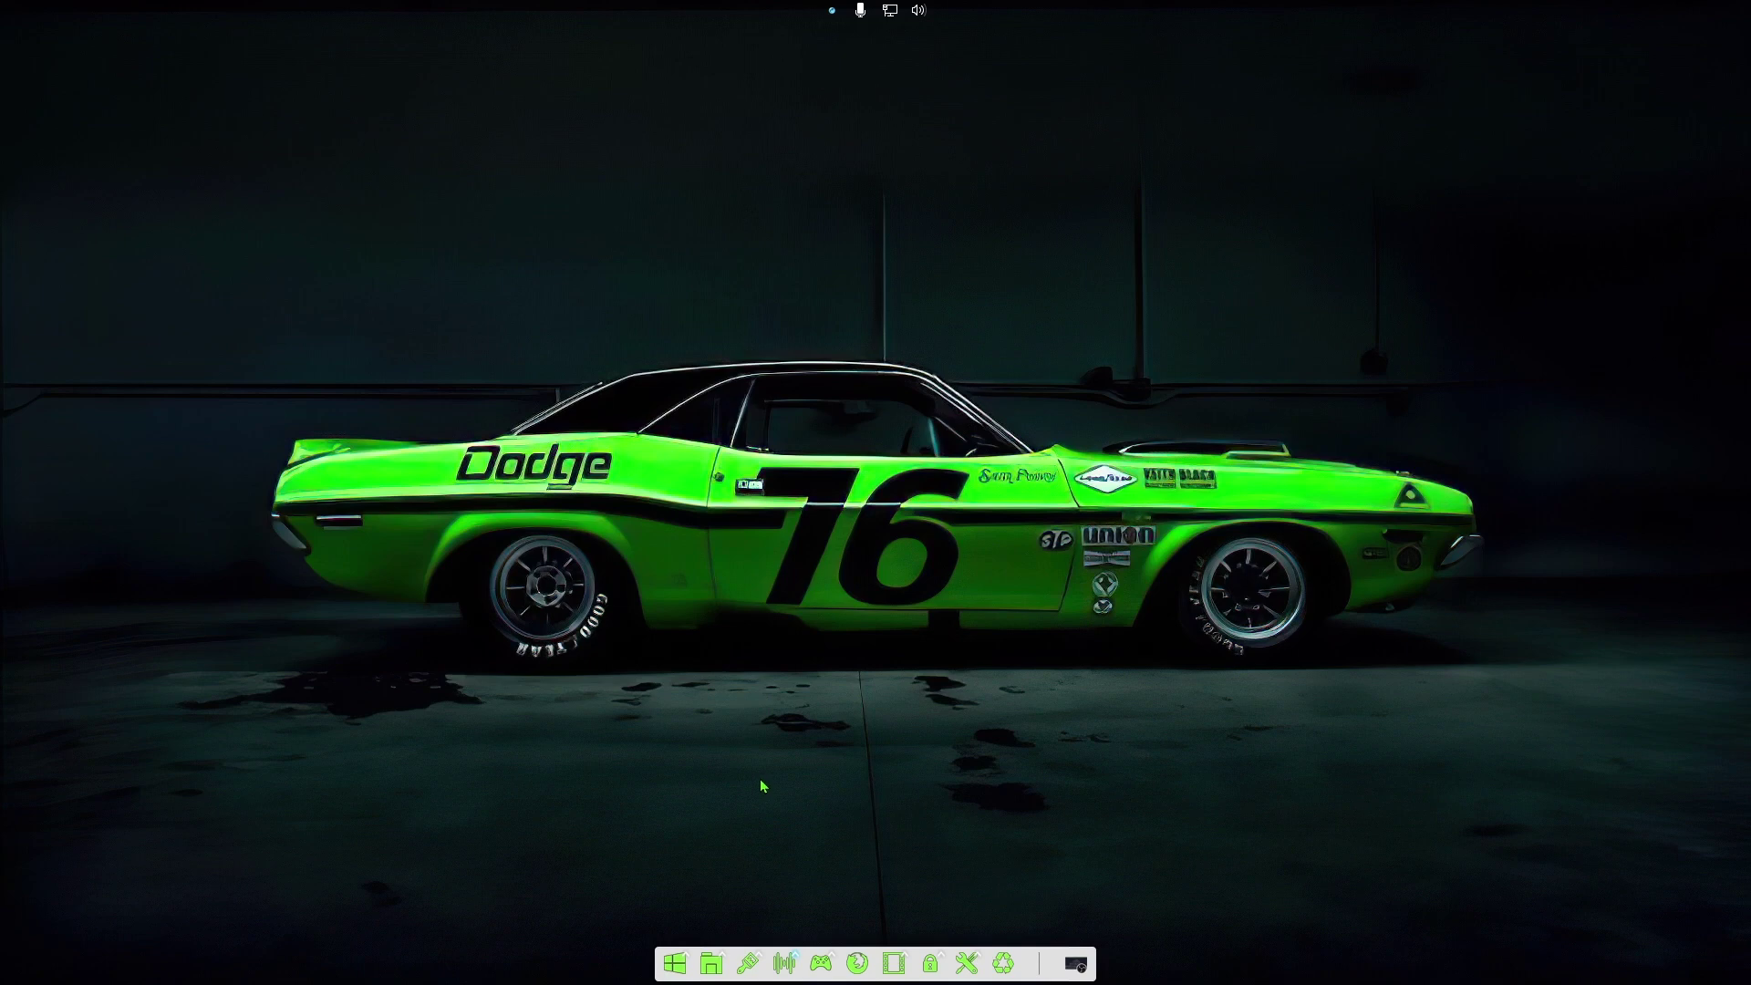
left_click(748, 963)
left_click(673, 928)
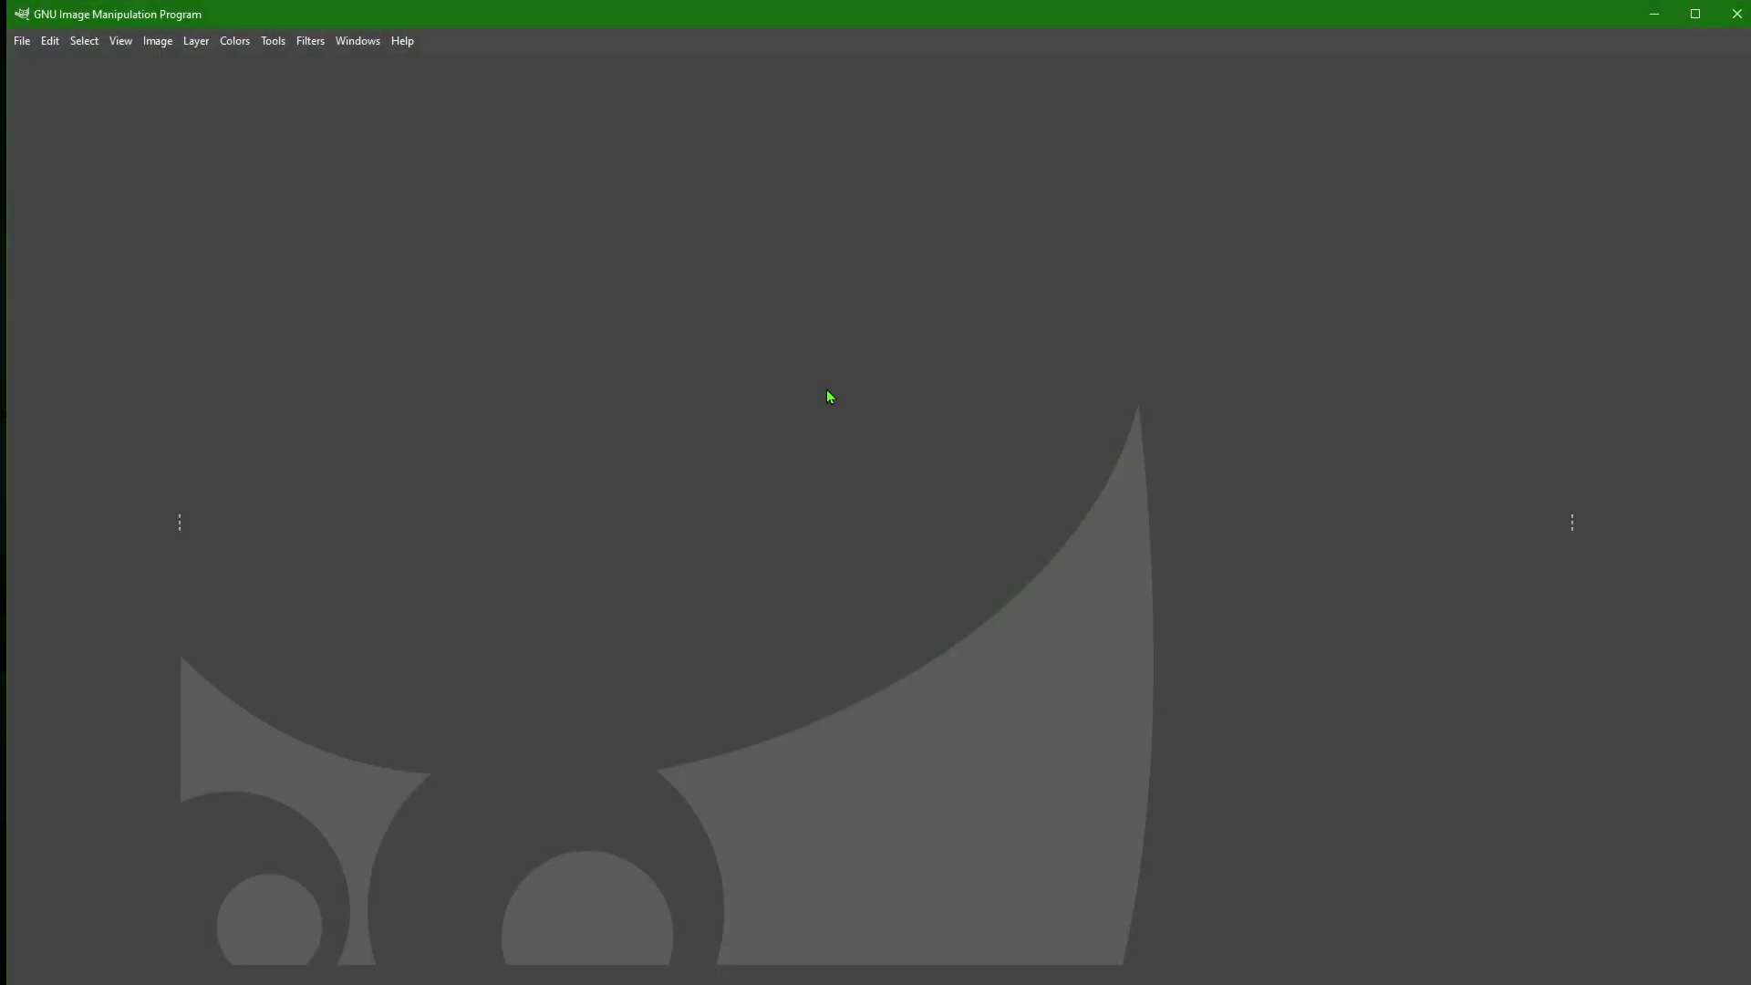
Open SONIC jPEG.jpg from the Desktop folder
left_click(22, 42)
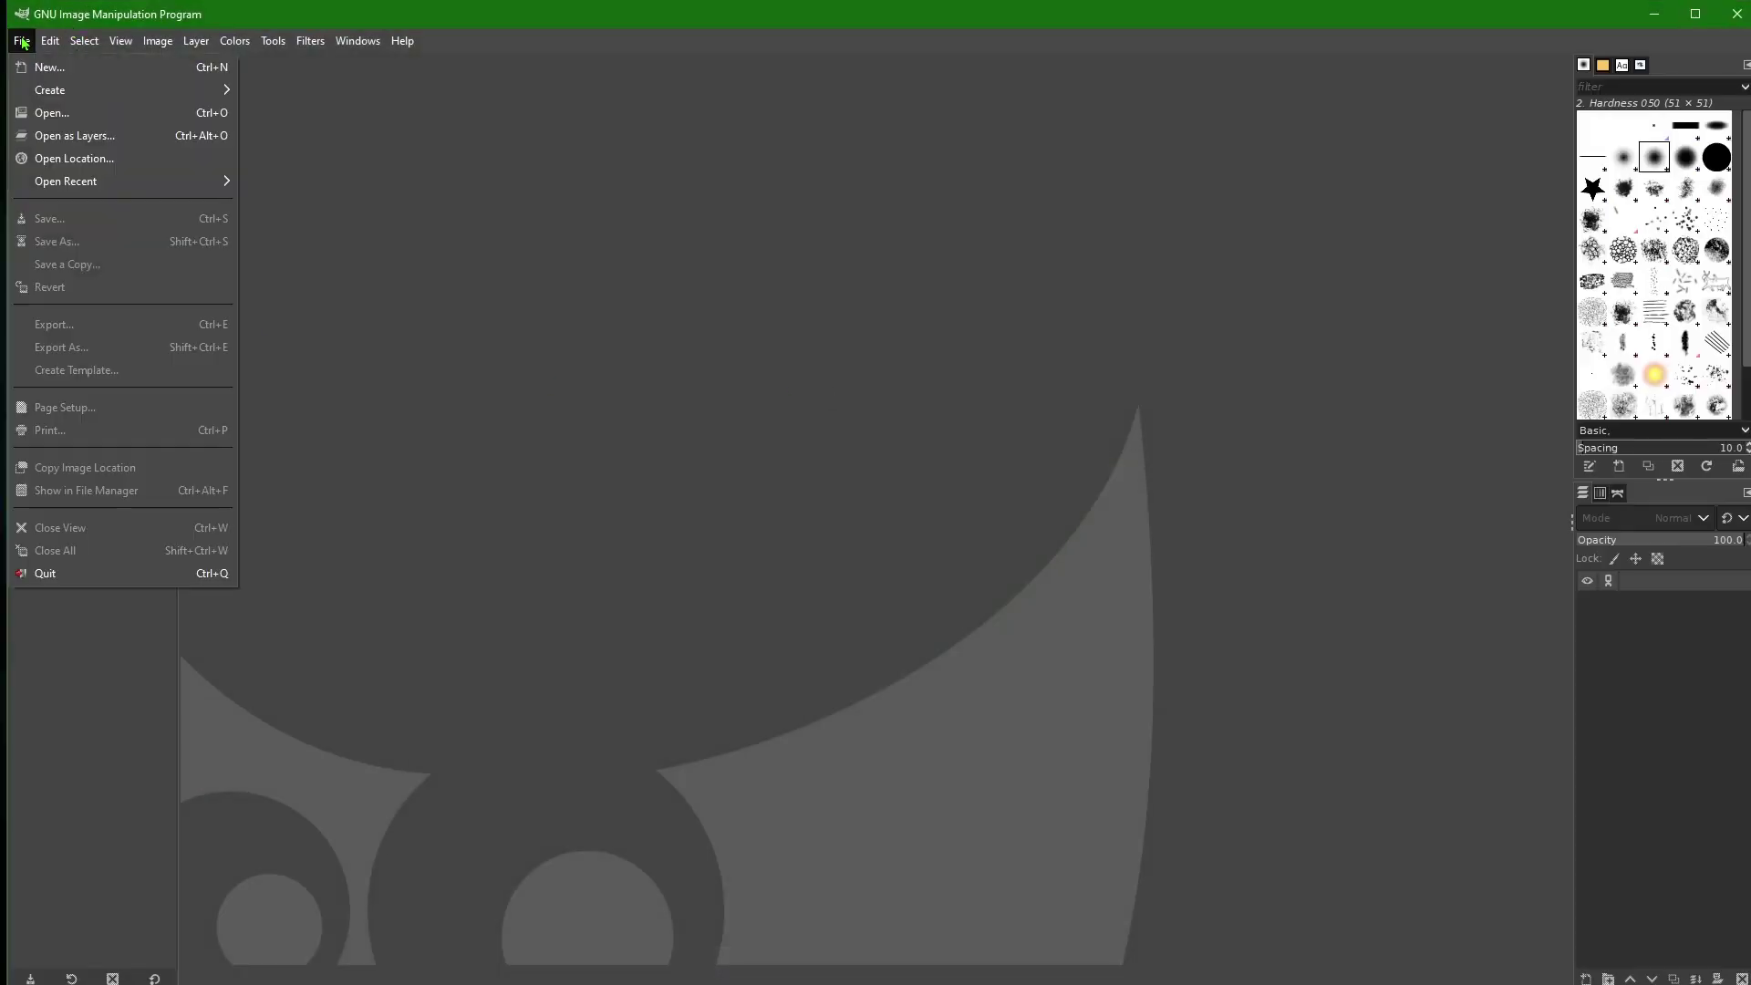
left_click(41, 115)
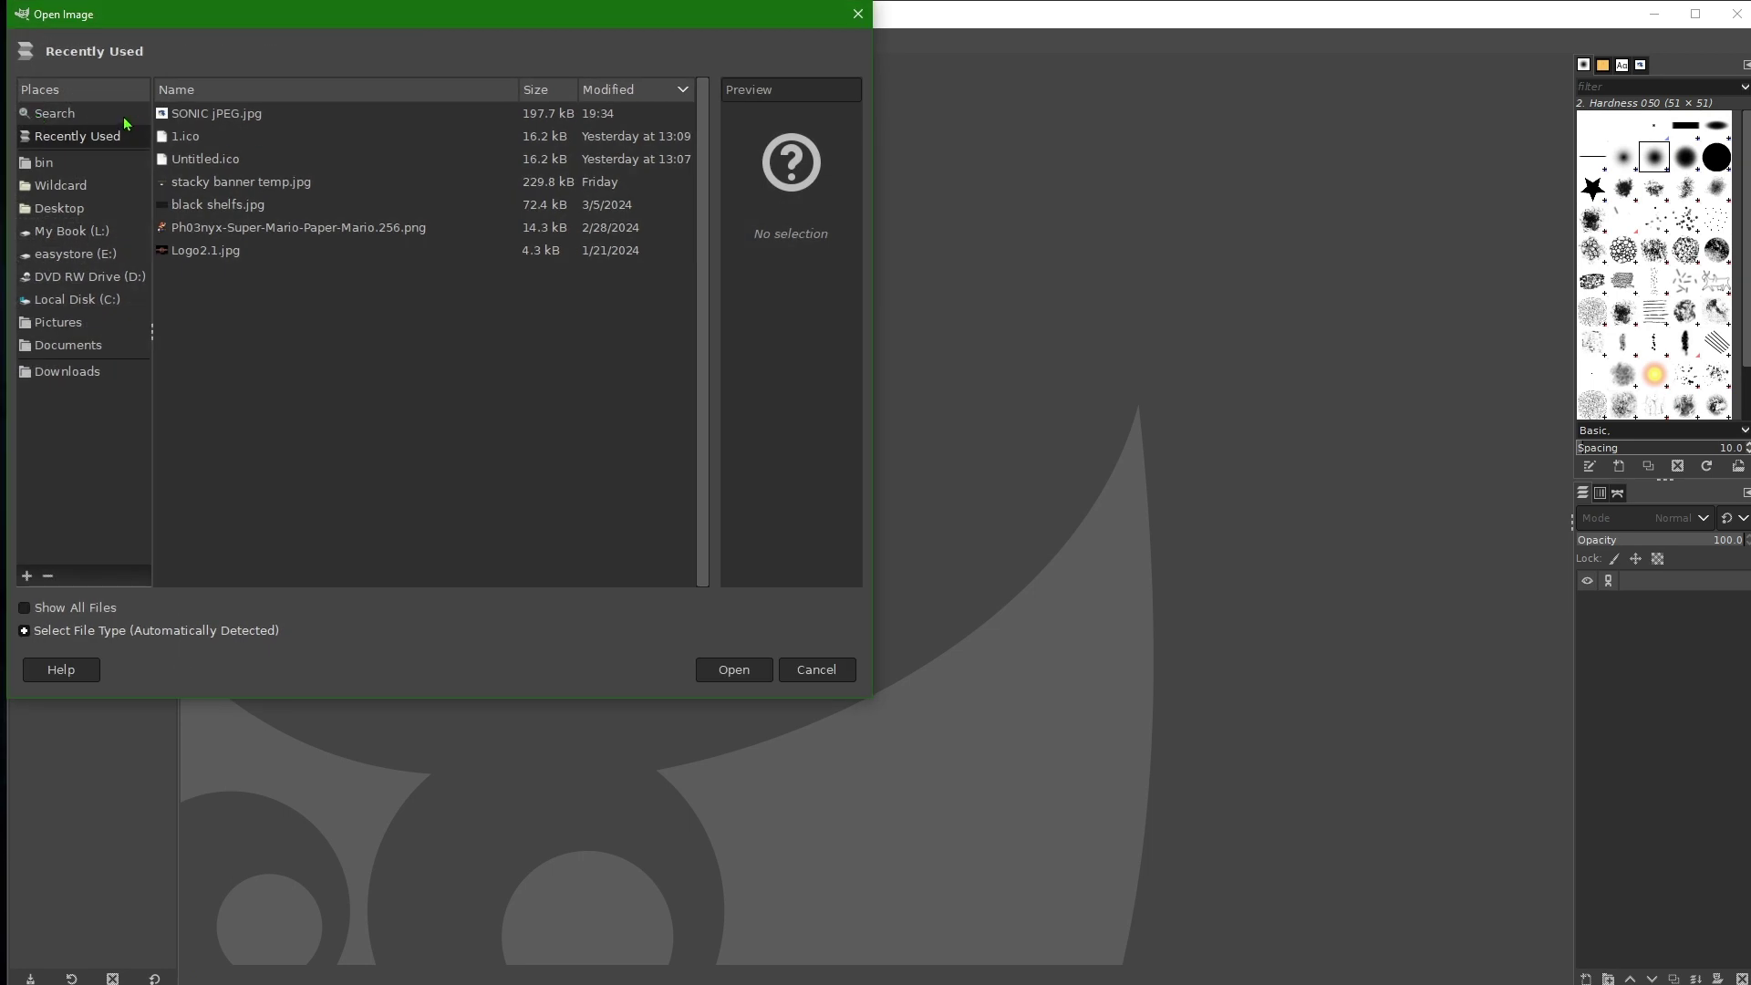
left_click(45, 206)
left_click(238, 343)
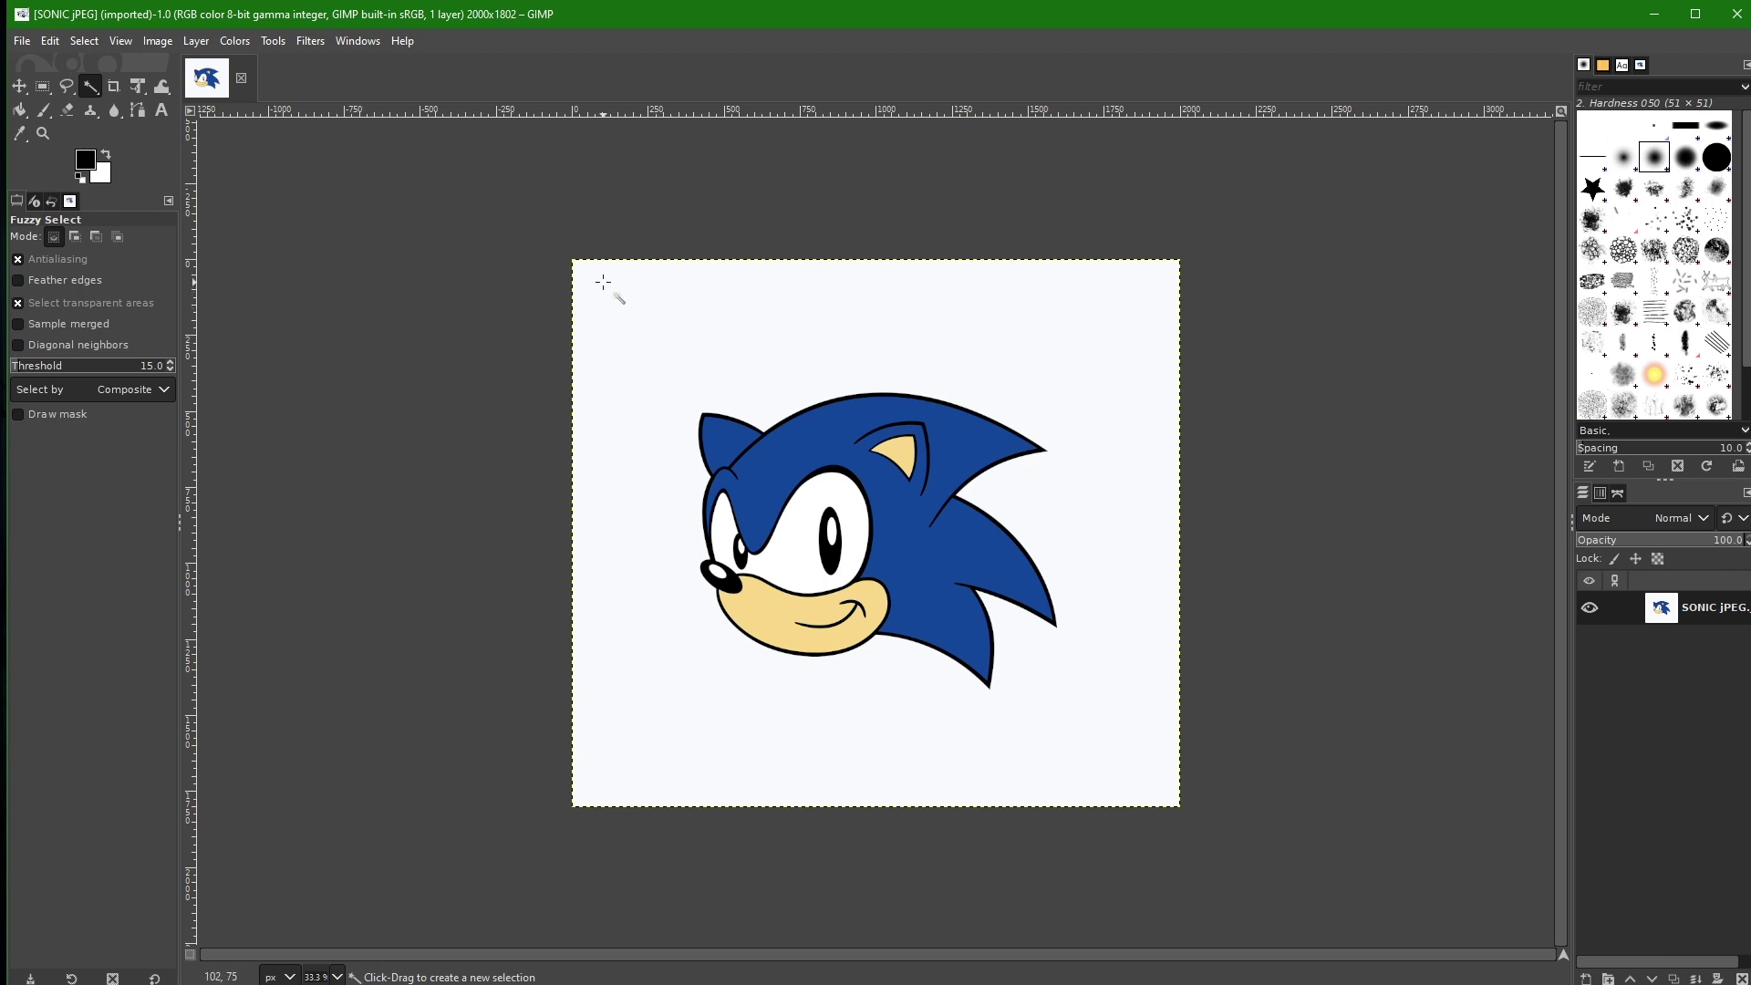
Fuzzy-select the white background, deselect it, and open the 2000 × 1802 Create a New Image dialog
left_click(619, 298)
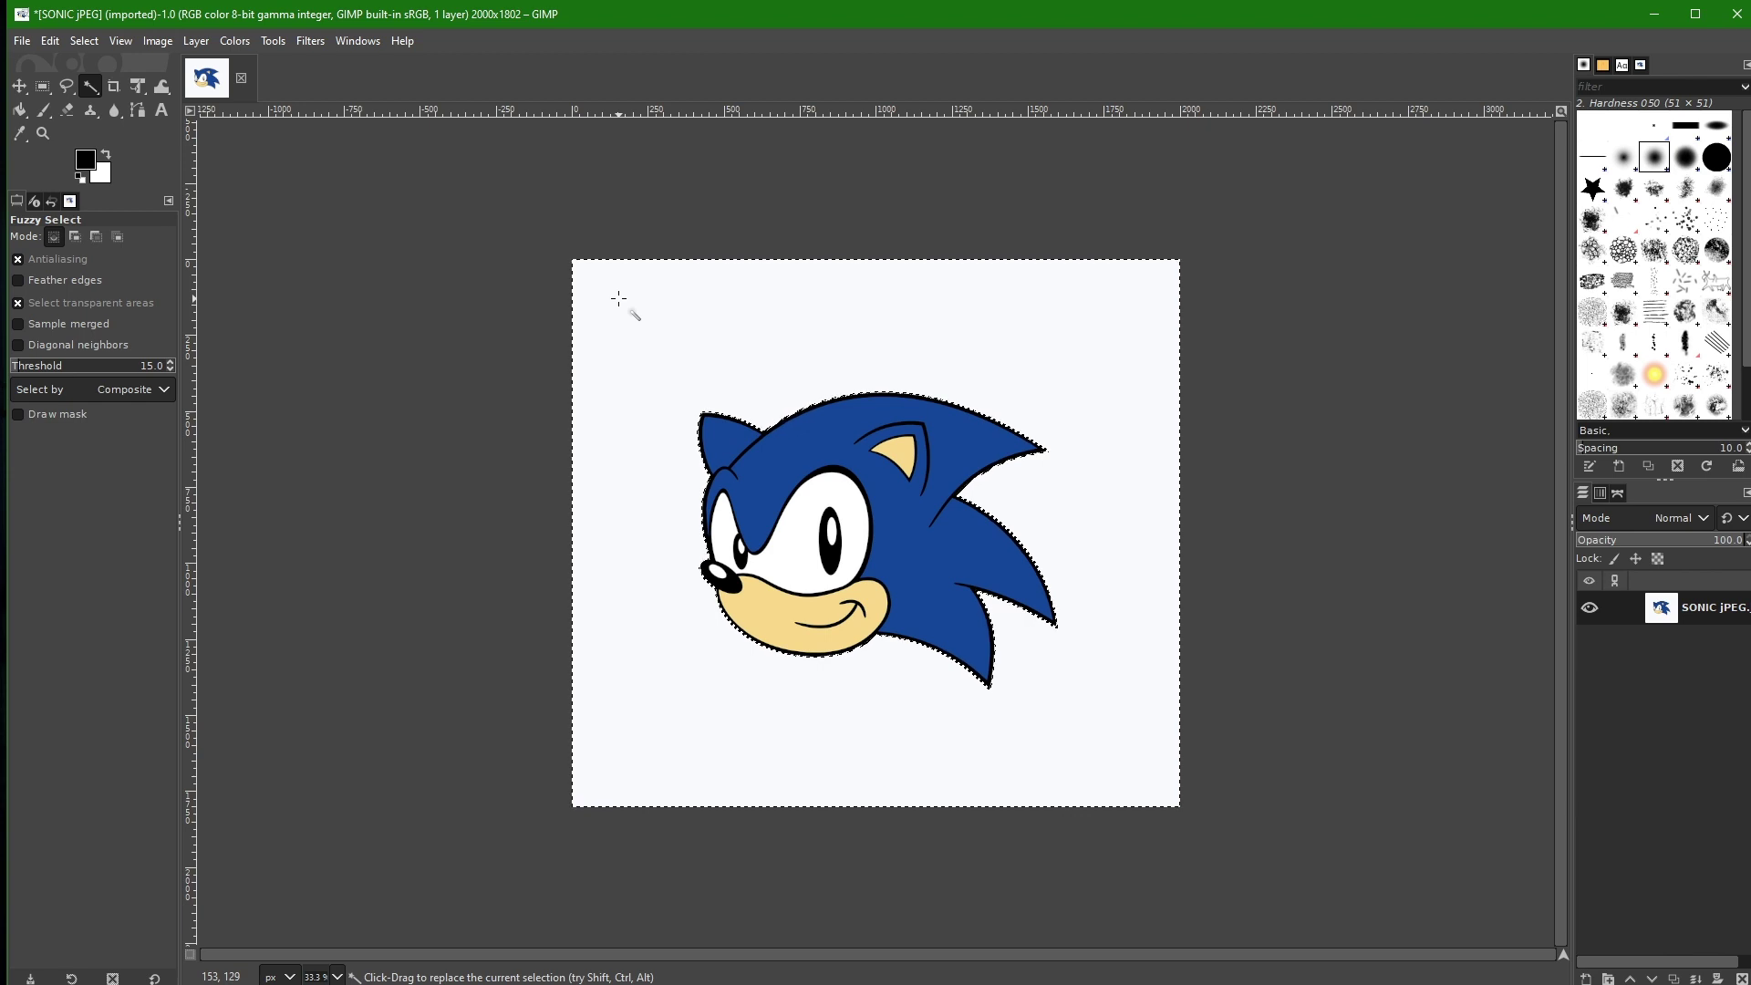
key("ctrl+shift+a")
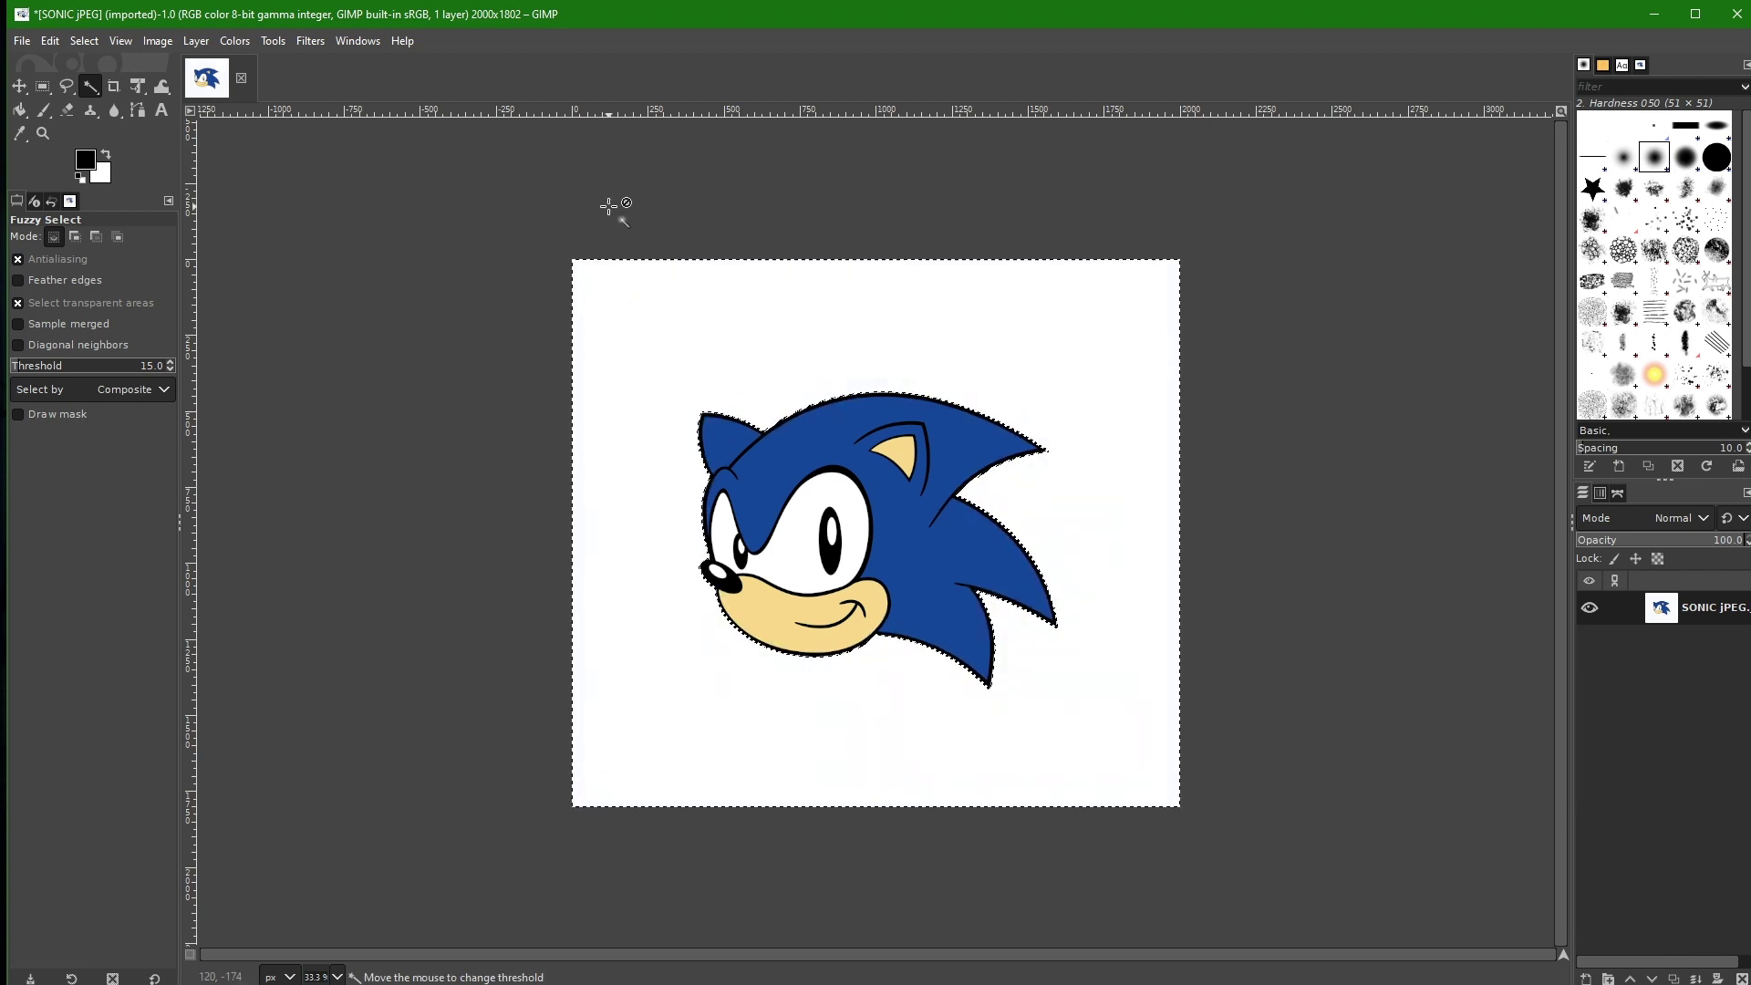
key("ctrl")
key("ctrl")
key("ctrl")
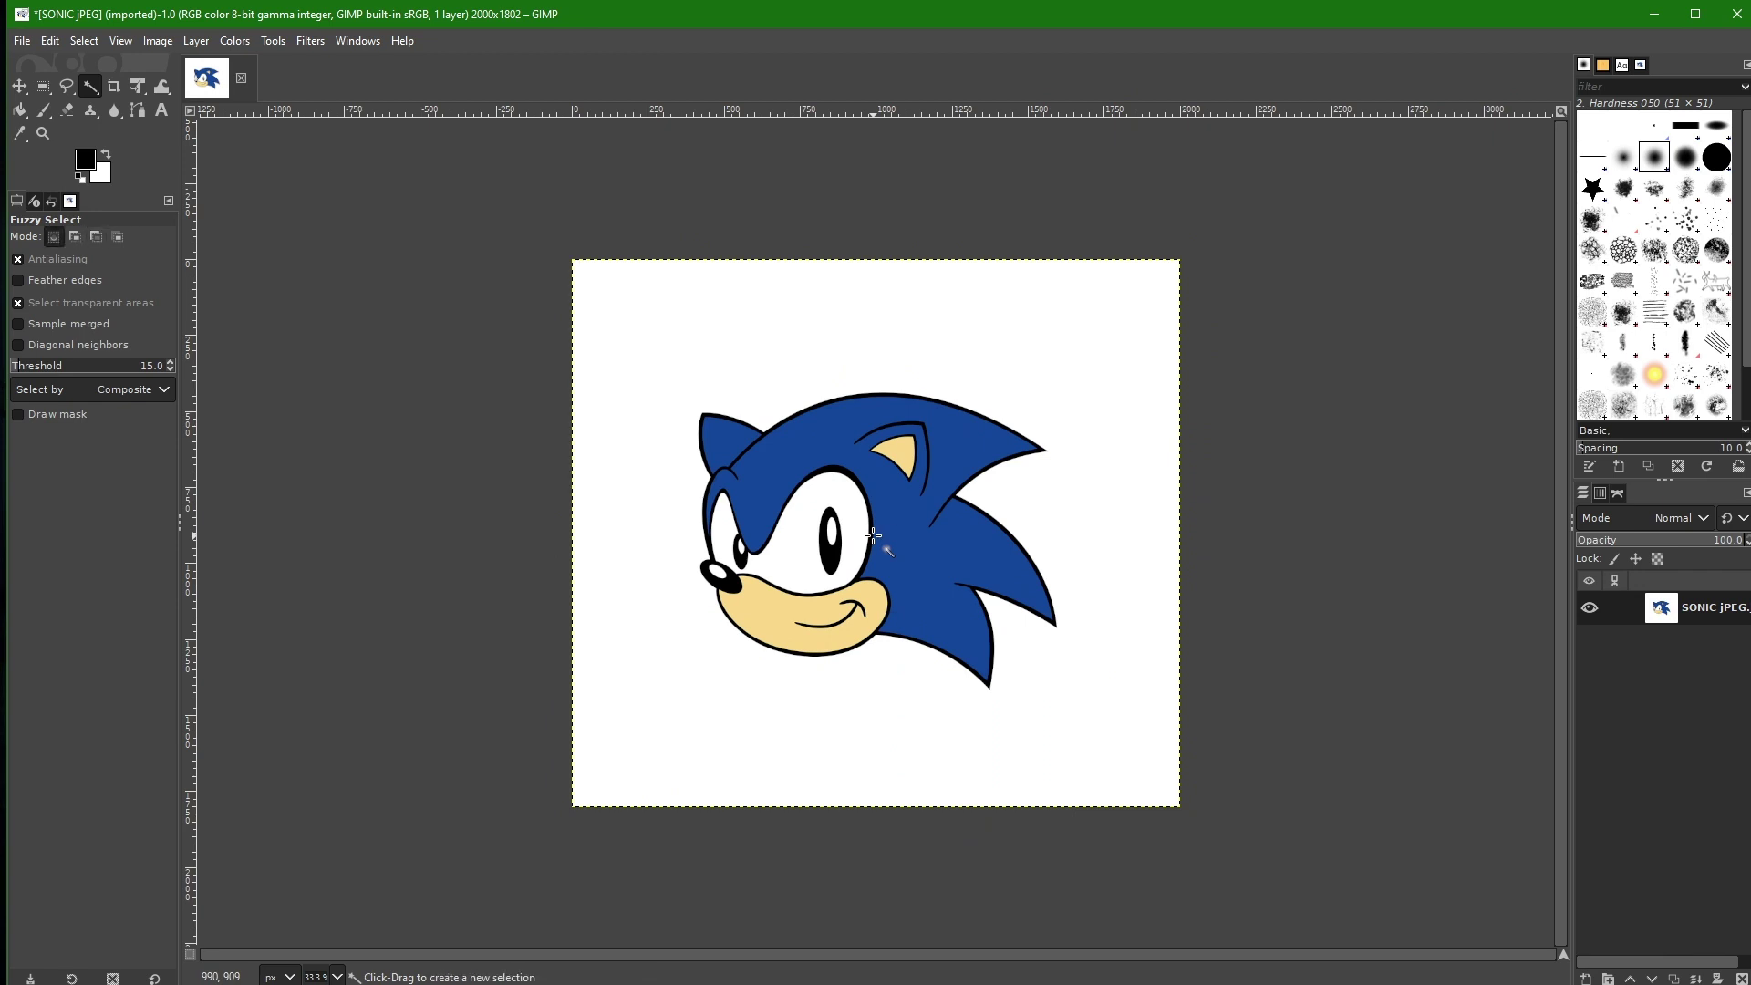
key("ctrl+n")
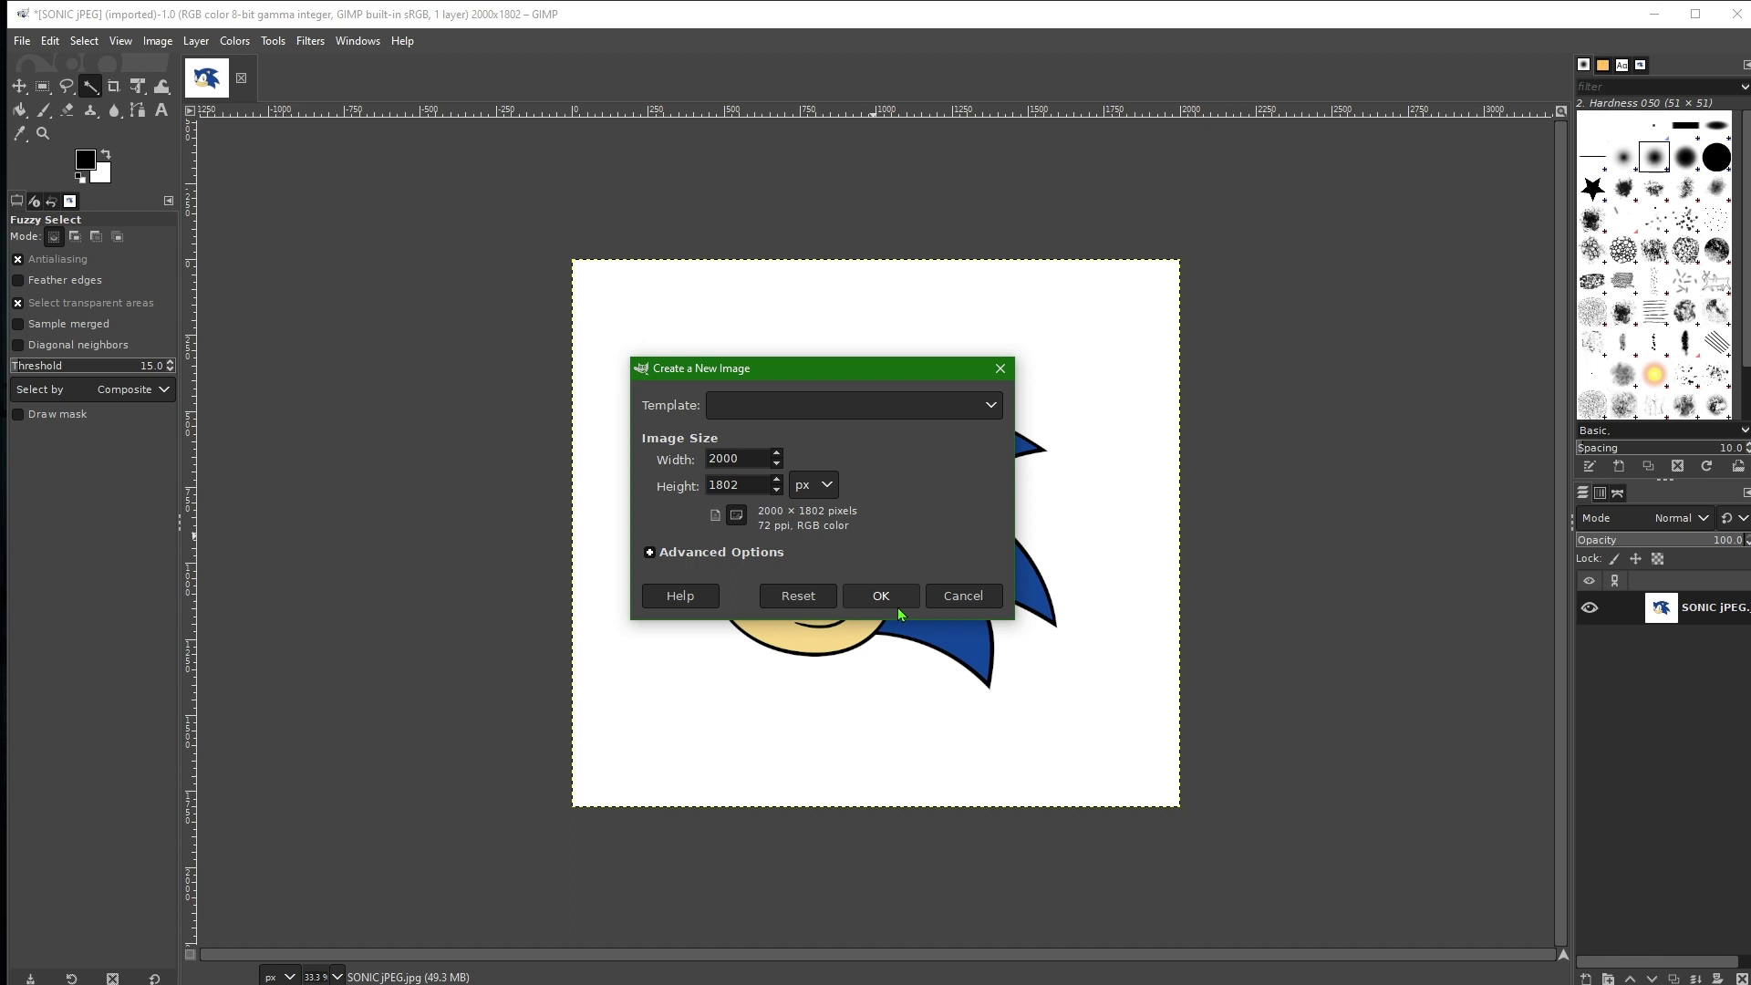
Create a white new image, then a 2000×1802 one with Fill with set to Transparency
left_click(880, 598)
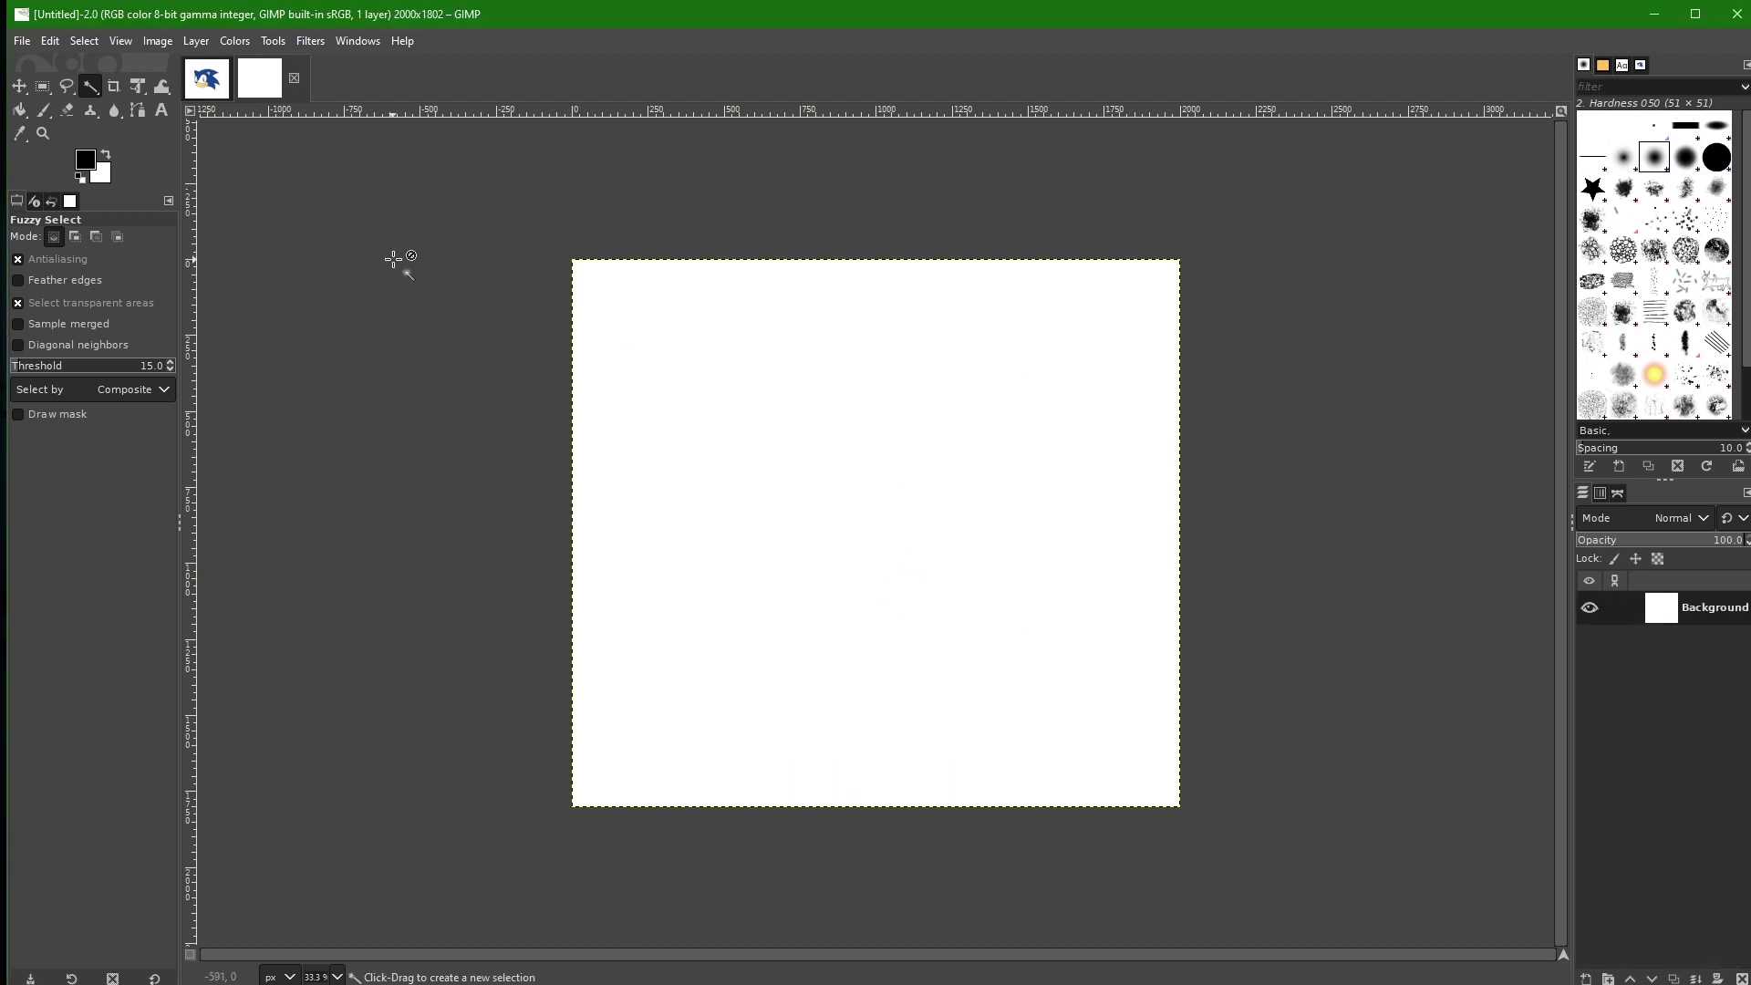
right_click(1004, 307)
left_click(300, 82)
key("ctrl+n")
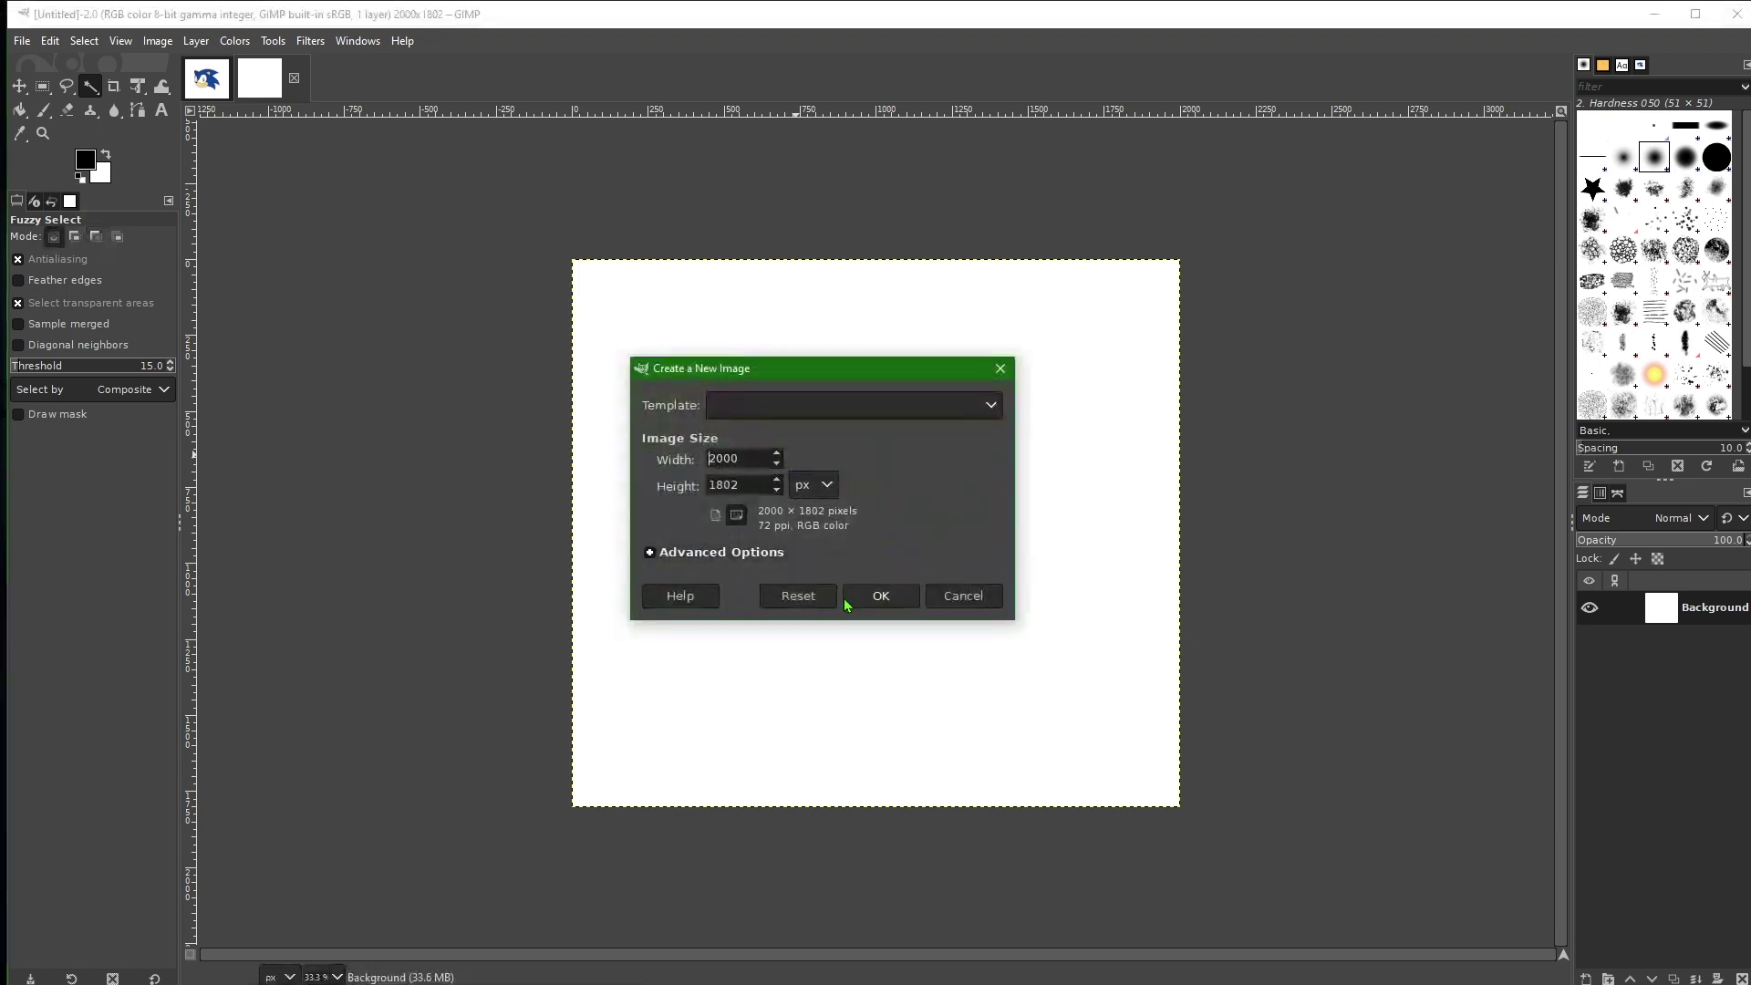
left_click(650, 552)
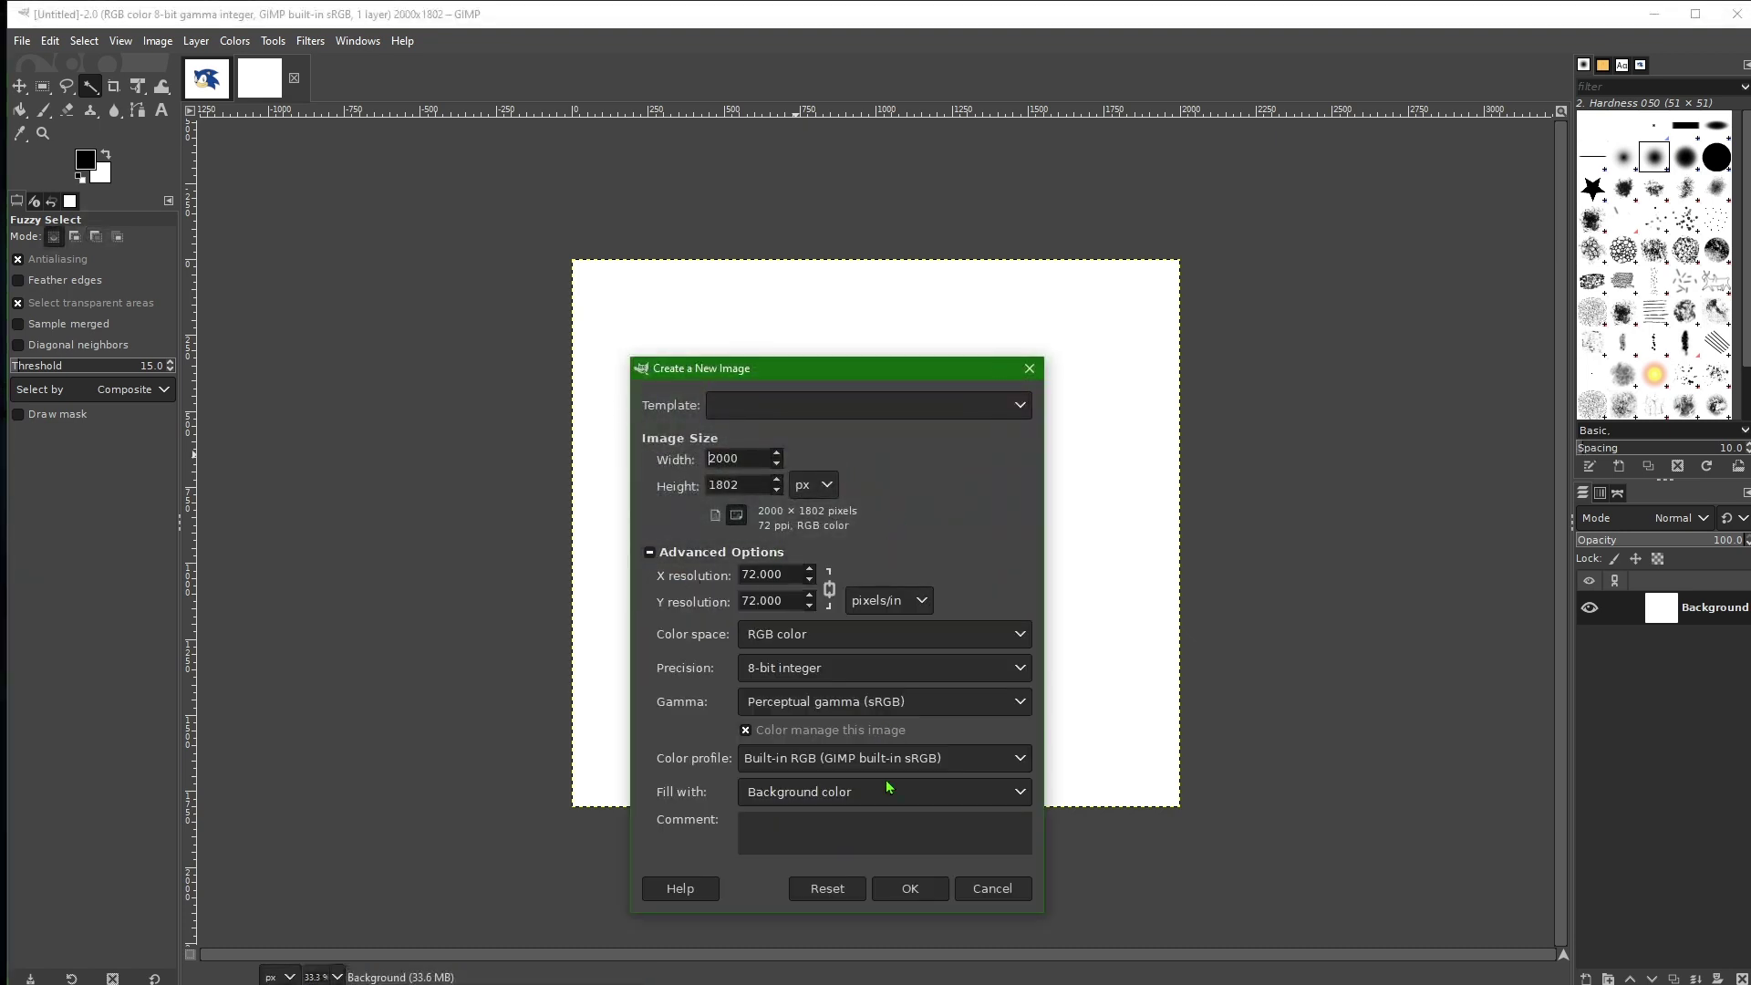
left_click(901, 801)
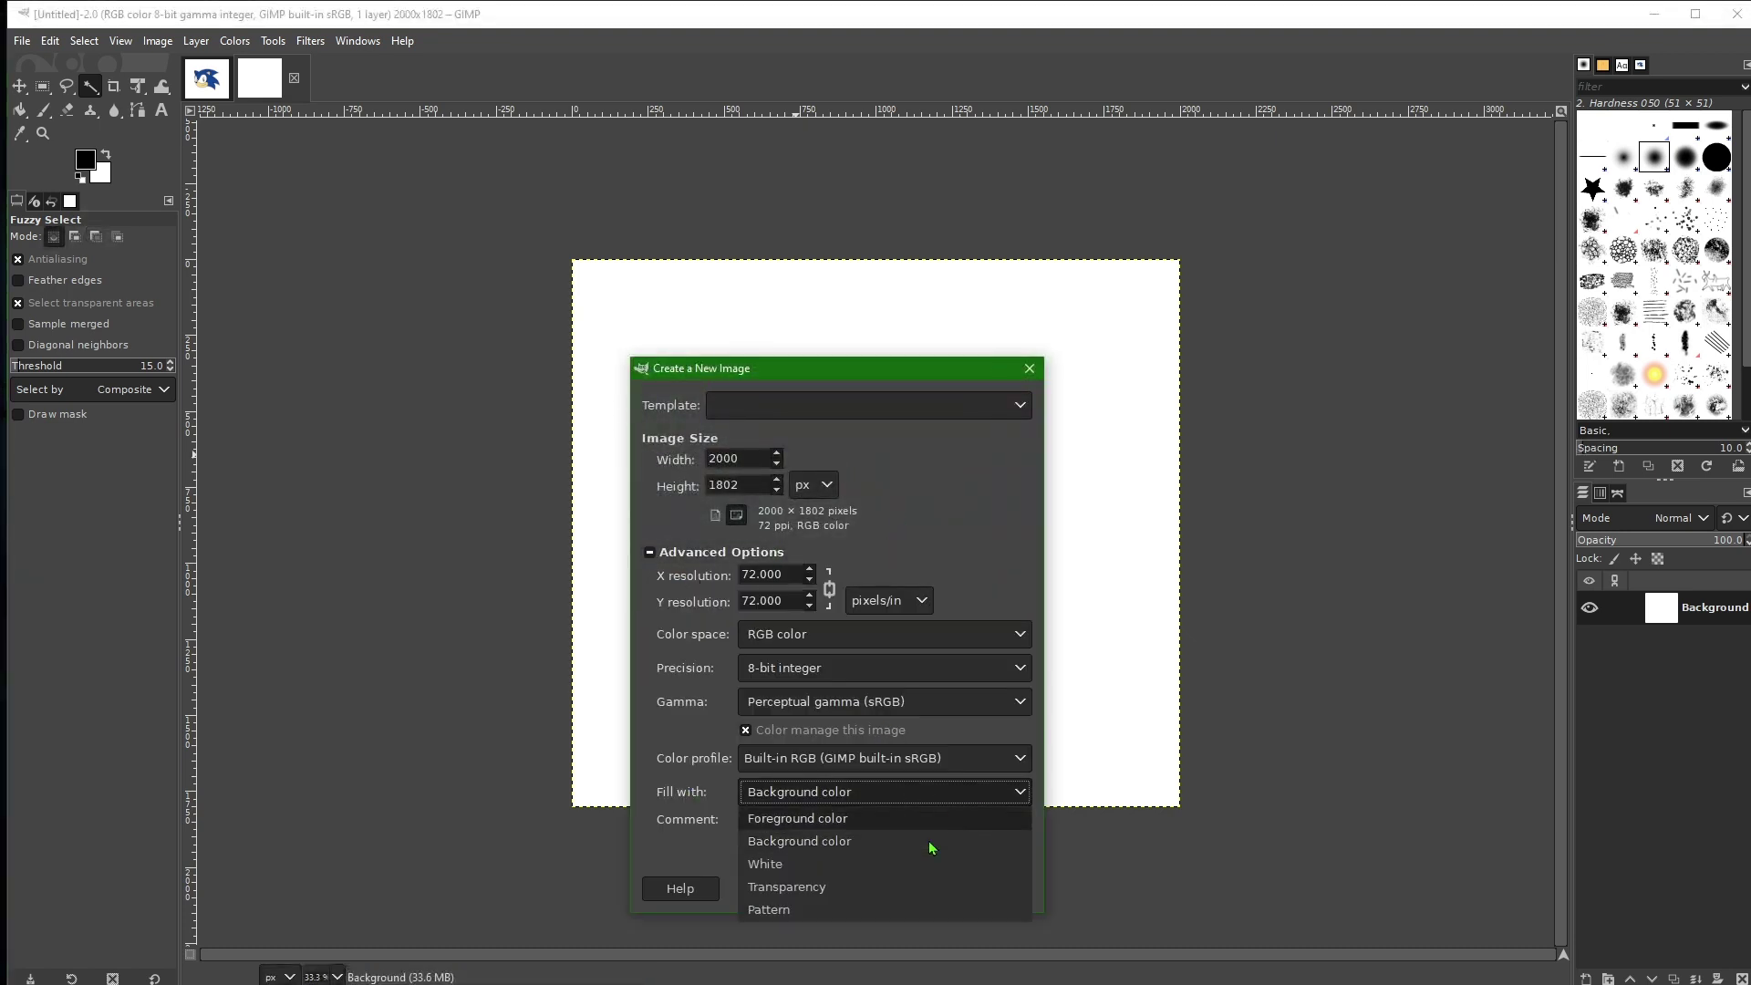
left_click(824, 883)
left_click(910, 888)
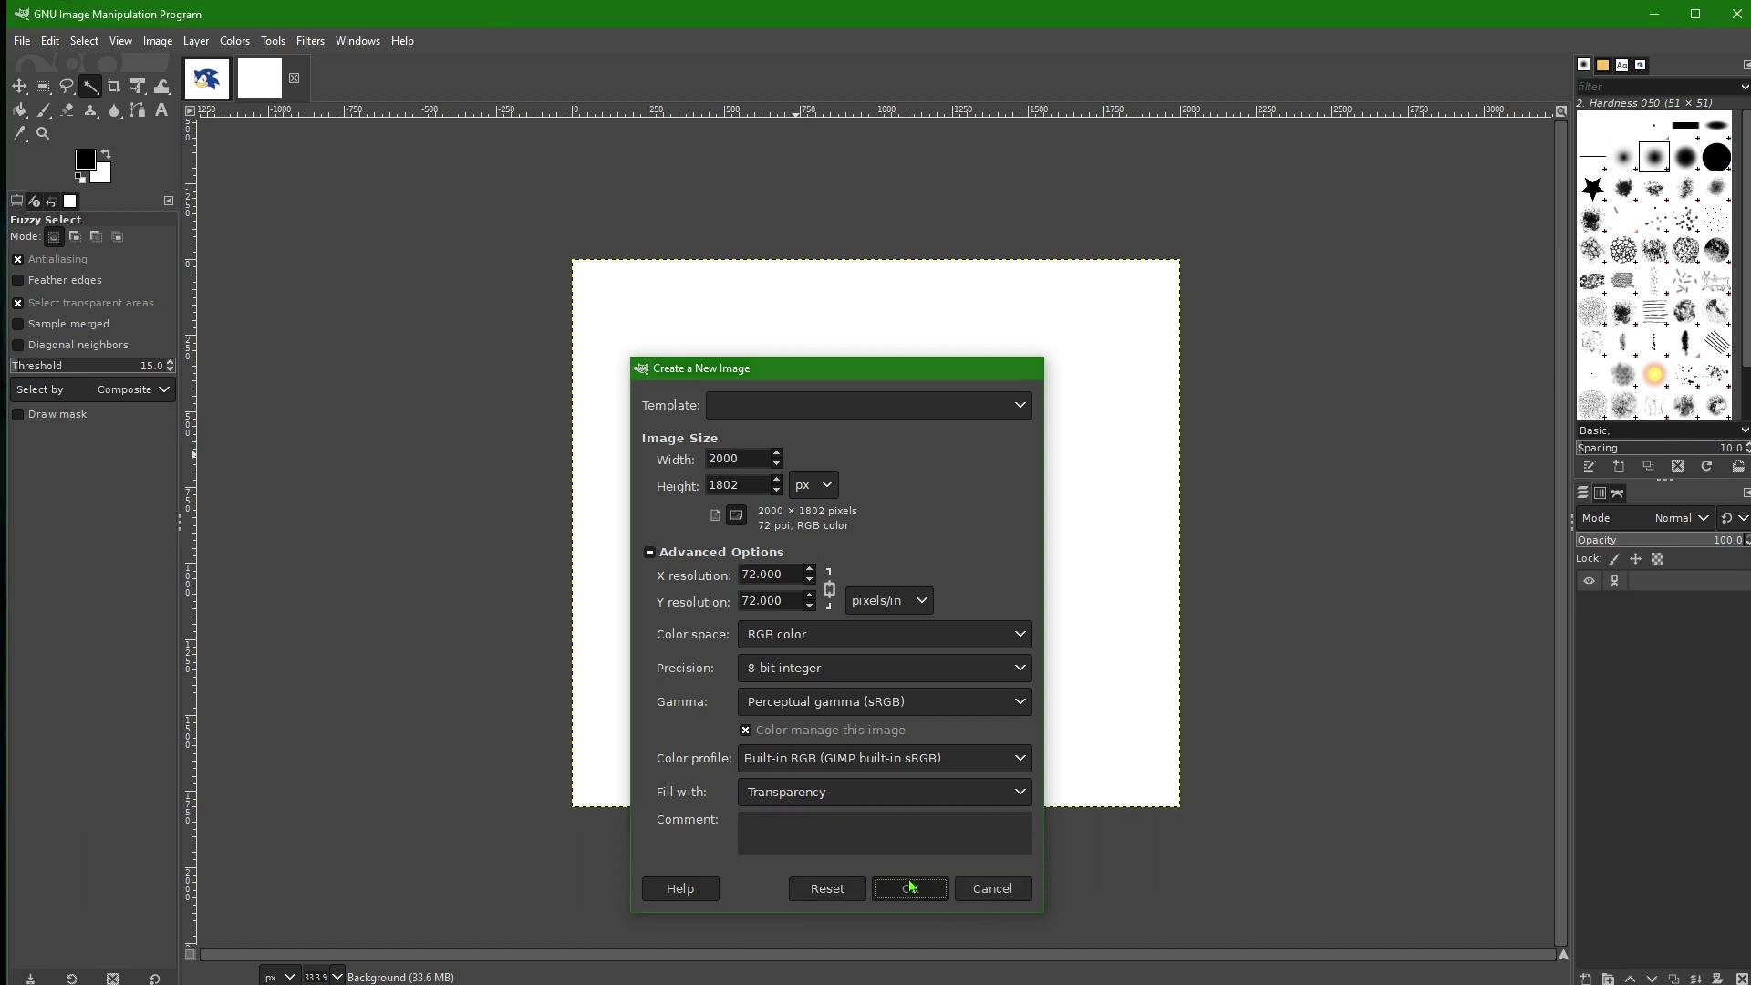
Copy the whole Sonic image and paste it into the transparent image
key("ctrl+v")
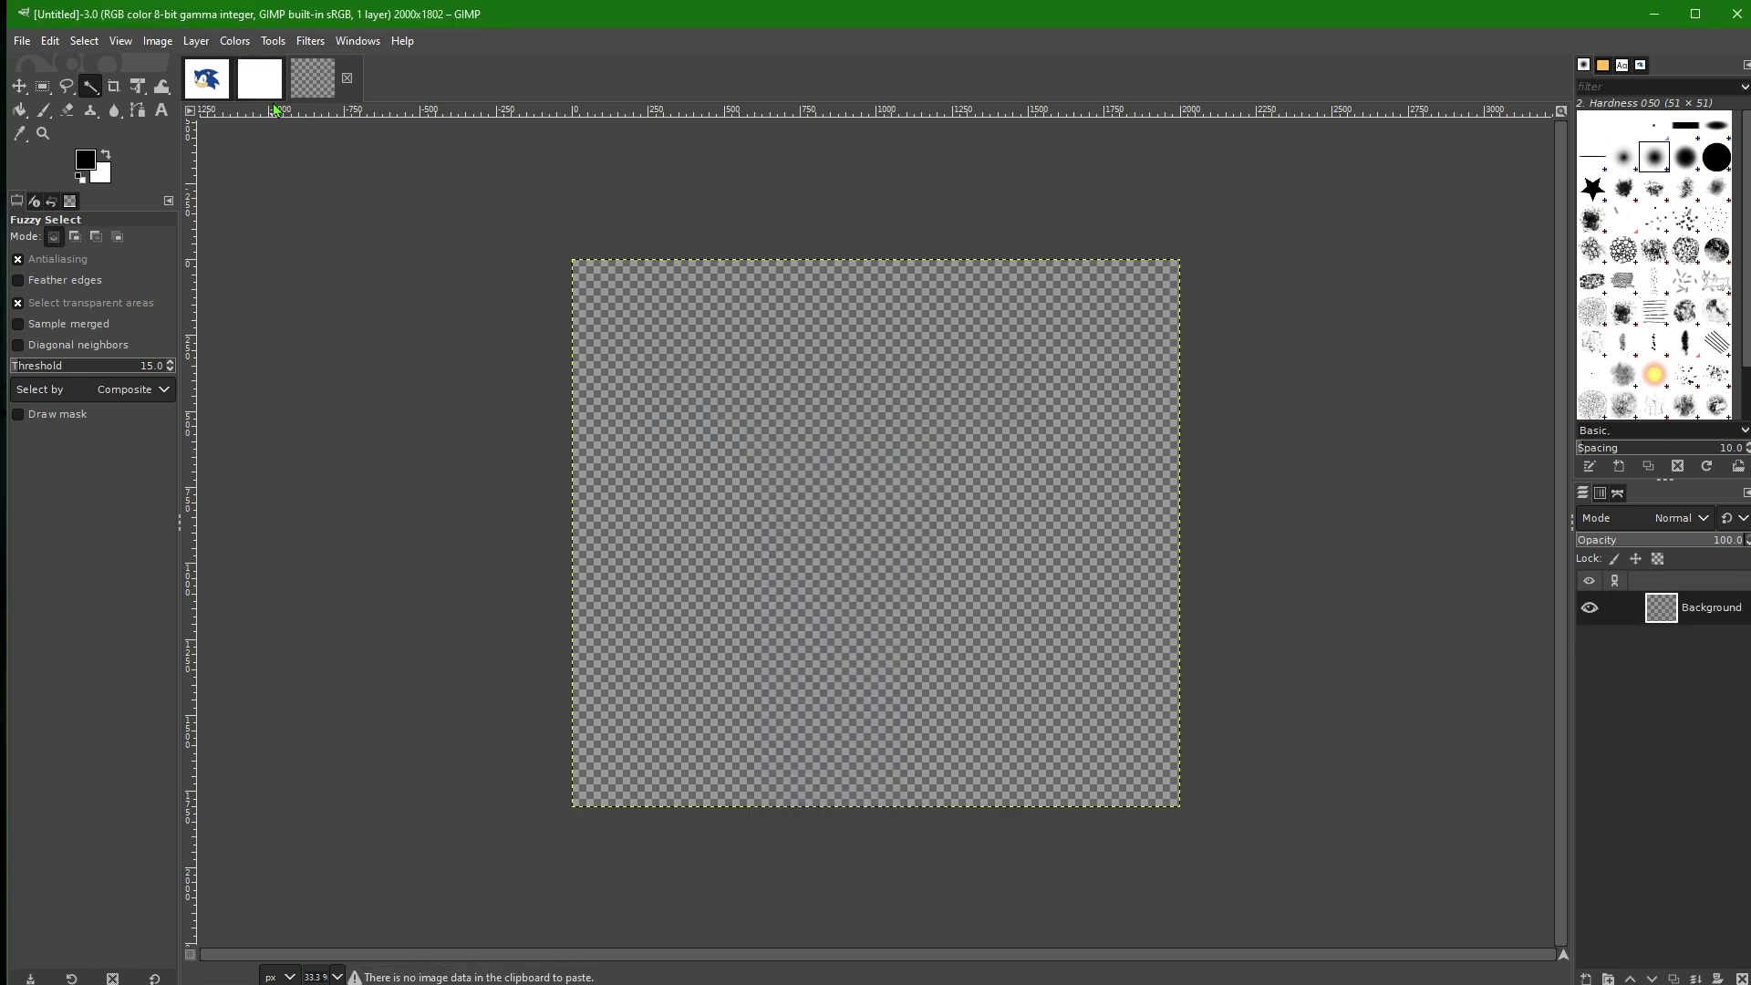
left_click(207, 80)
key("ctrl+a")
key("ctrl+c")
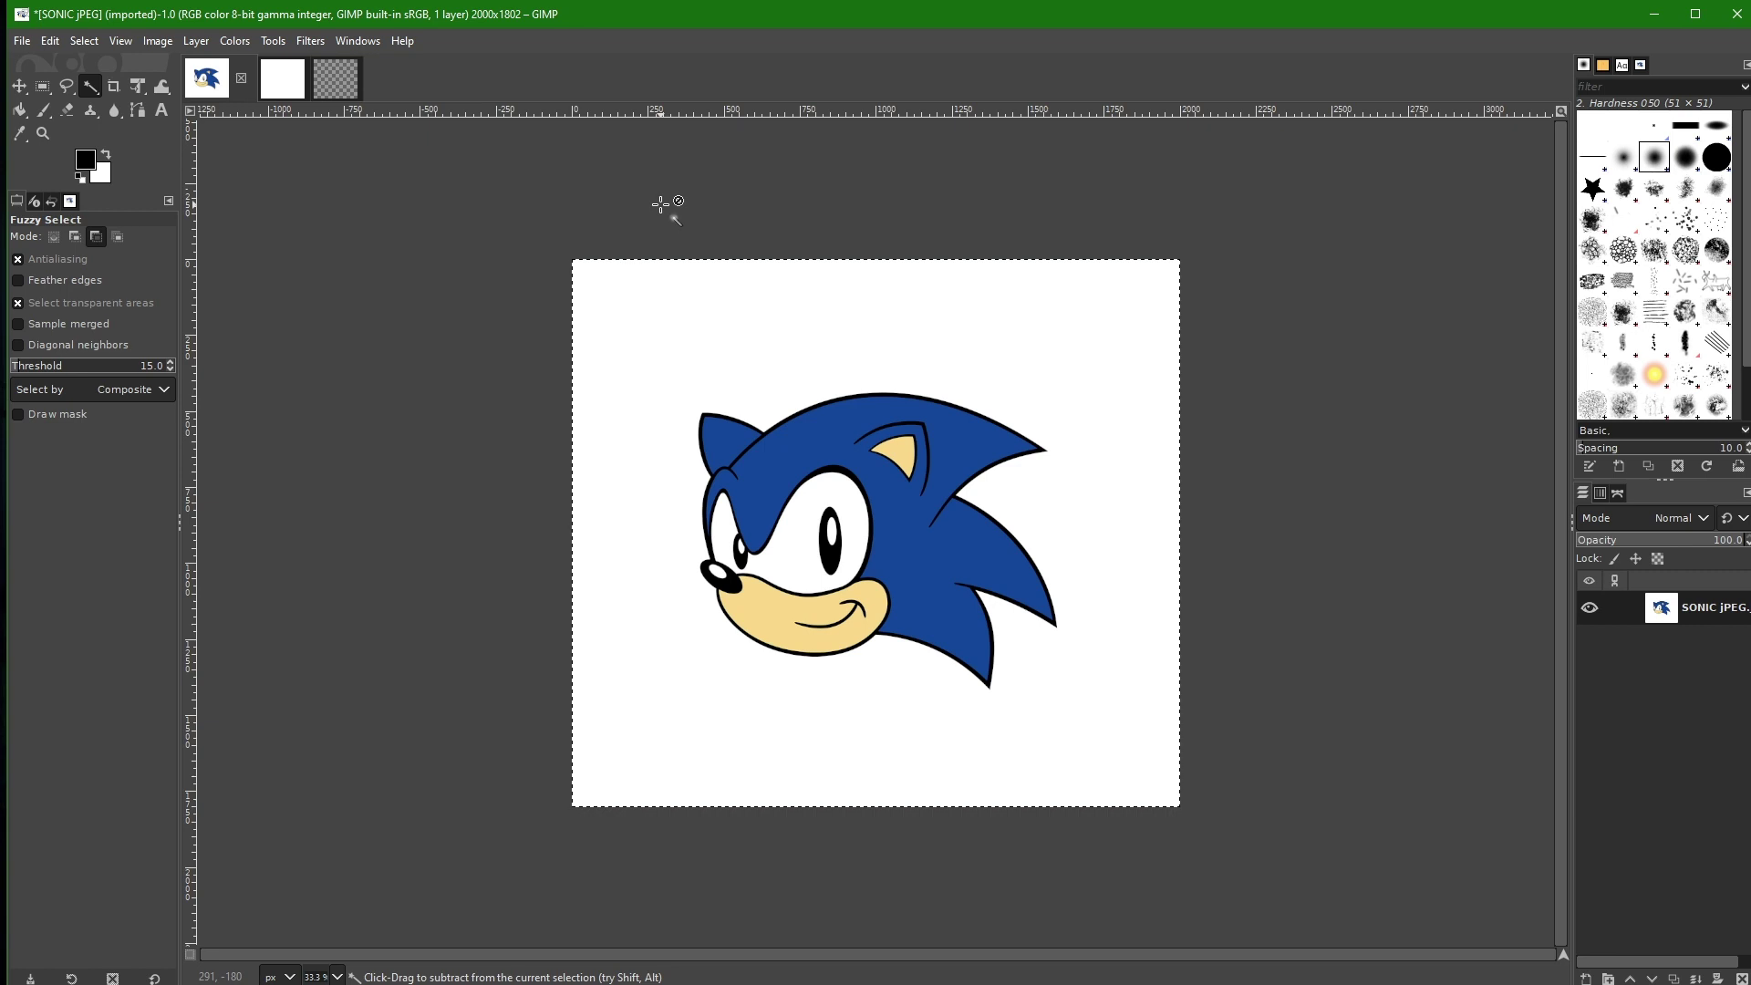
left_click(330, 82)
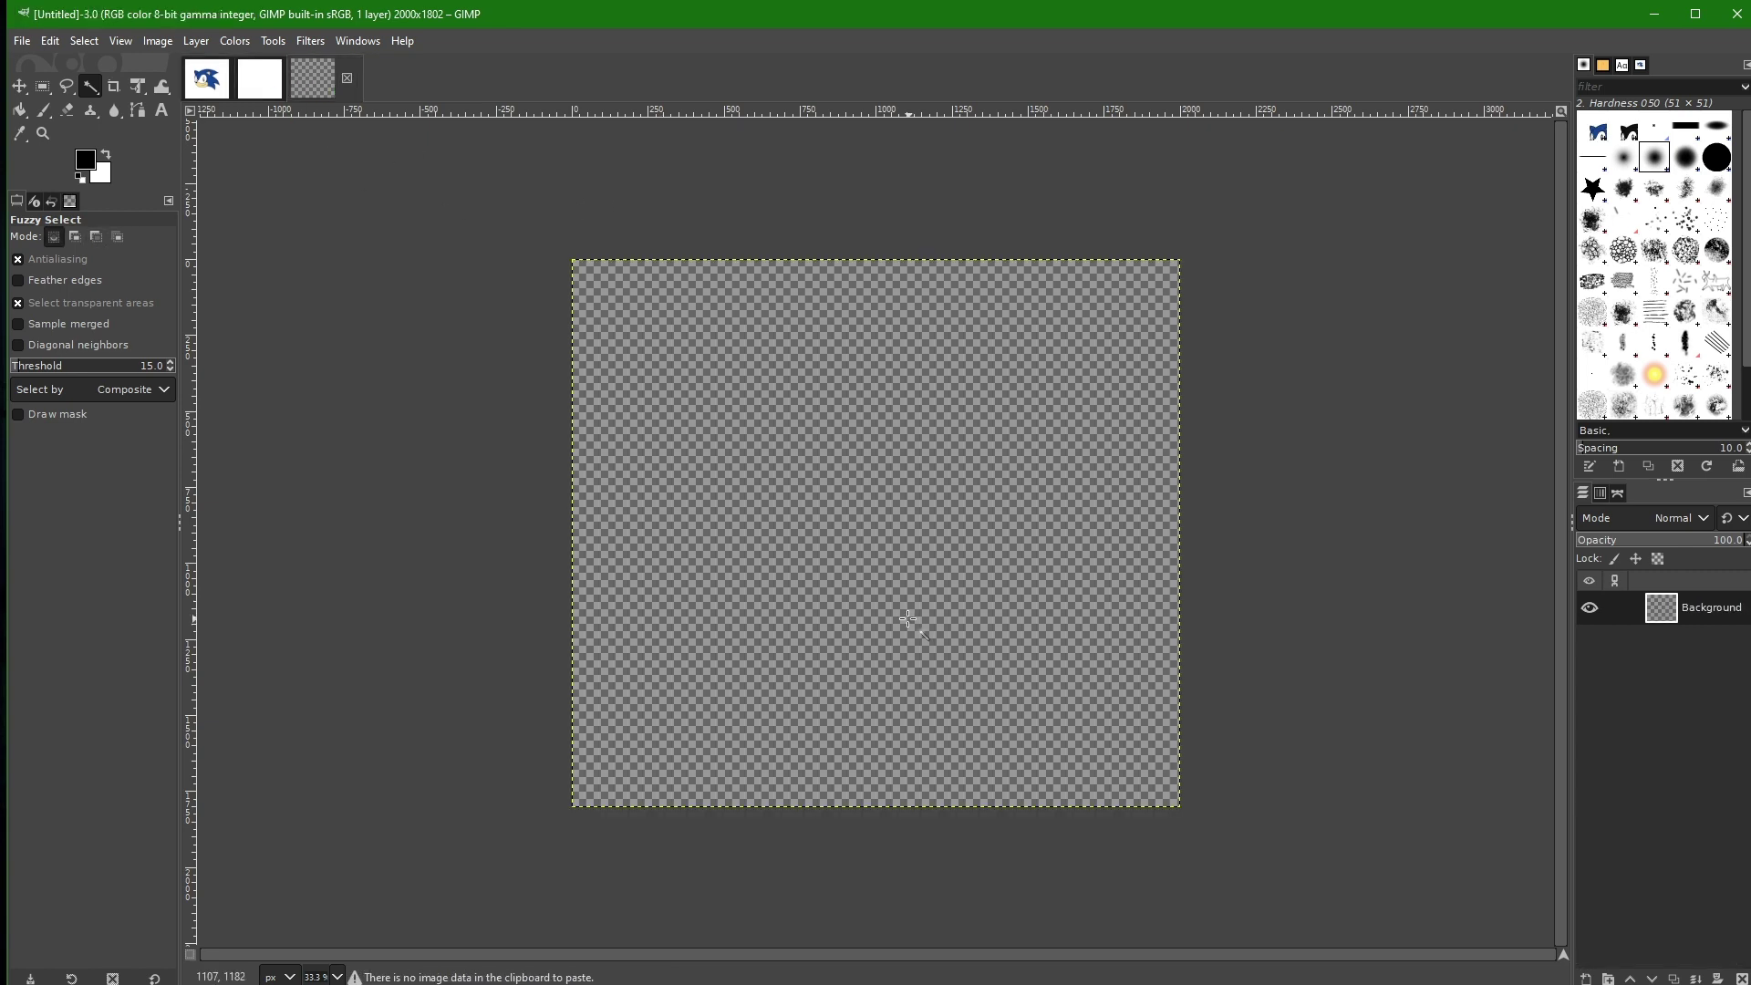
key("ctrl+v")
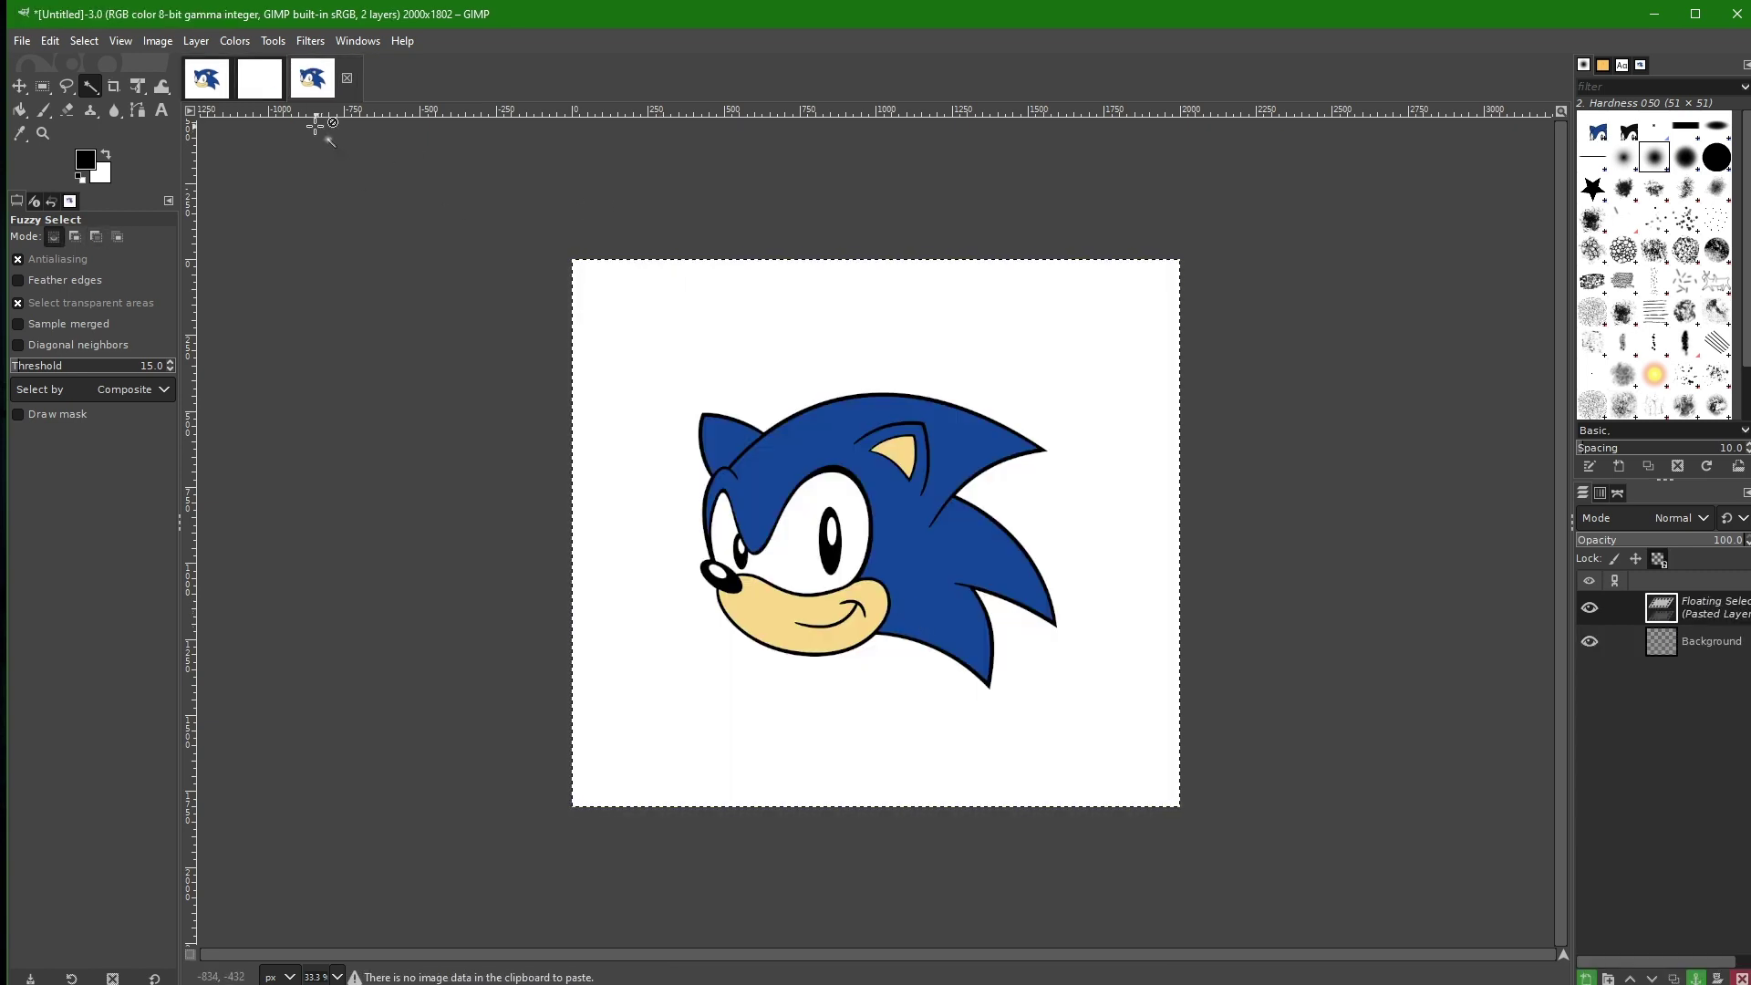
Close the spare white image and anchor the pasted Sonic layer
left_click(271, 82)
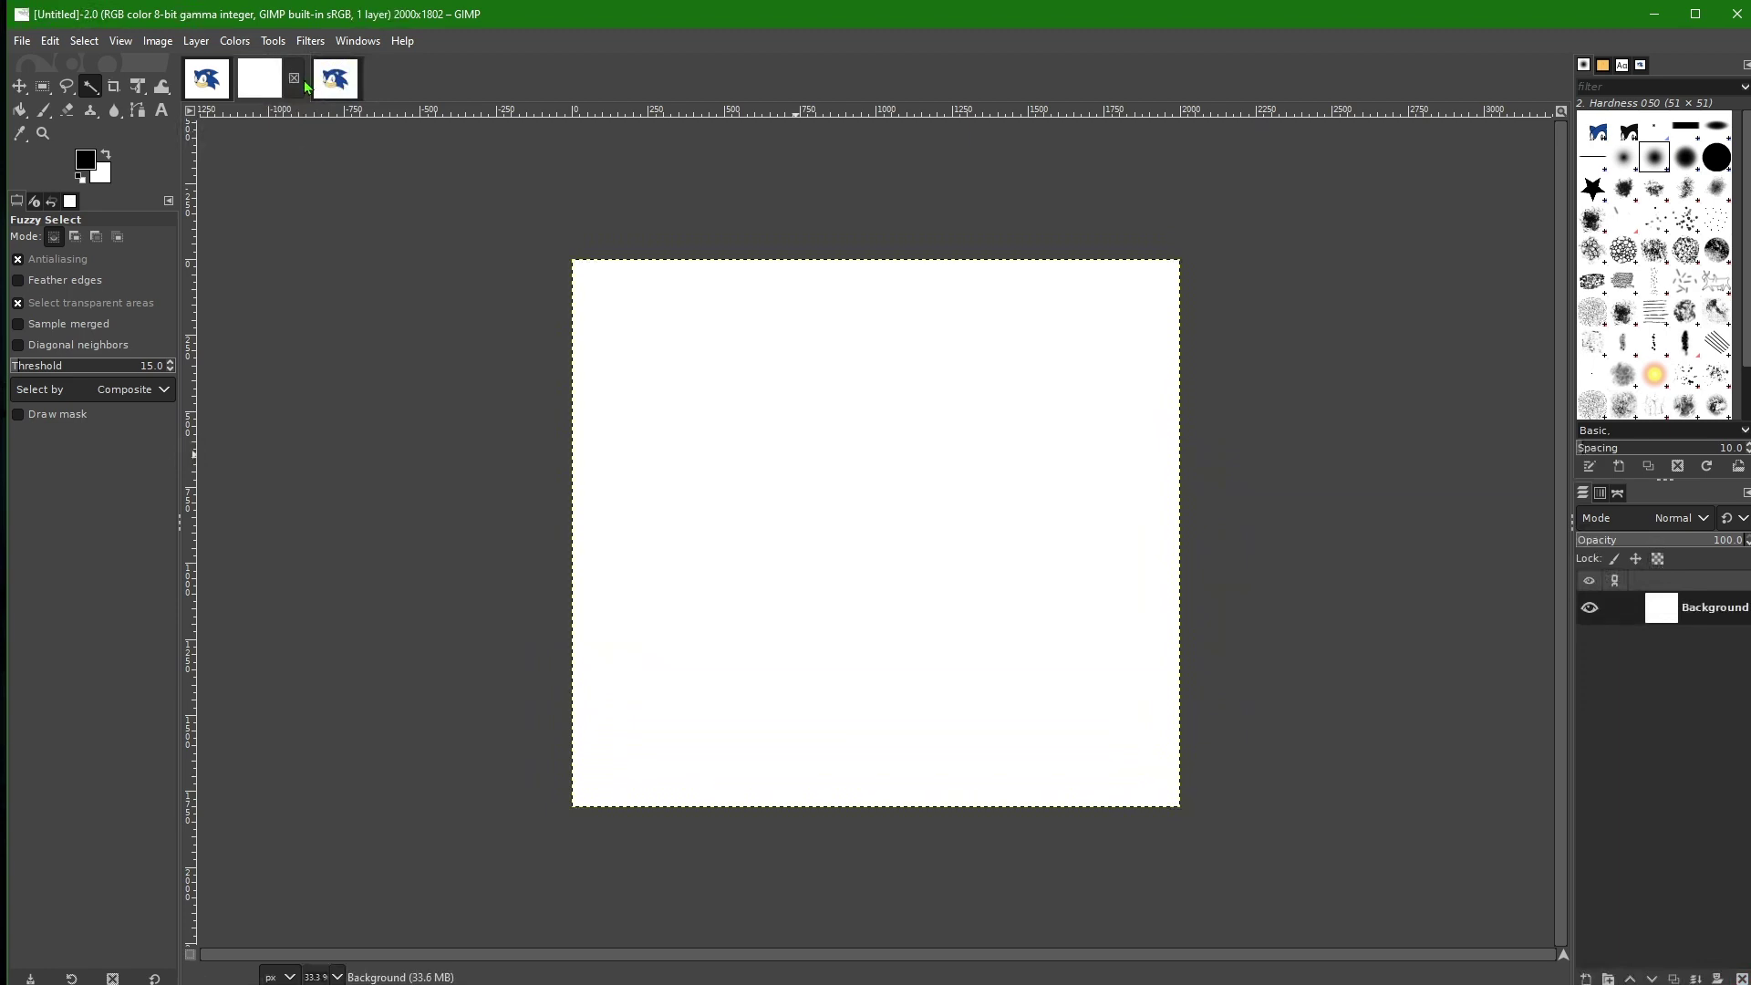
left_click(295, 82)
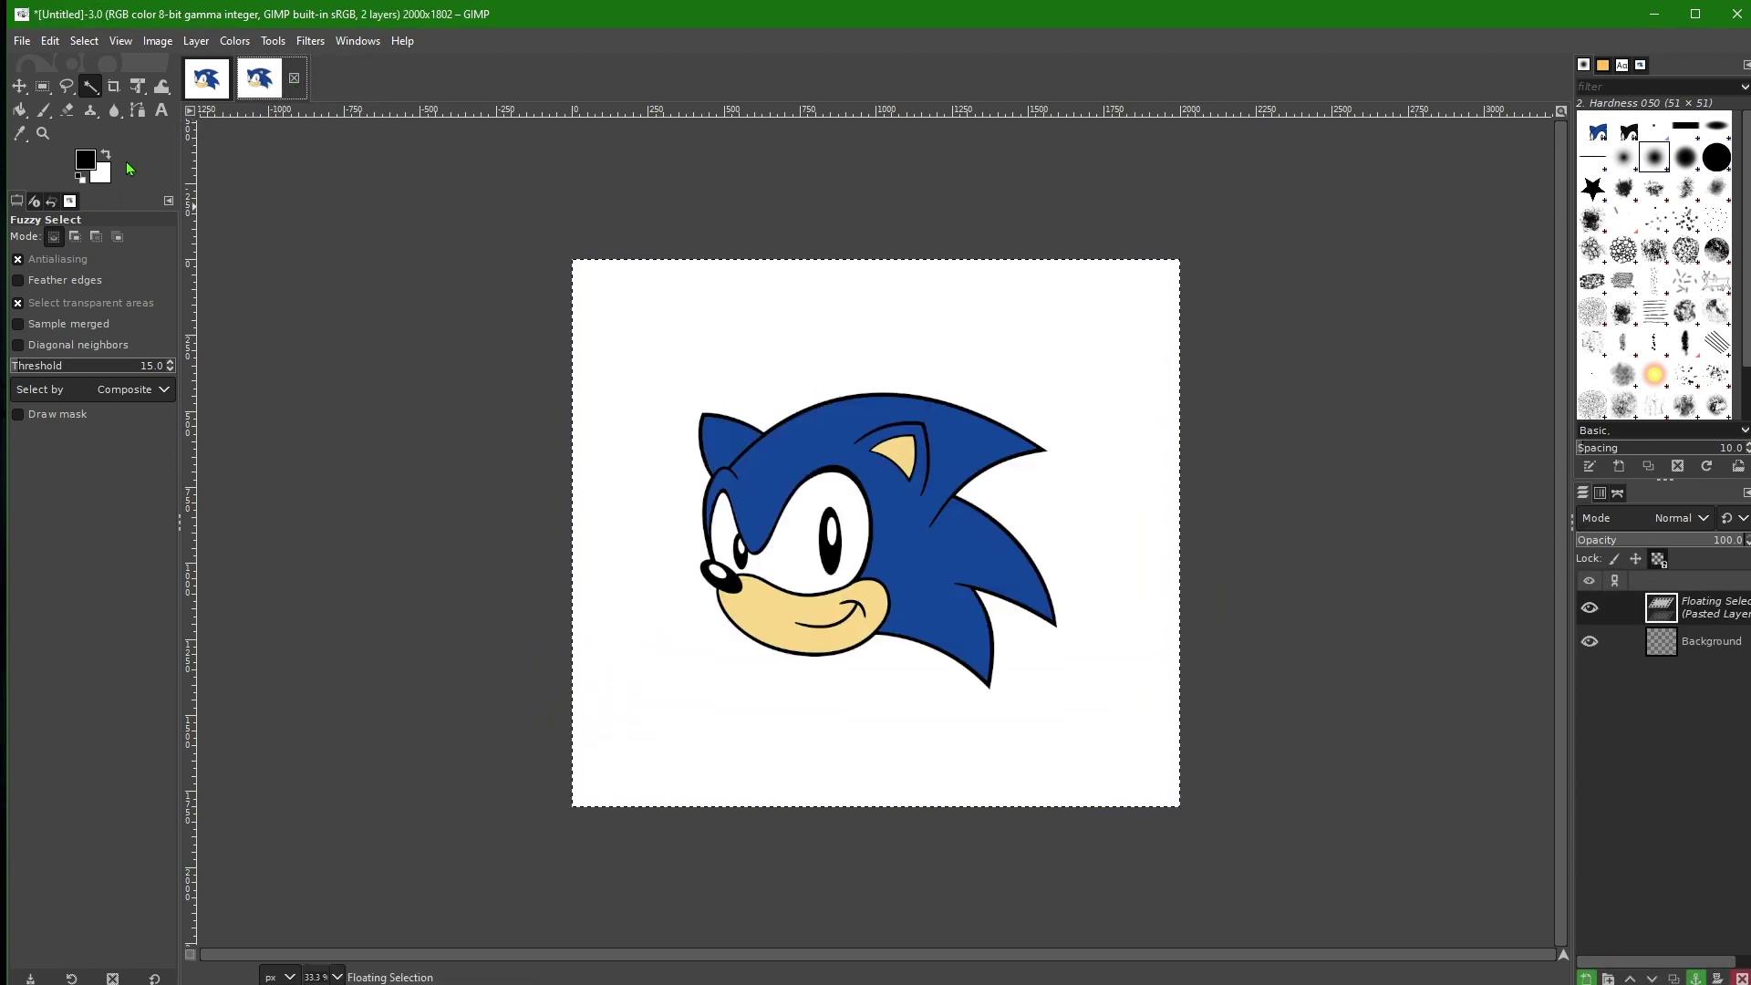
left_click(250, 179)
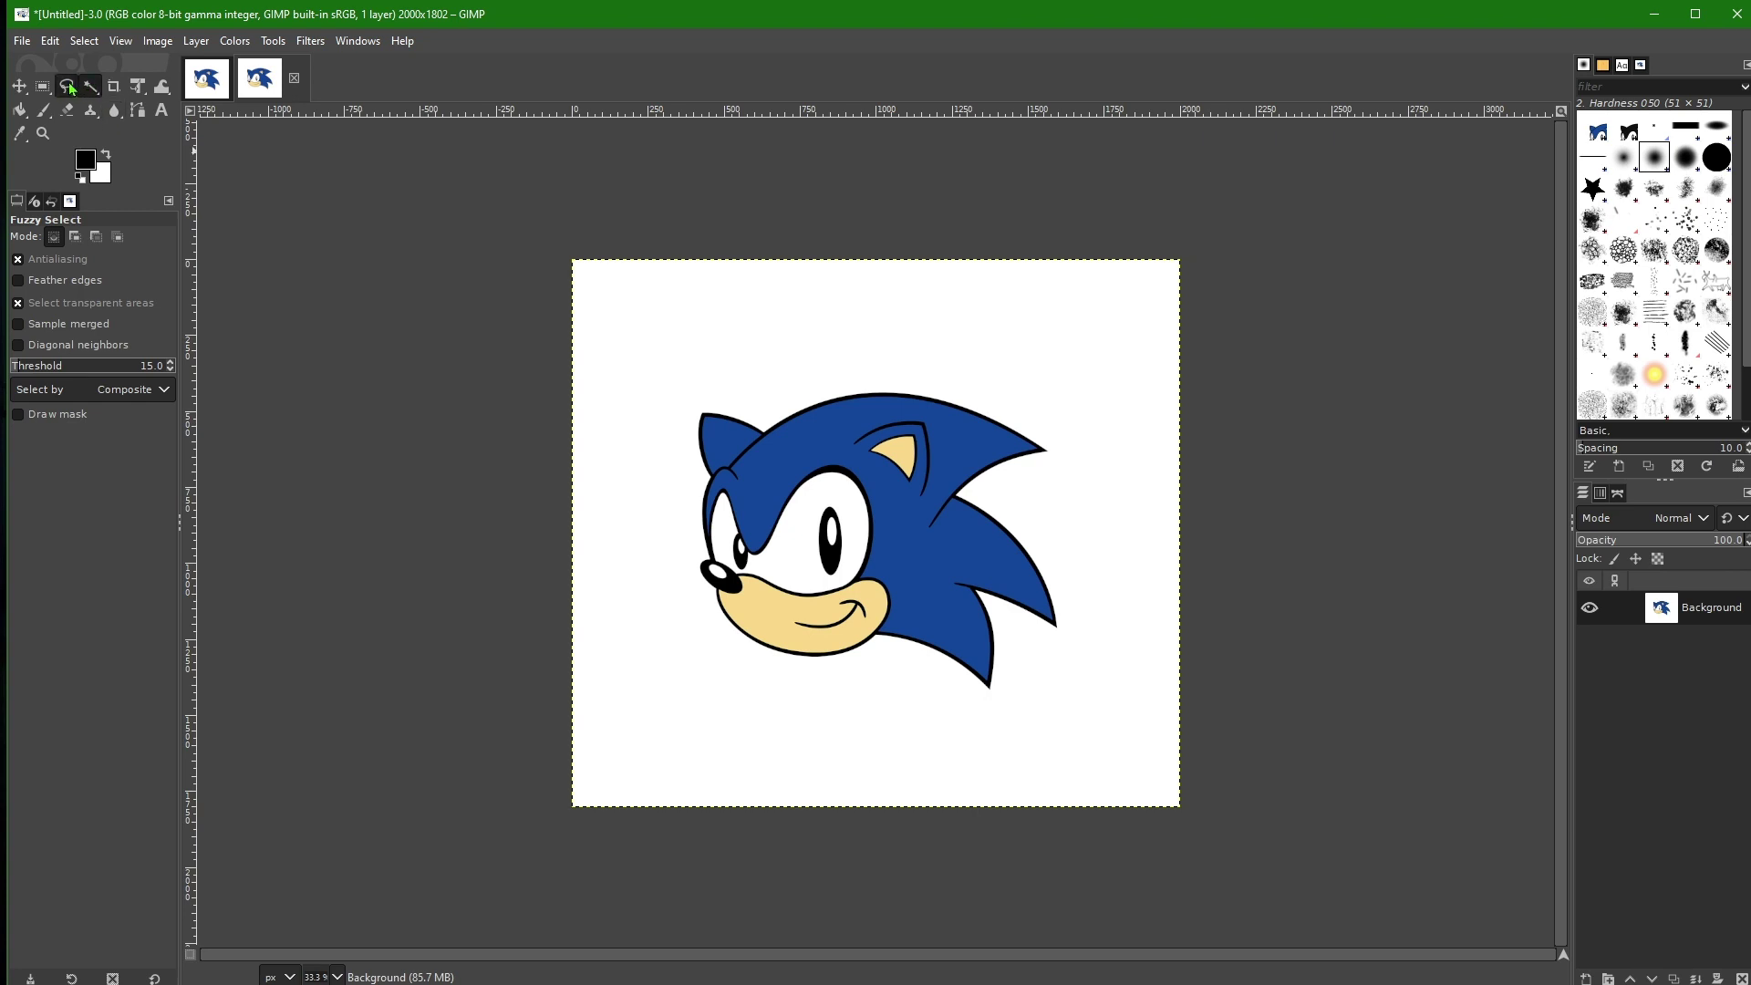
Fuzzy-select the white background around Sonic and delete it, leaving transparency
left_click(69, 88)
left_click(92, 88)
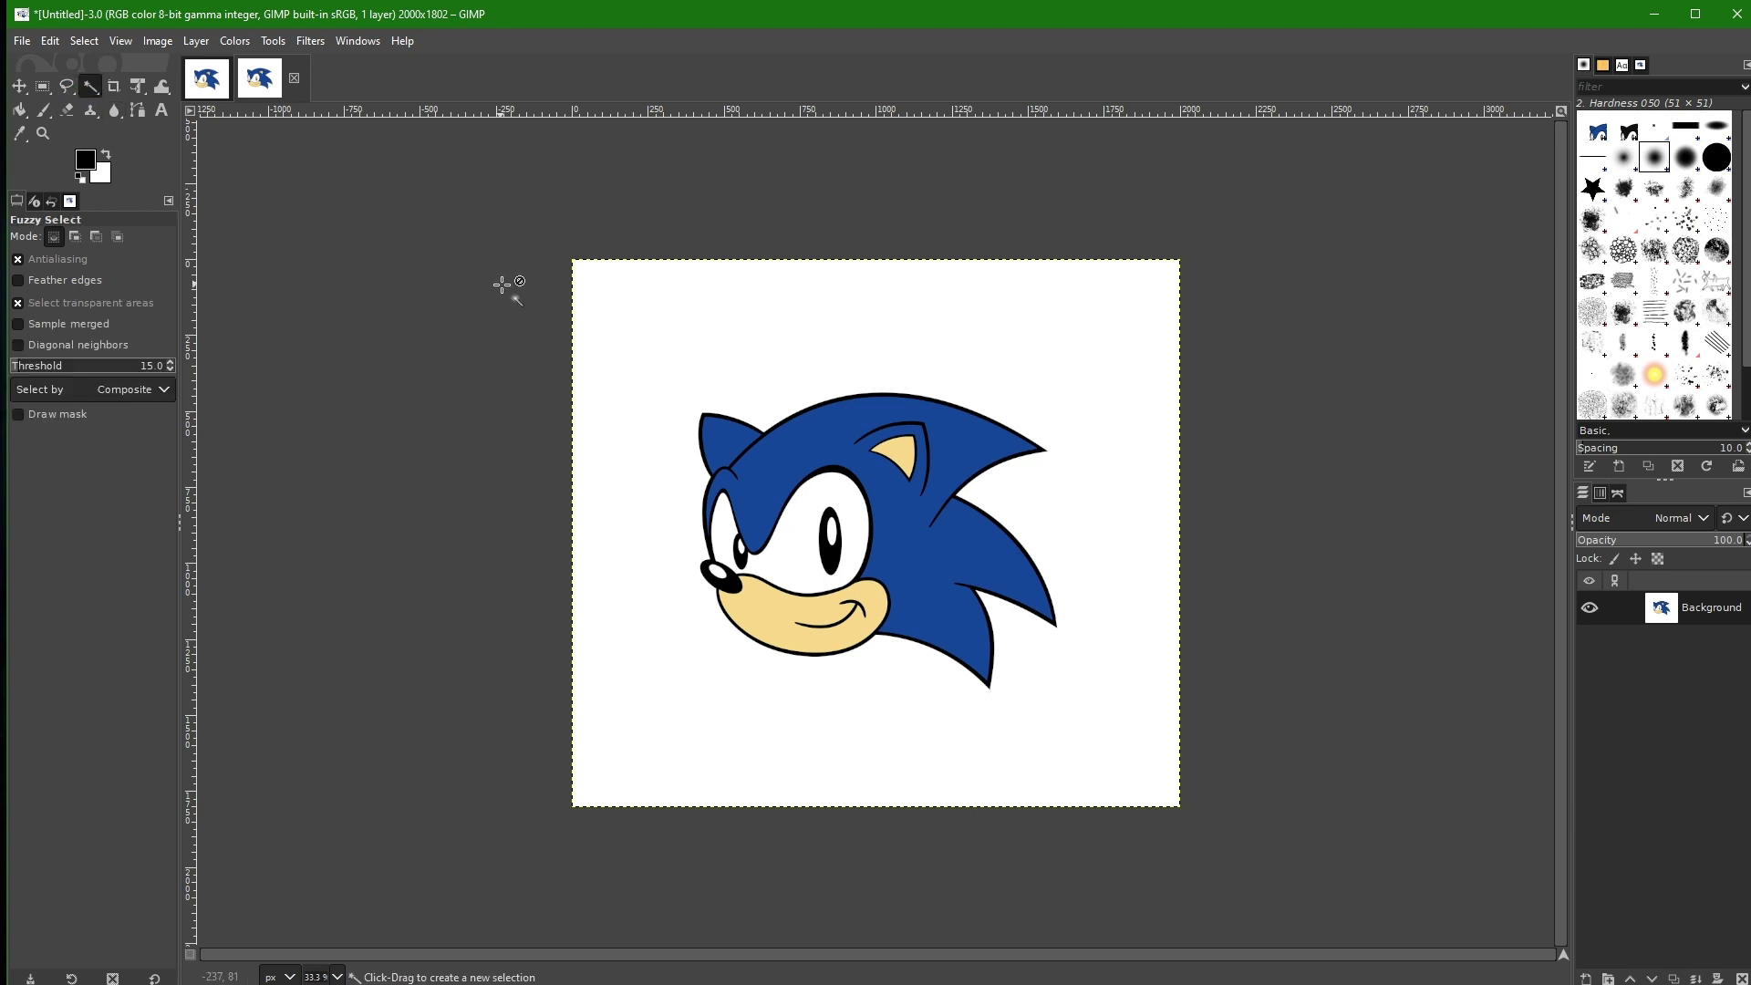
left_click(668, 329)
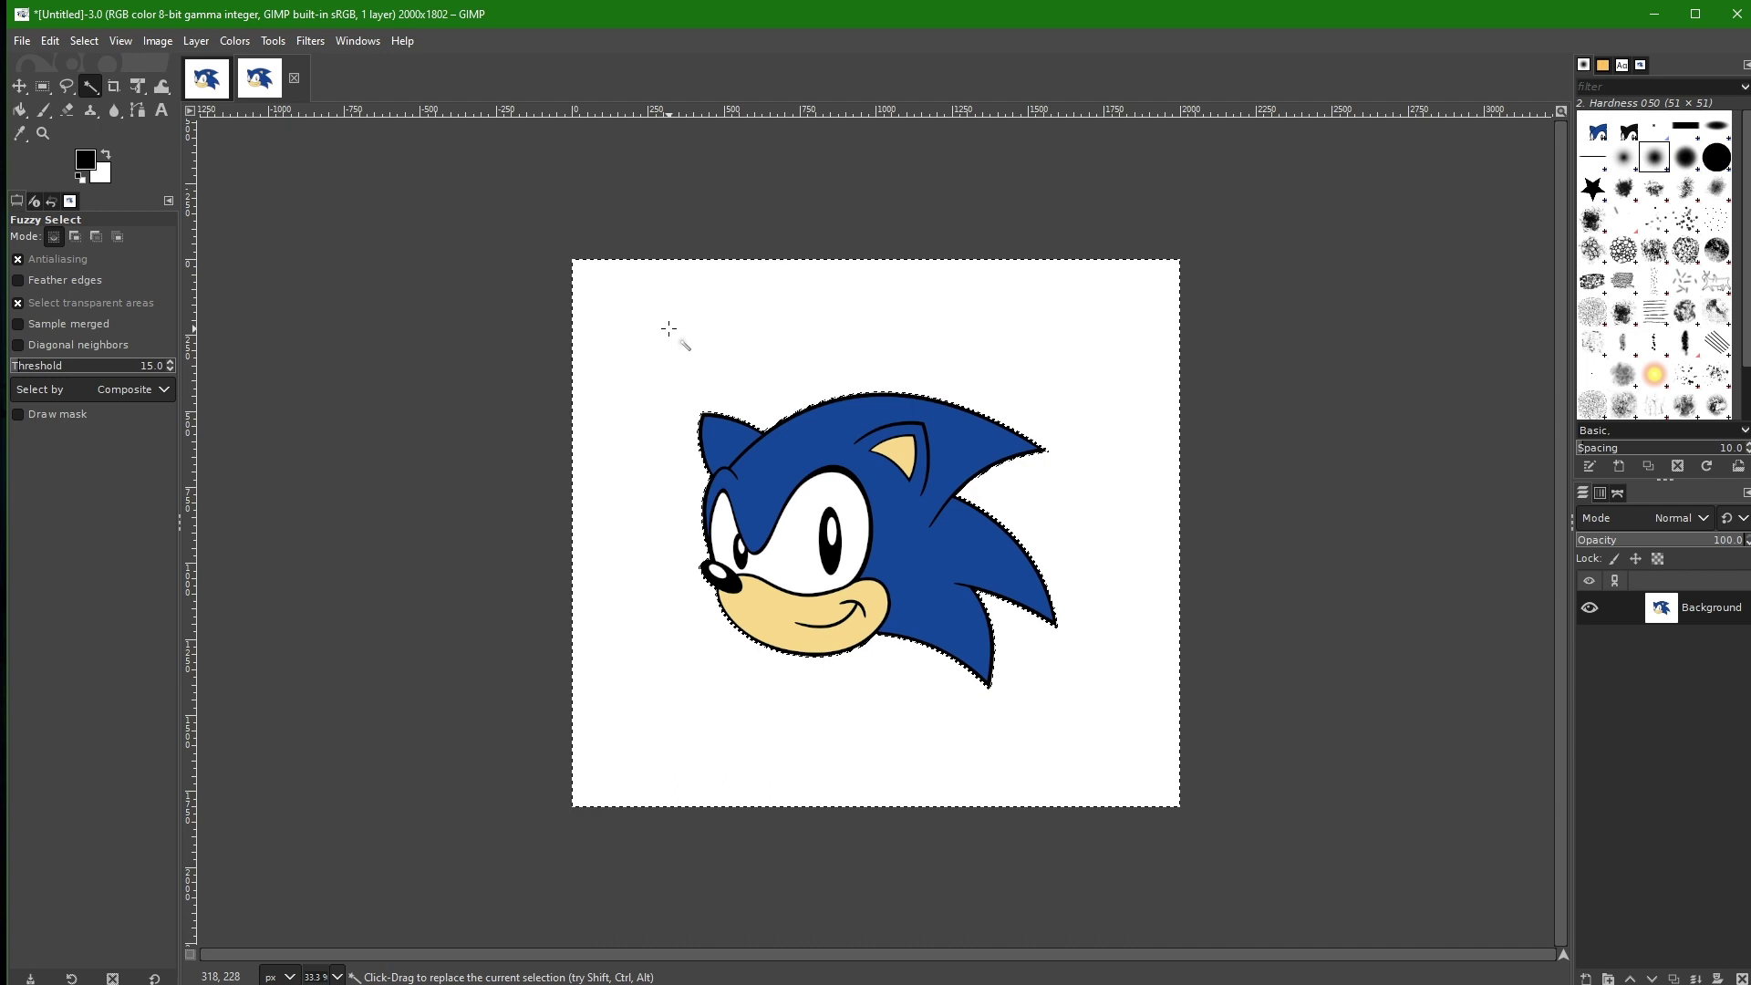
key("Delete")
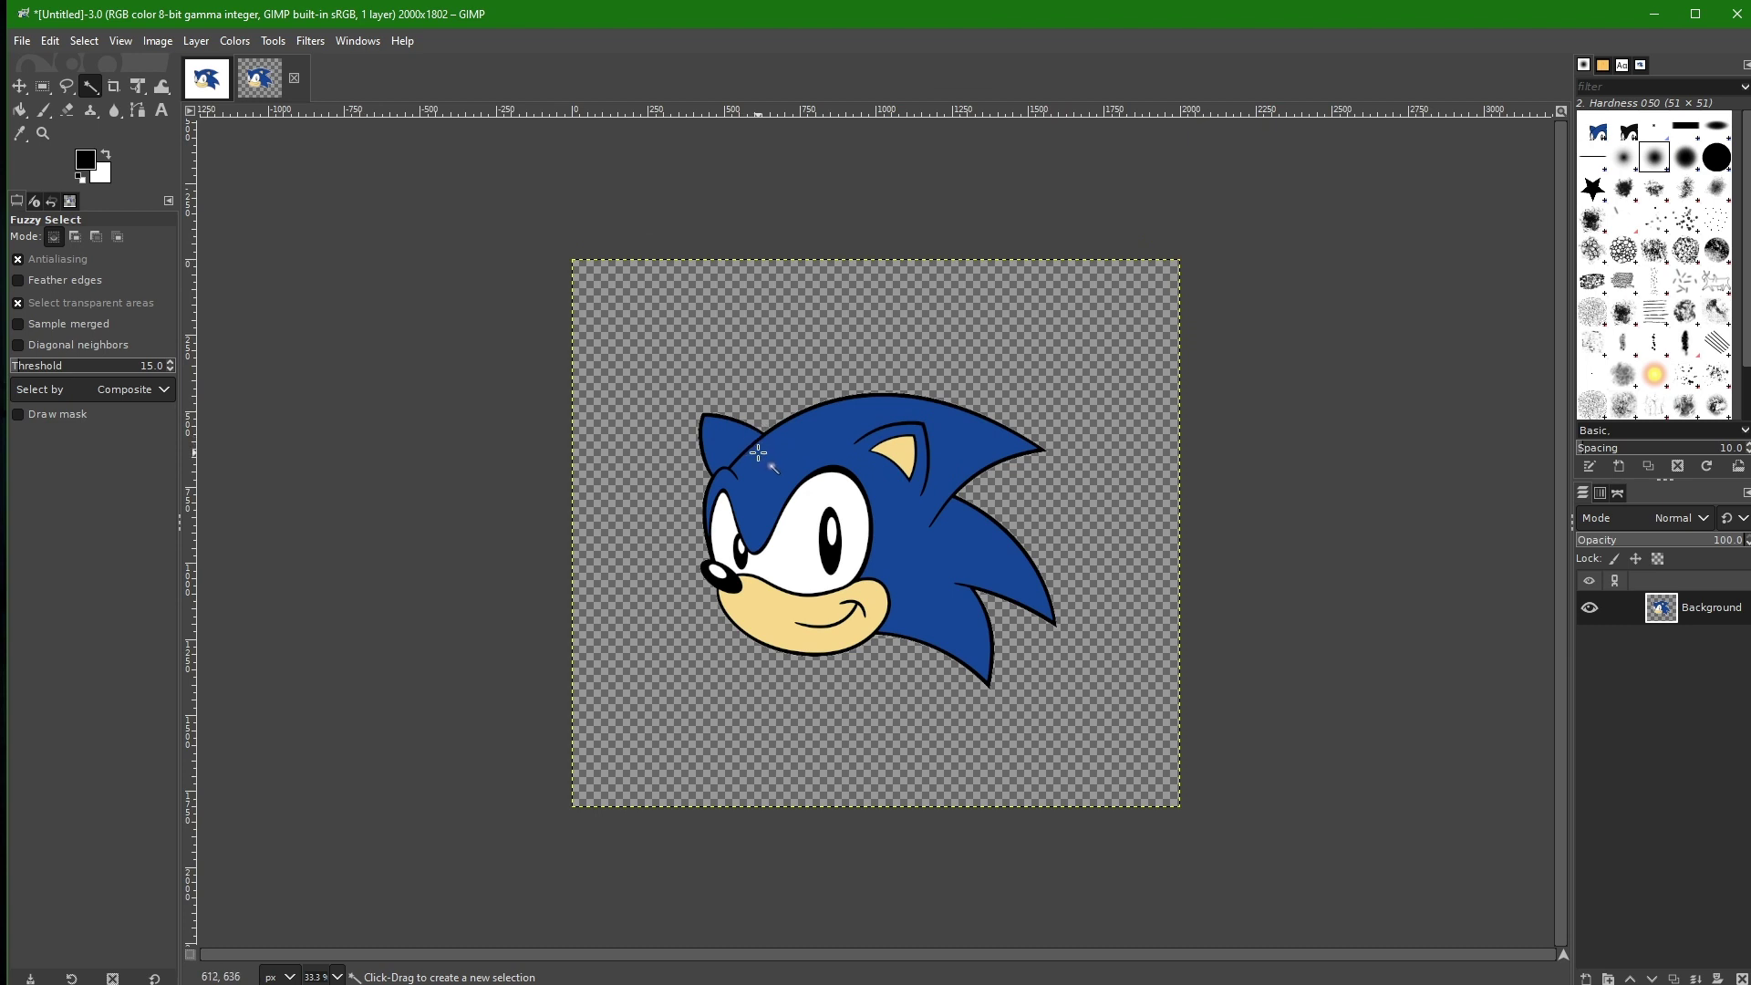
Crop the image to content, shrinking it to 1182×979 px around the head
right_click(684, 379)
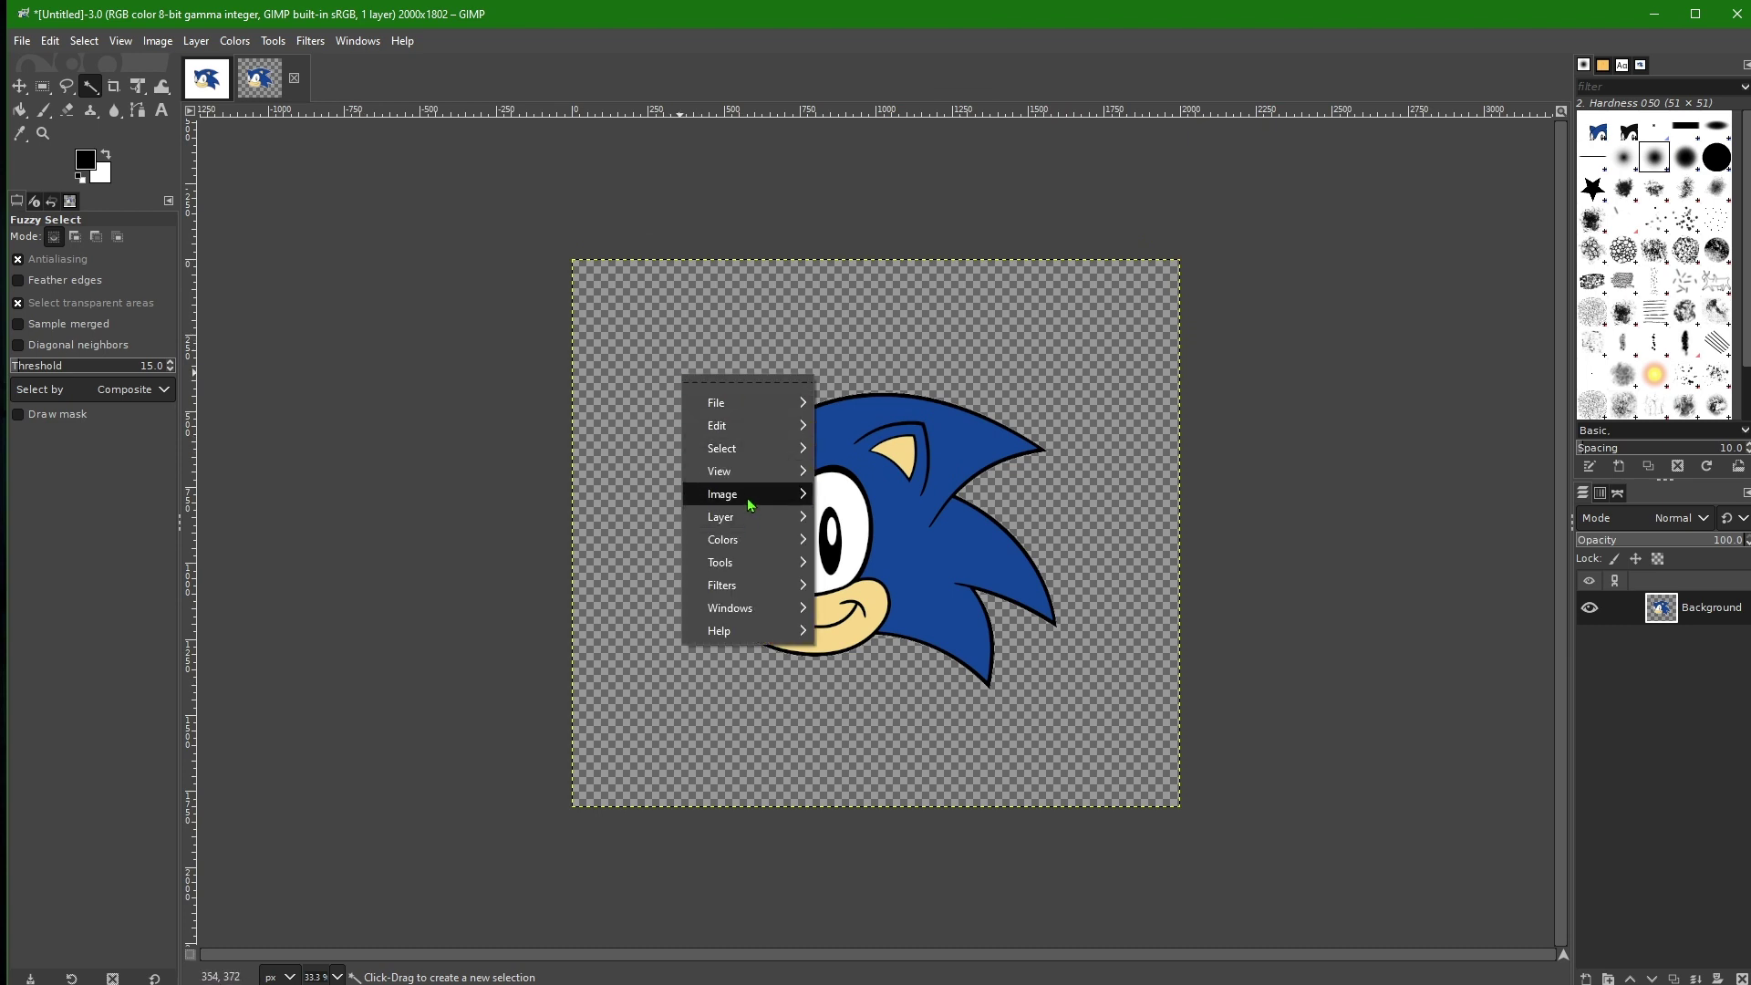
mouse_move(746, 498)
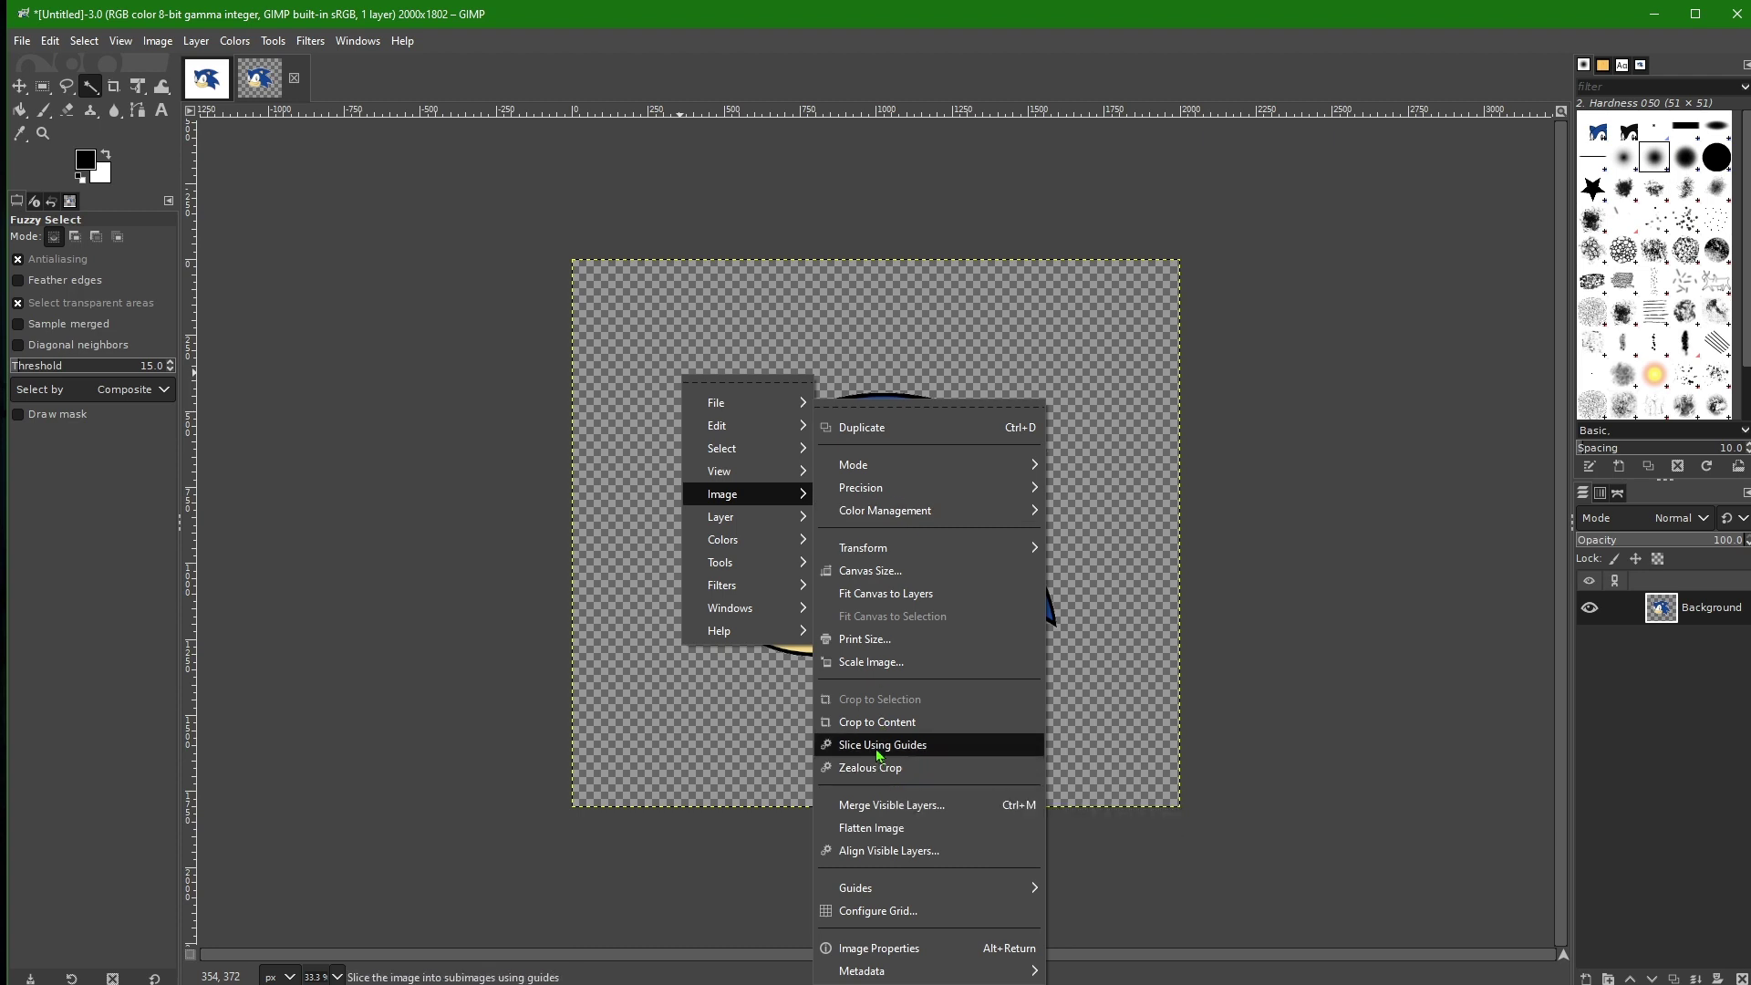
left_click(857, 721)
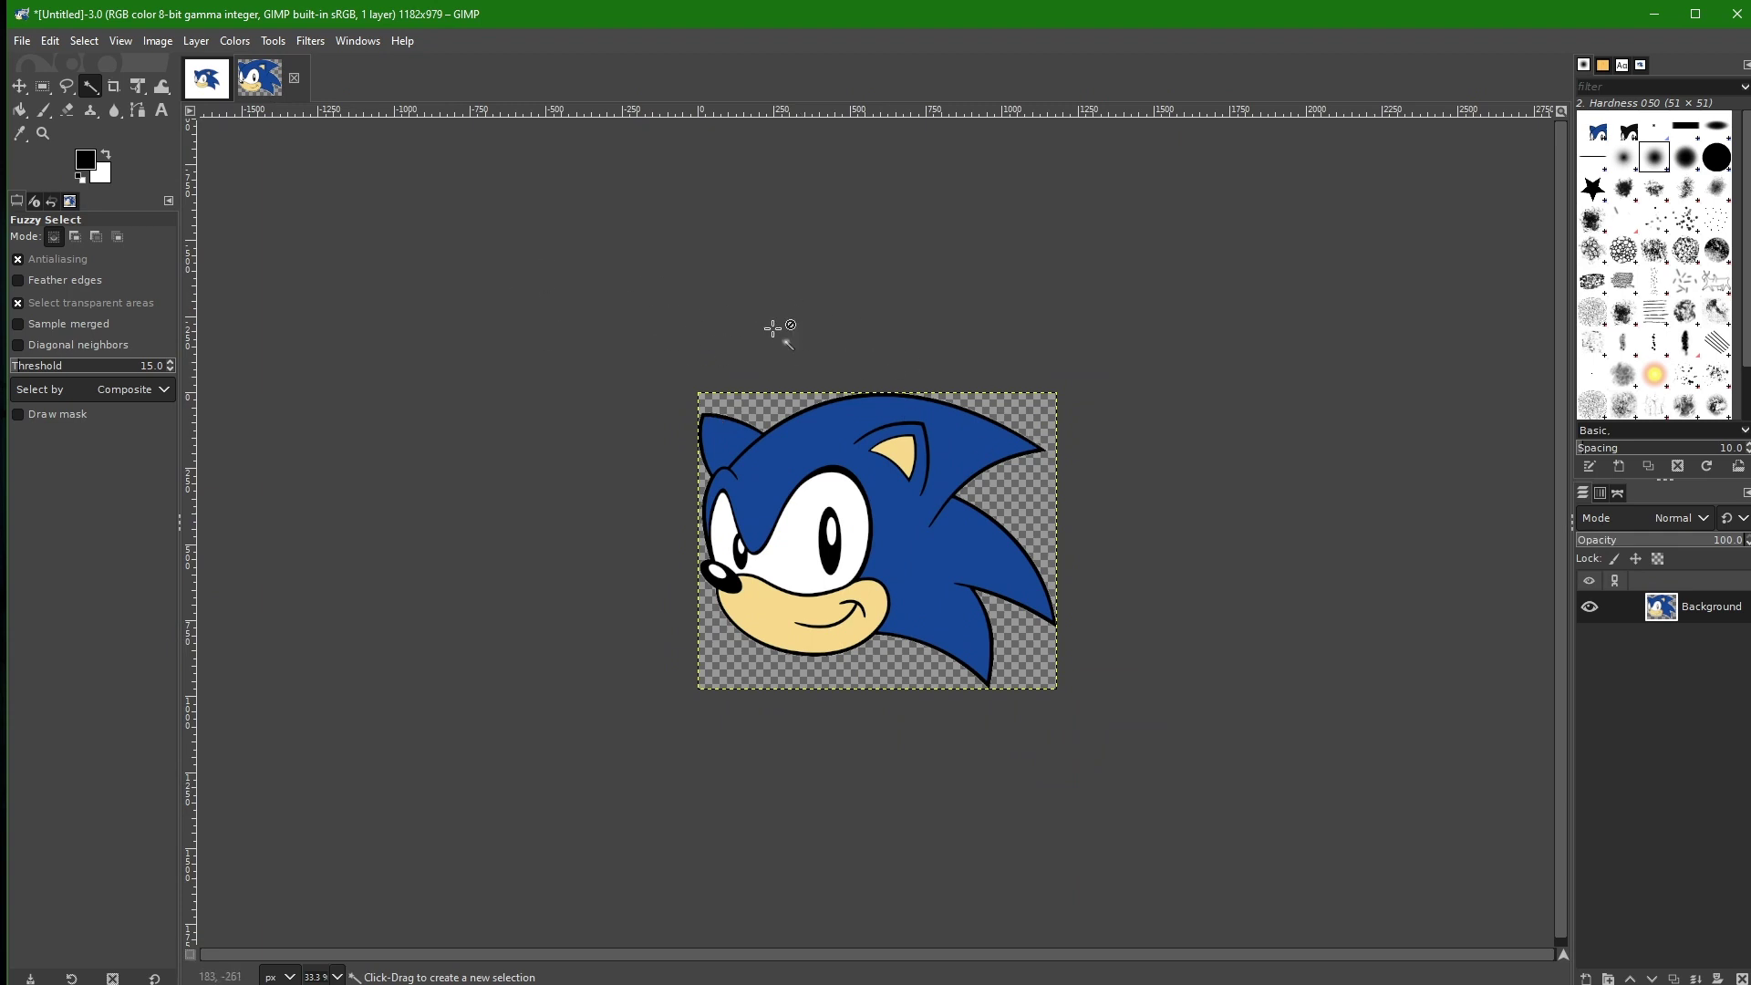
Scale the image to 155 × 128 px by setting Height to 128 with the chain linked
right_click(739, 452)
mouse_move(784, 570)
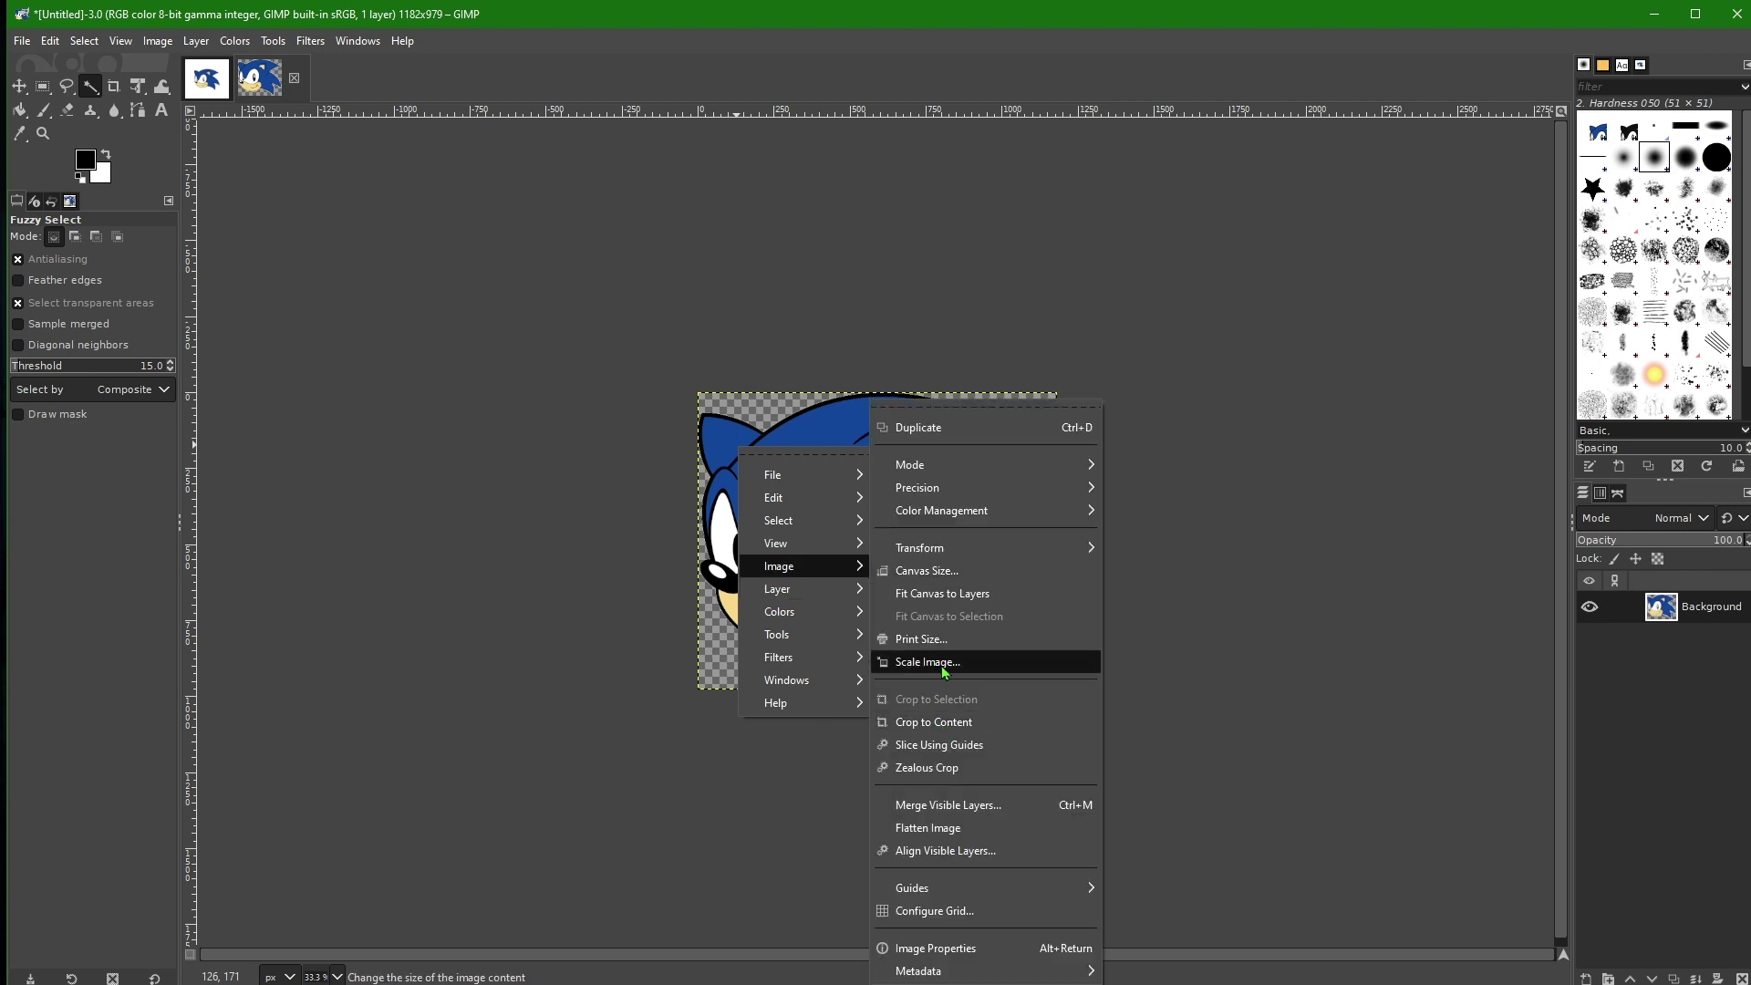
left_click(930, 662)
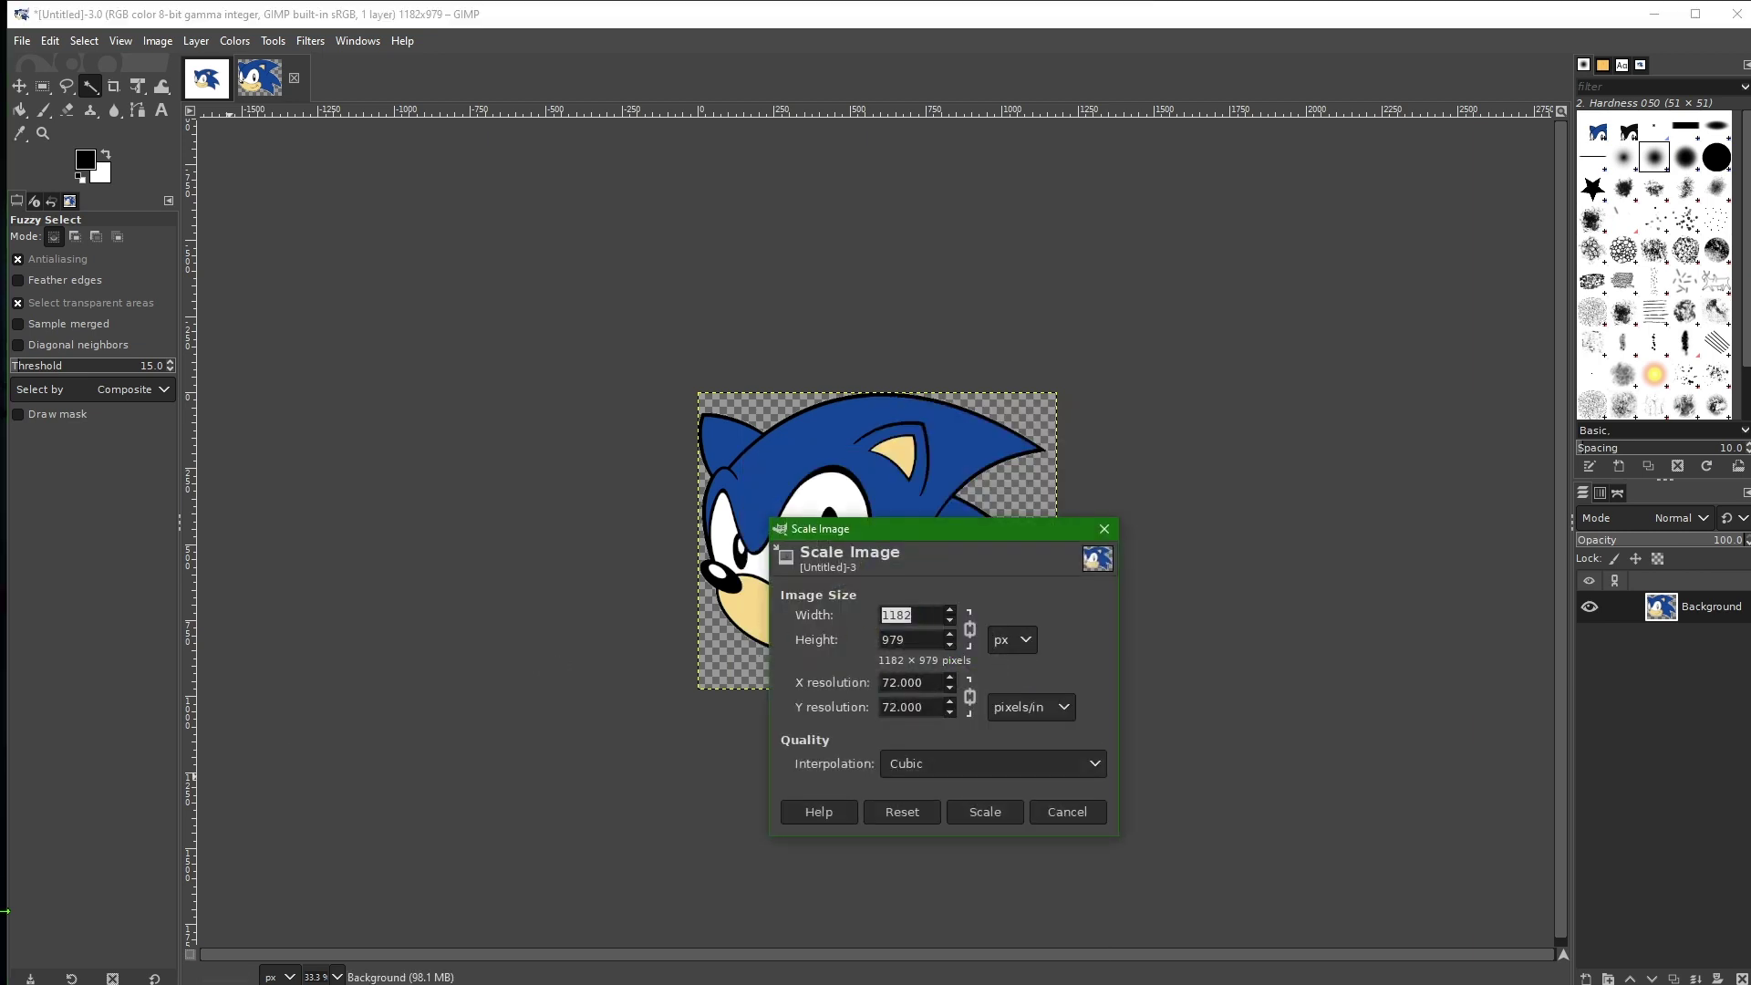
type("1")
key("Tab")
type("128")
left_click(986, 812)
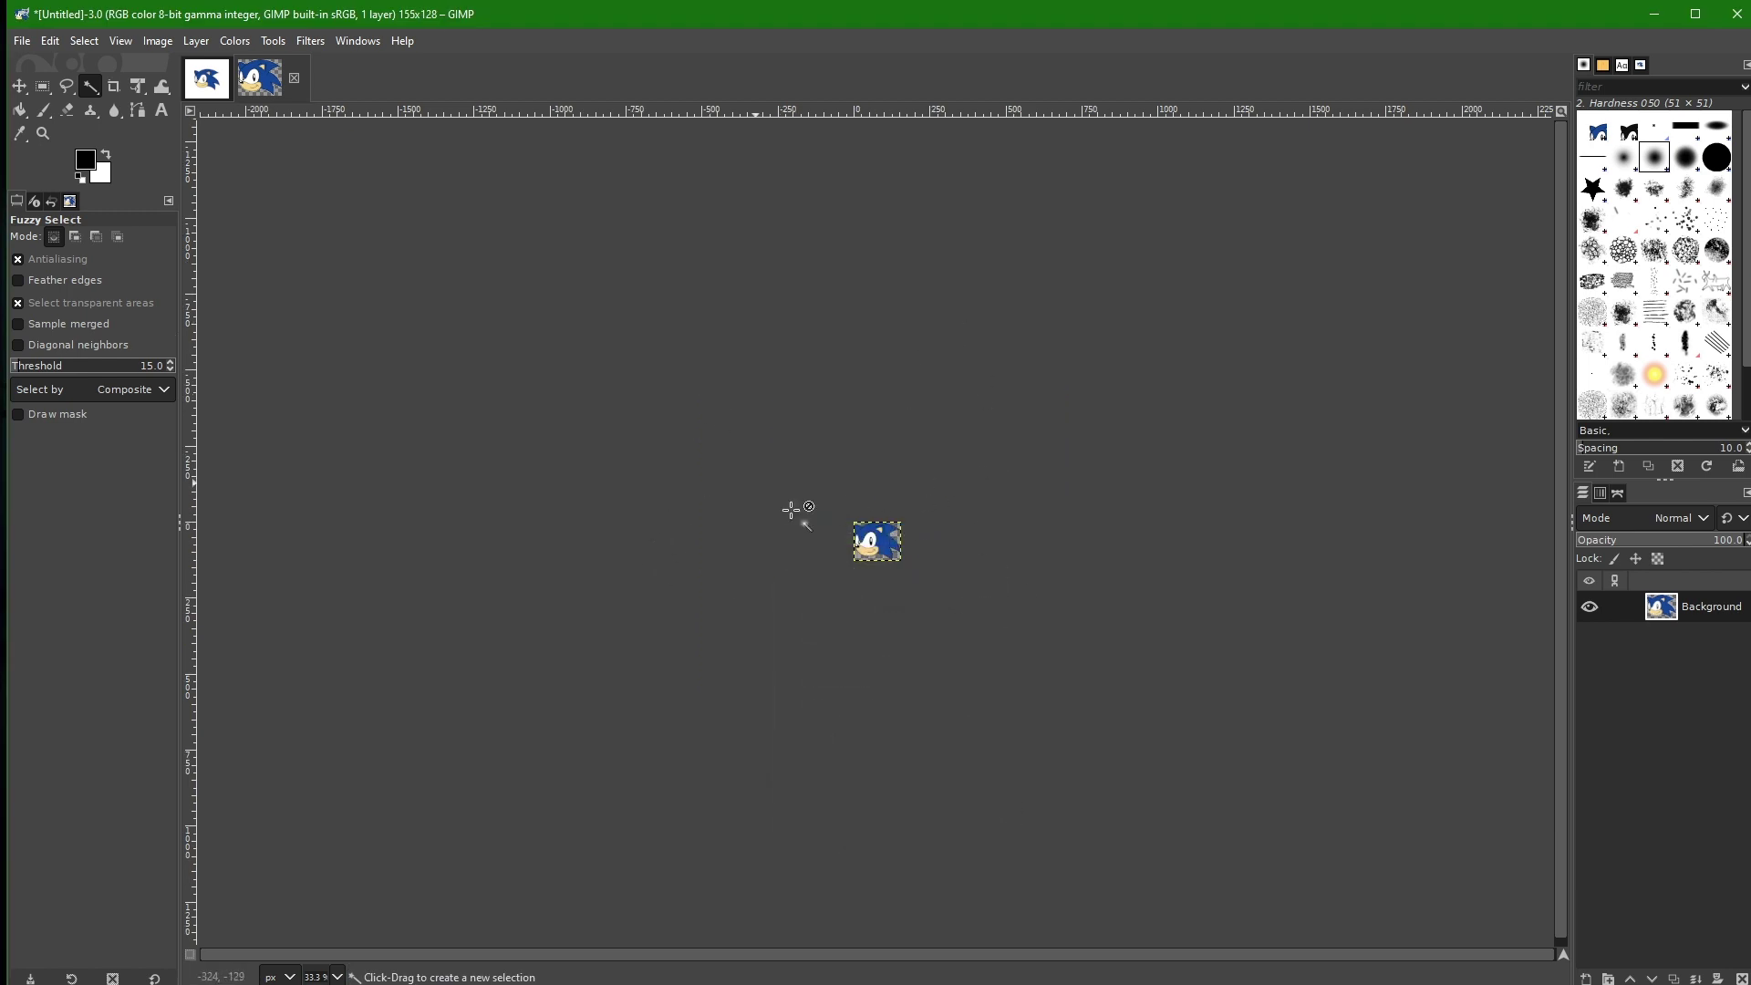
Start Export As and choose the Microsoft Windows icon file type
left_click(20, 42)
left_click(61, 346)
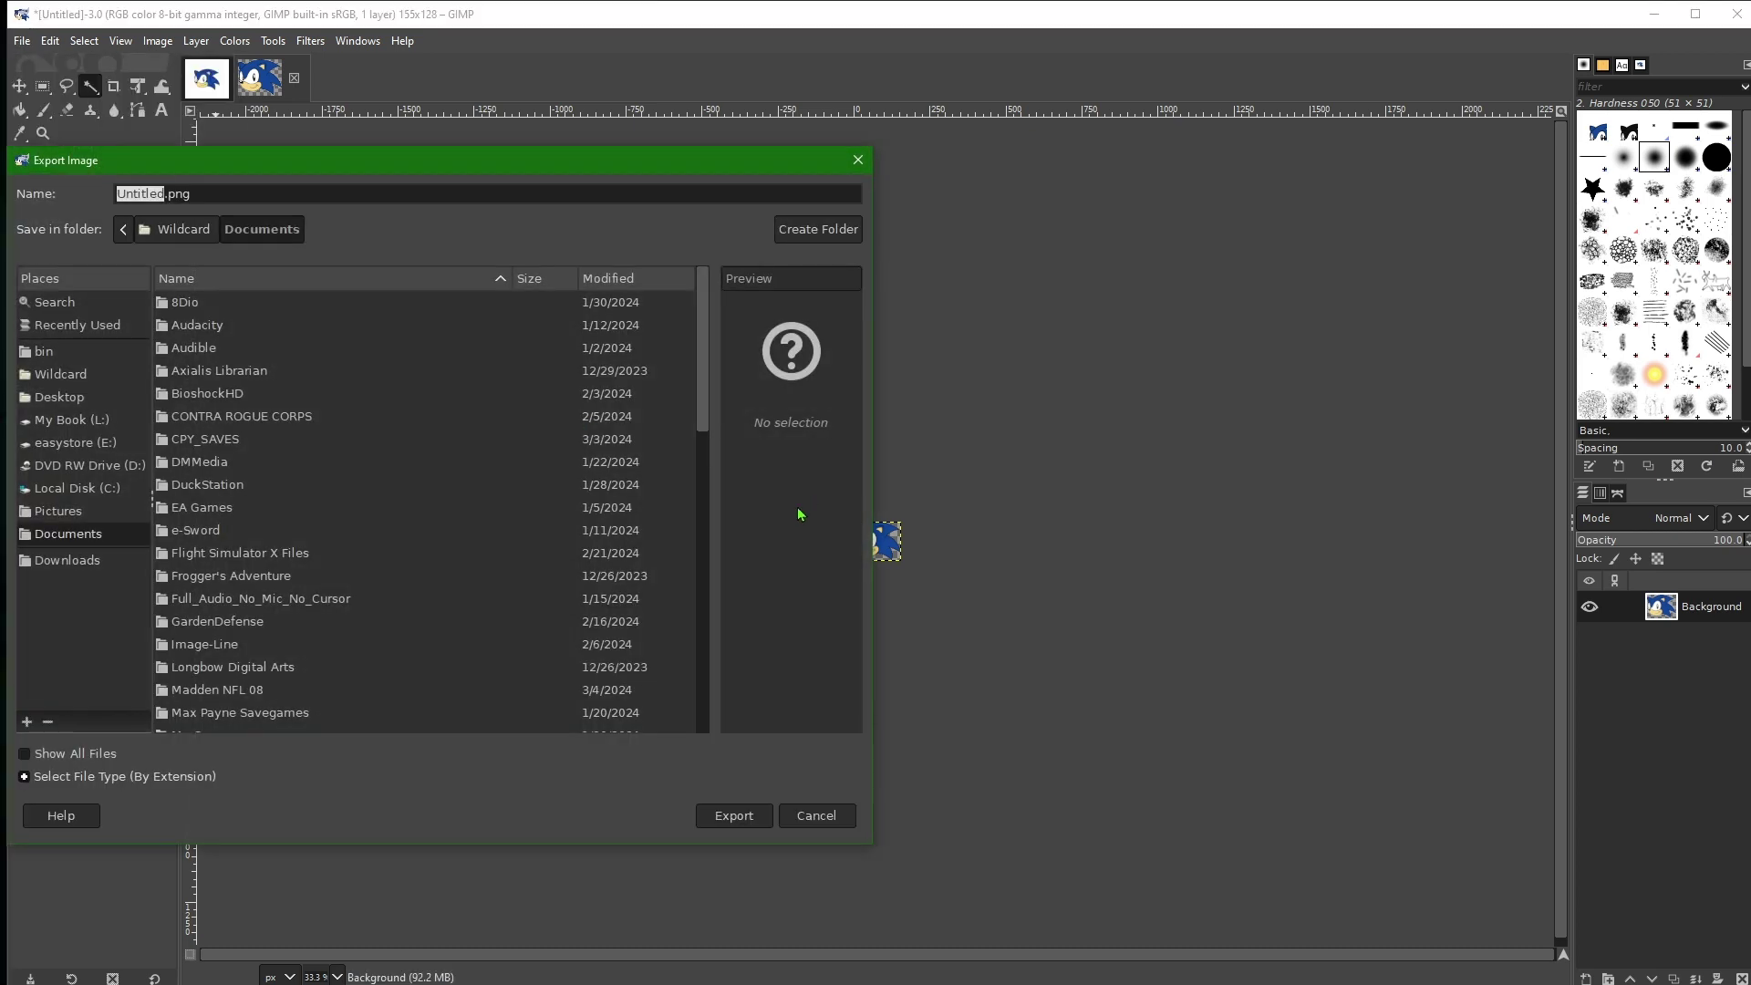
left_click(25, 778)
scroll(106, 709, "down", 5)
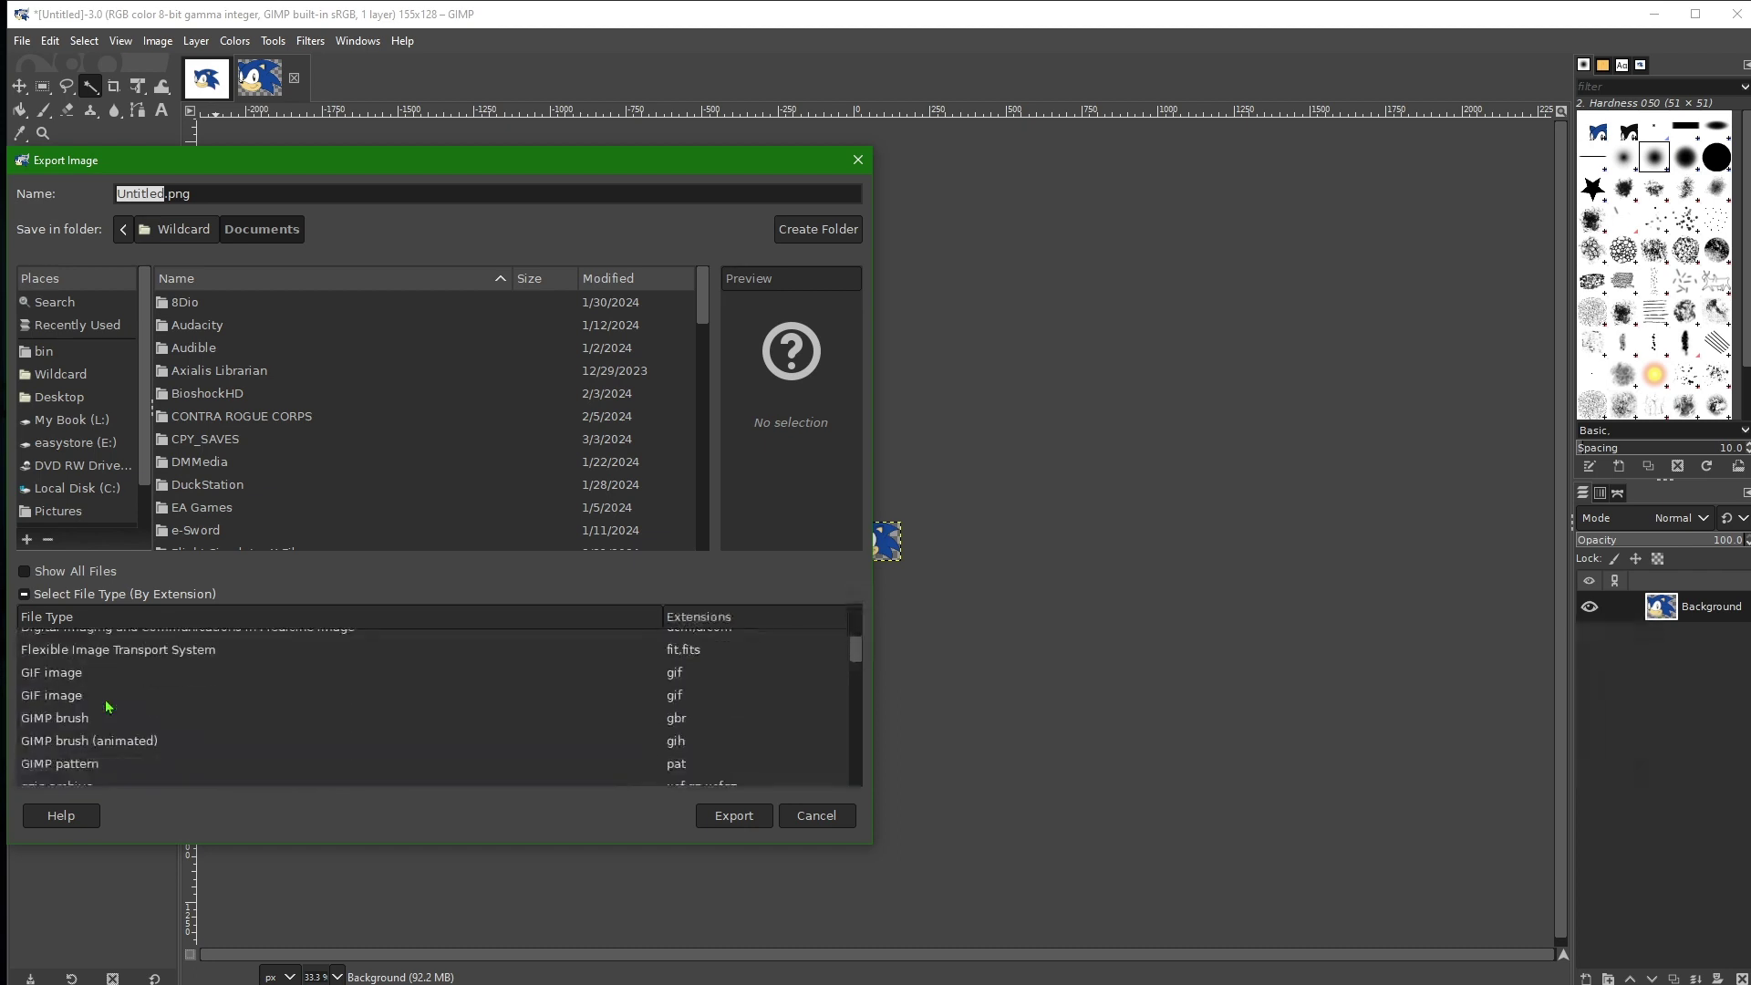
scroll(123, 724, "down", 1)
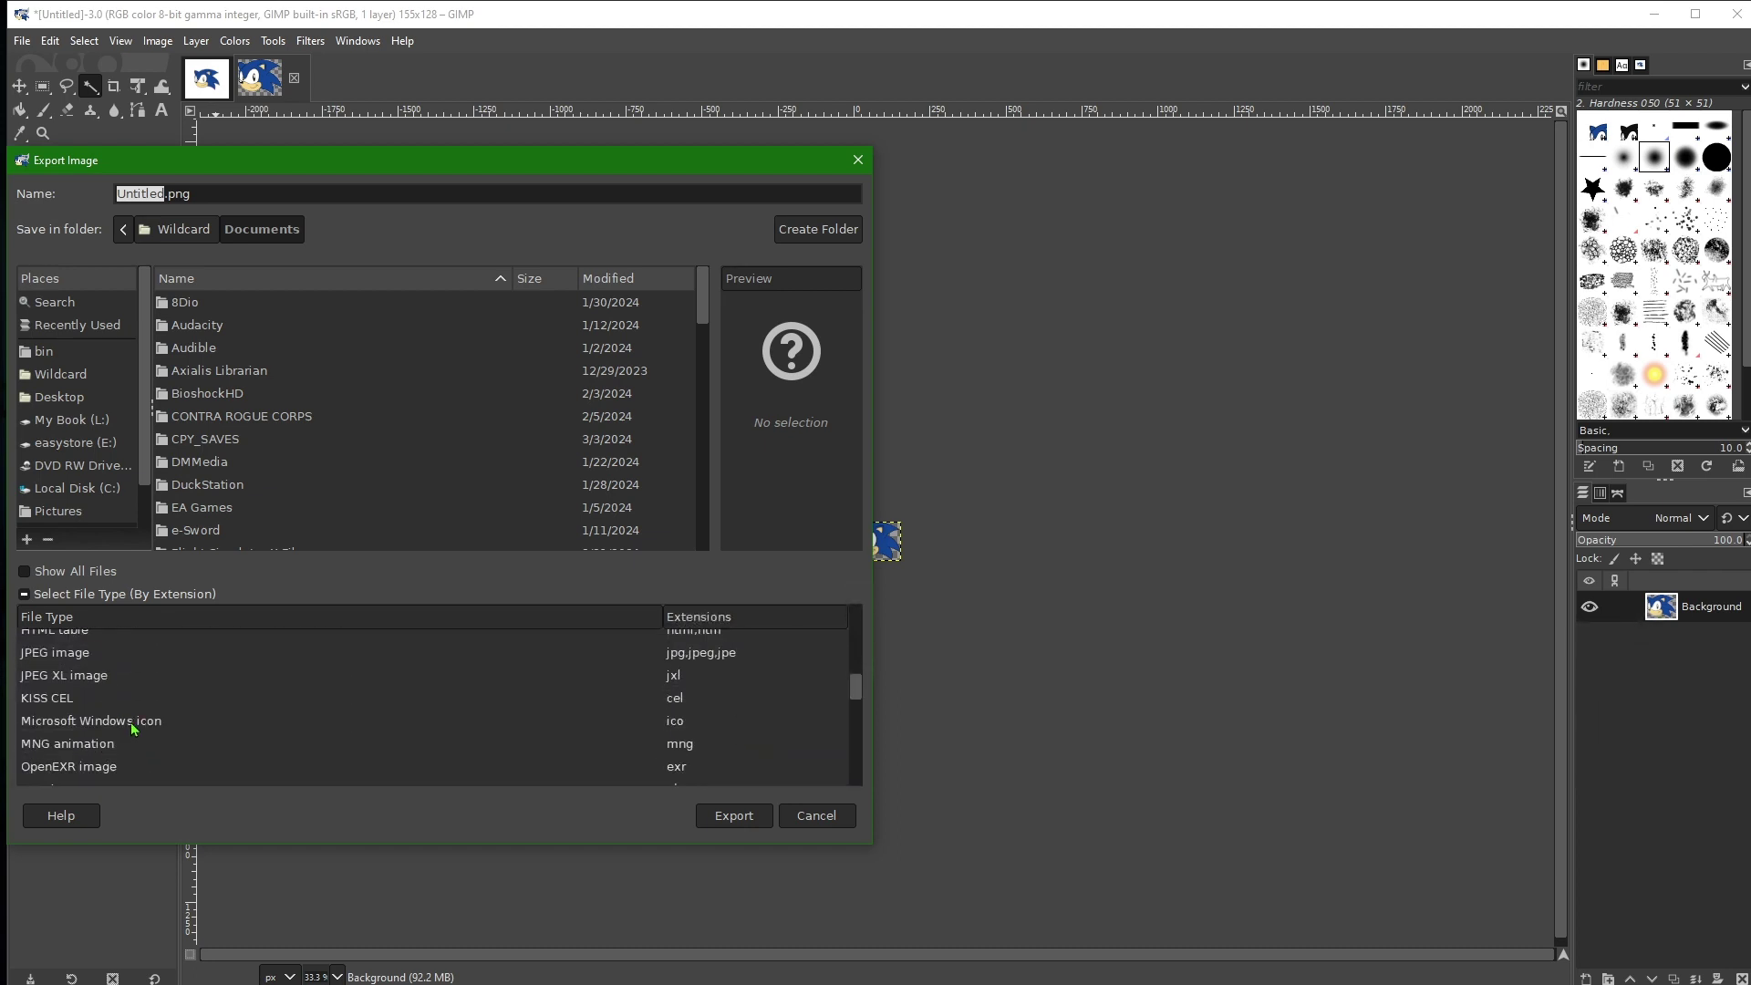
left_click(678, 725)
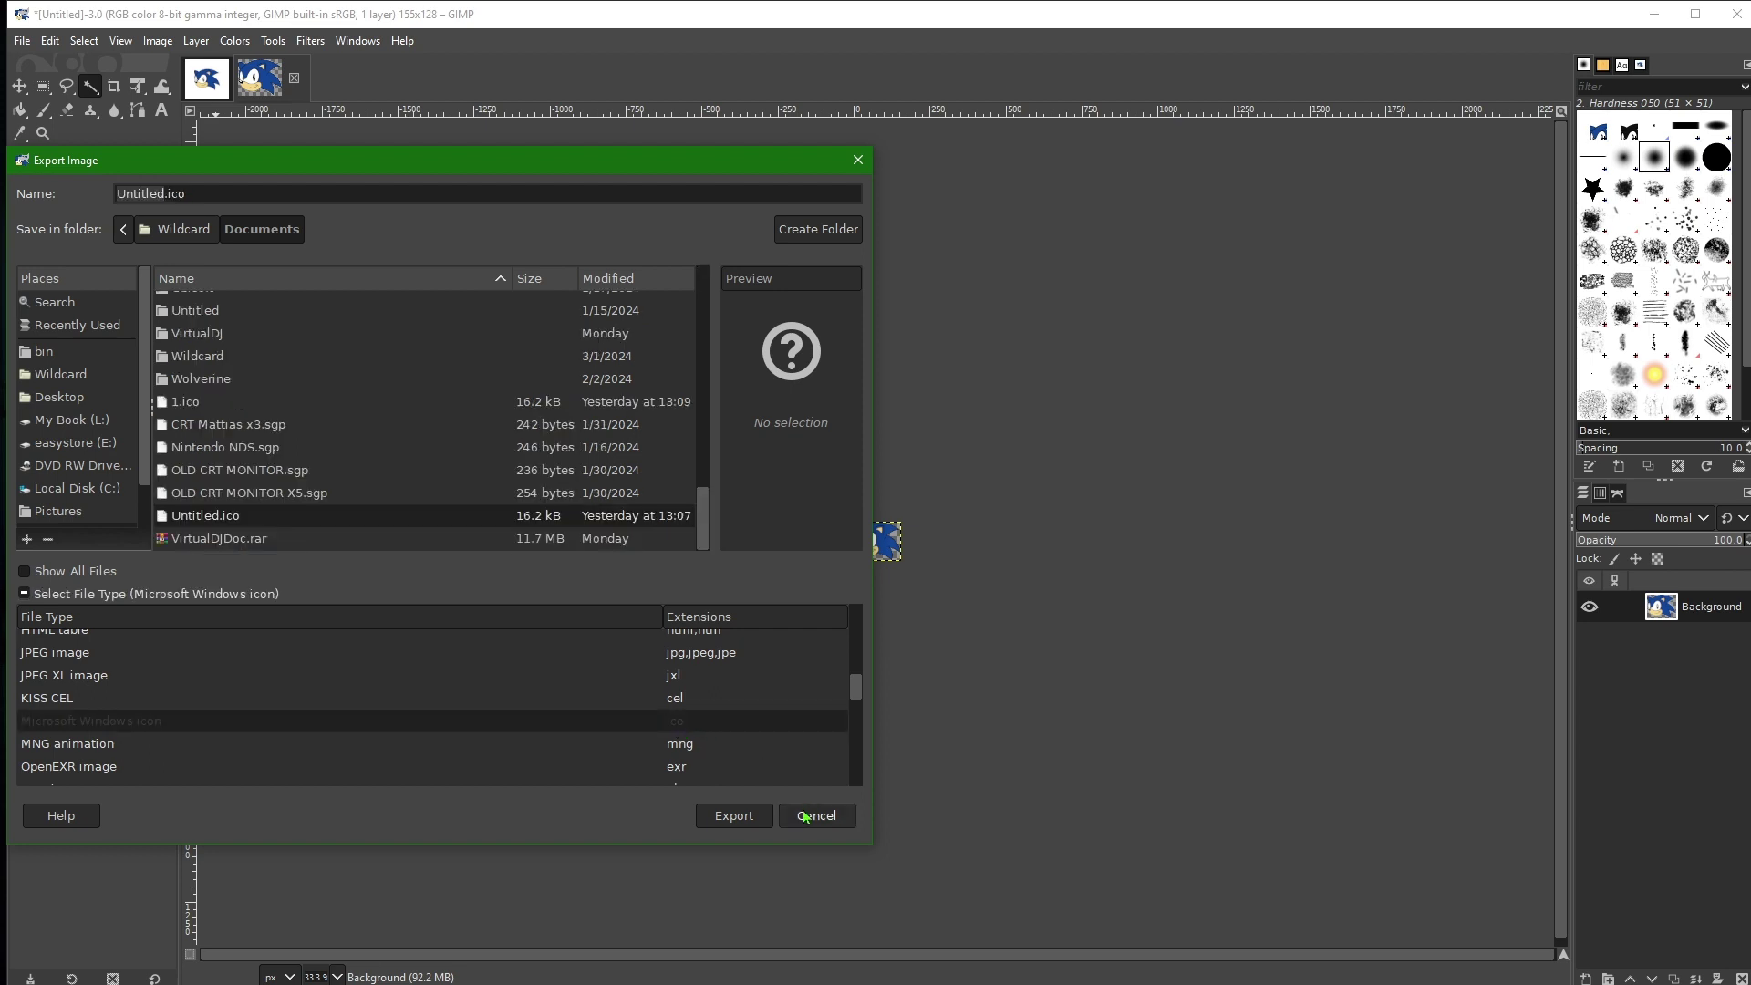
Export as Untitled.ico in Documents, replacing the existing file, with Compressed (PNG) enabled
left_click(736, 816)
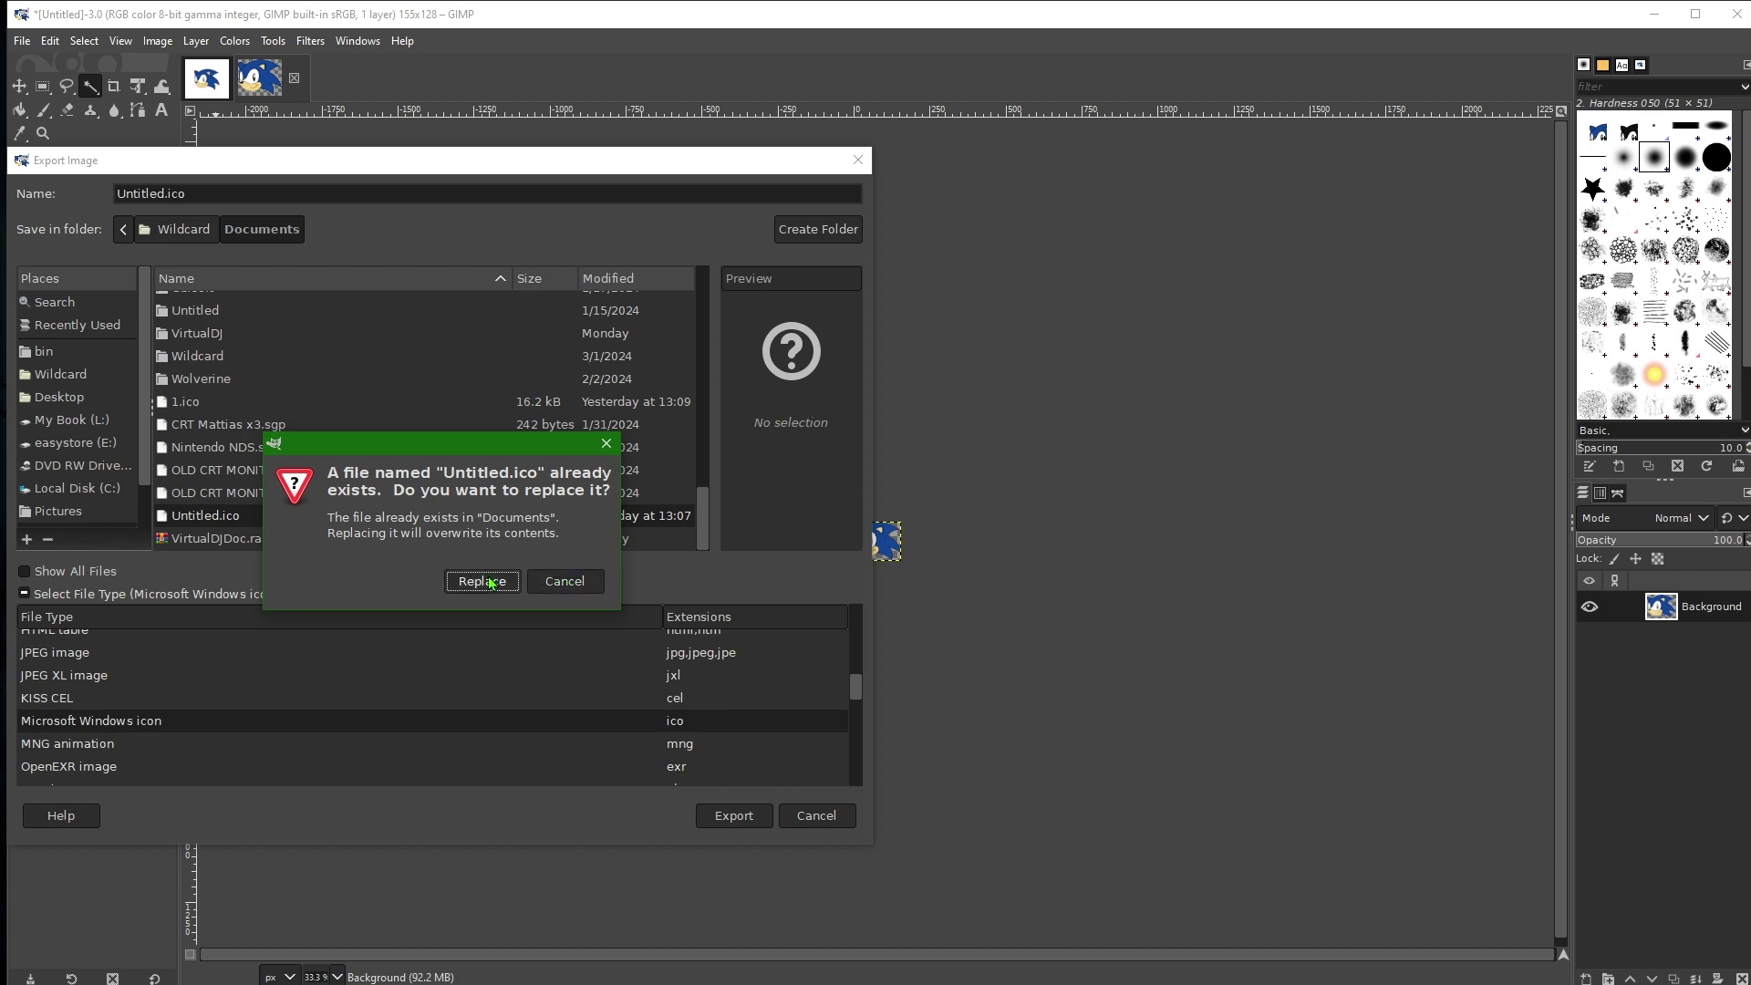
left_click(506, 584)
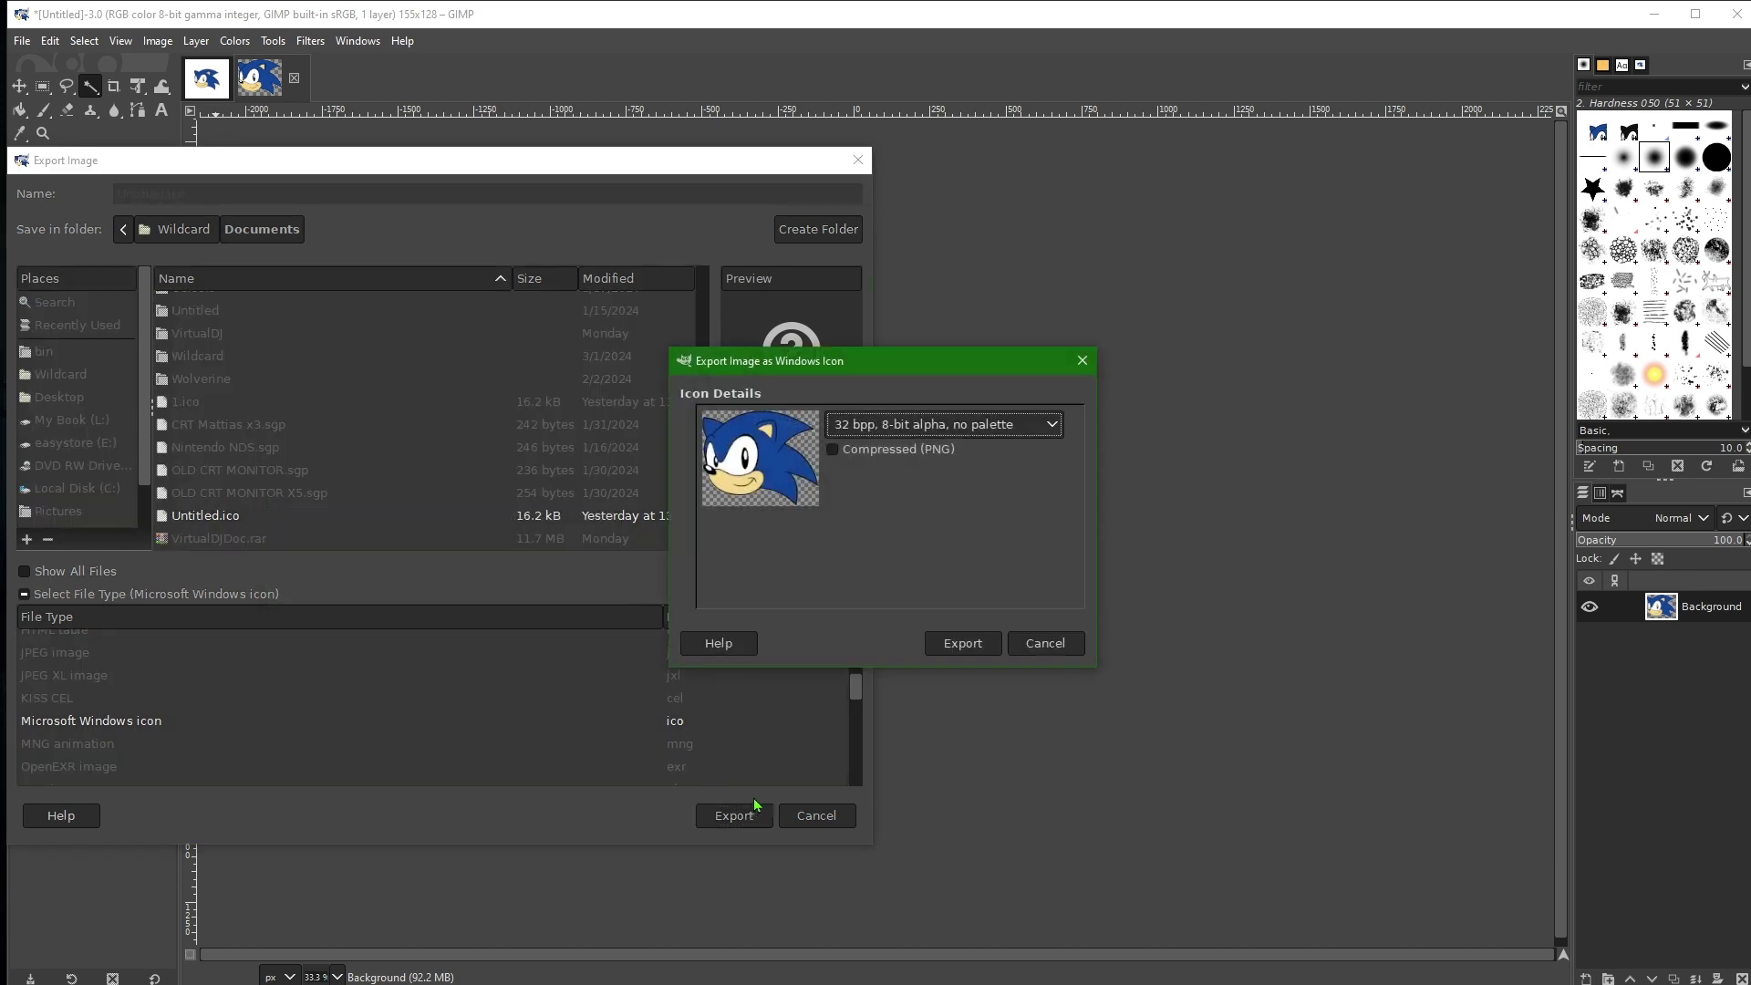
left_click(833, 453)
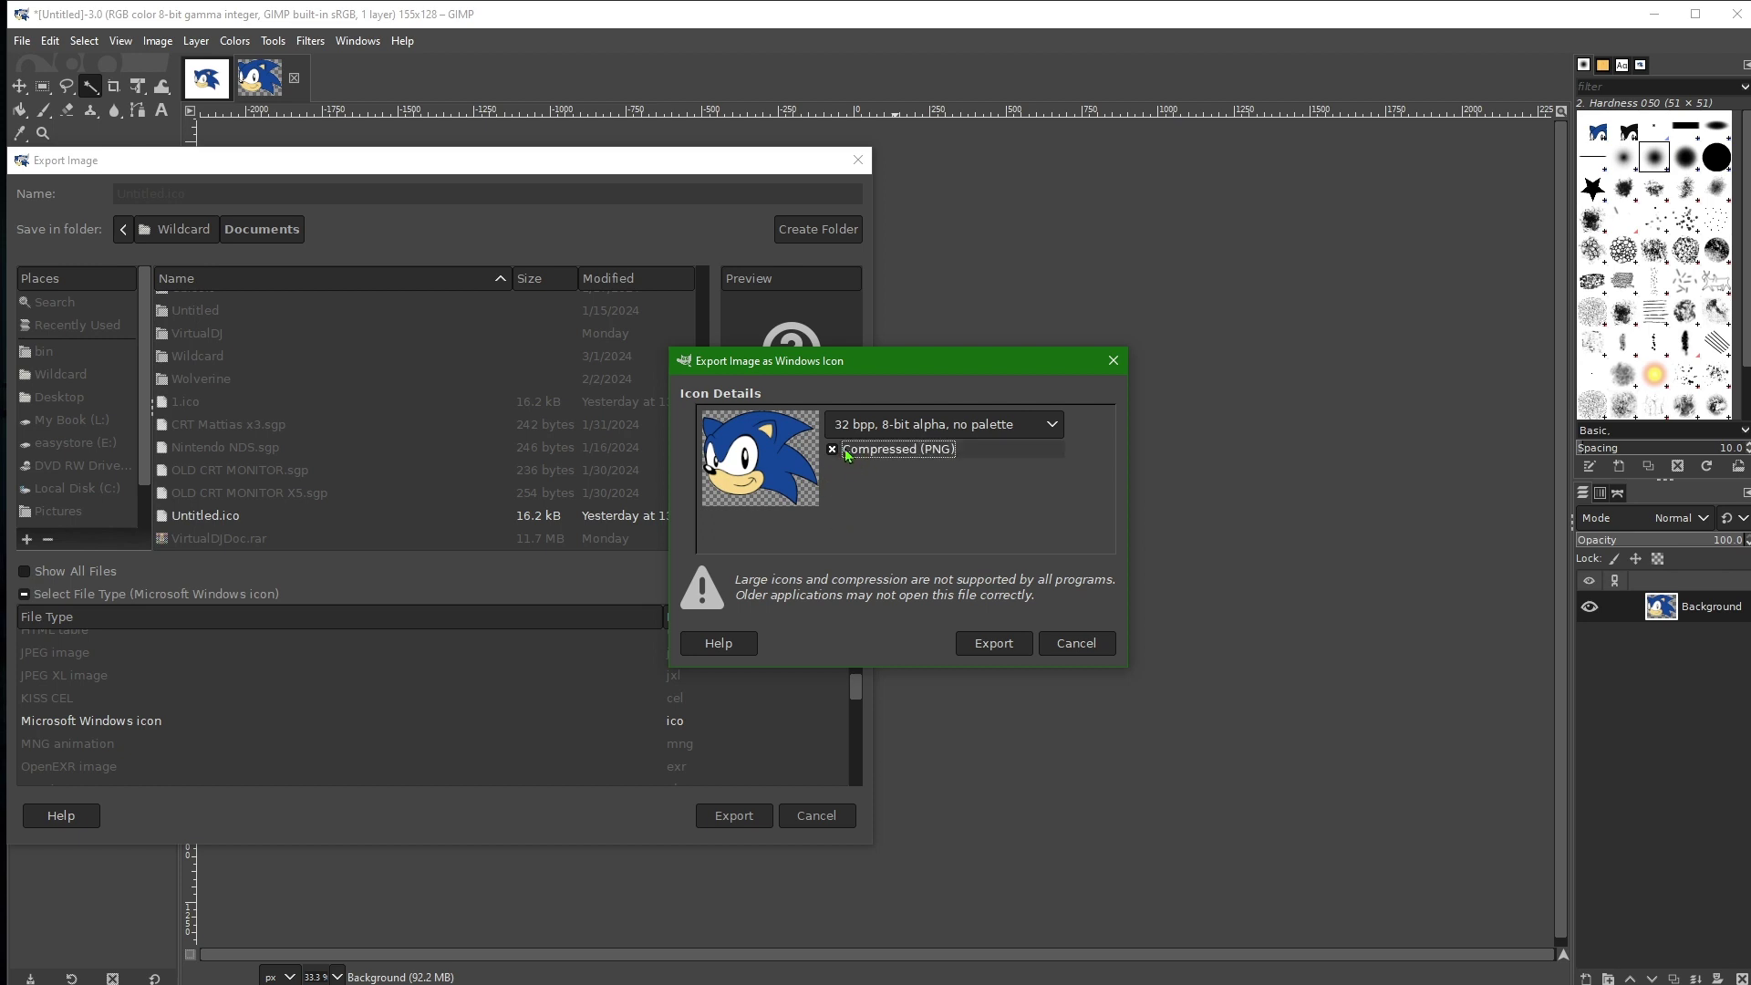
left_click(996, 646)
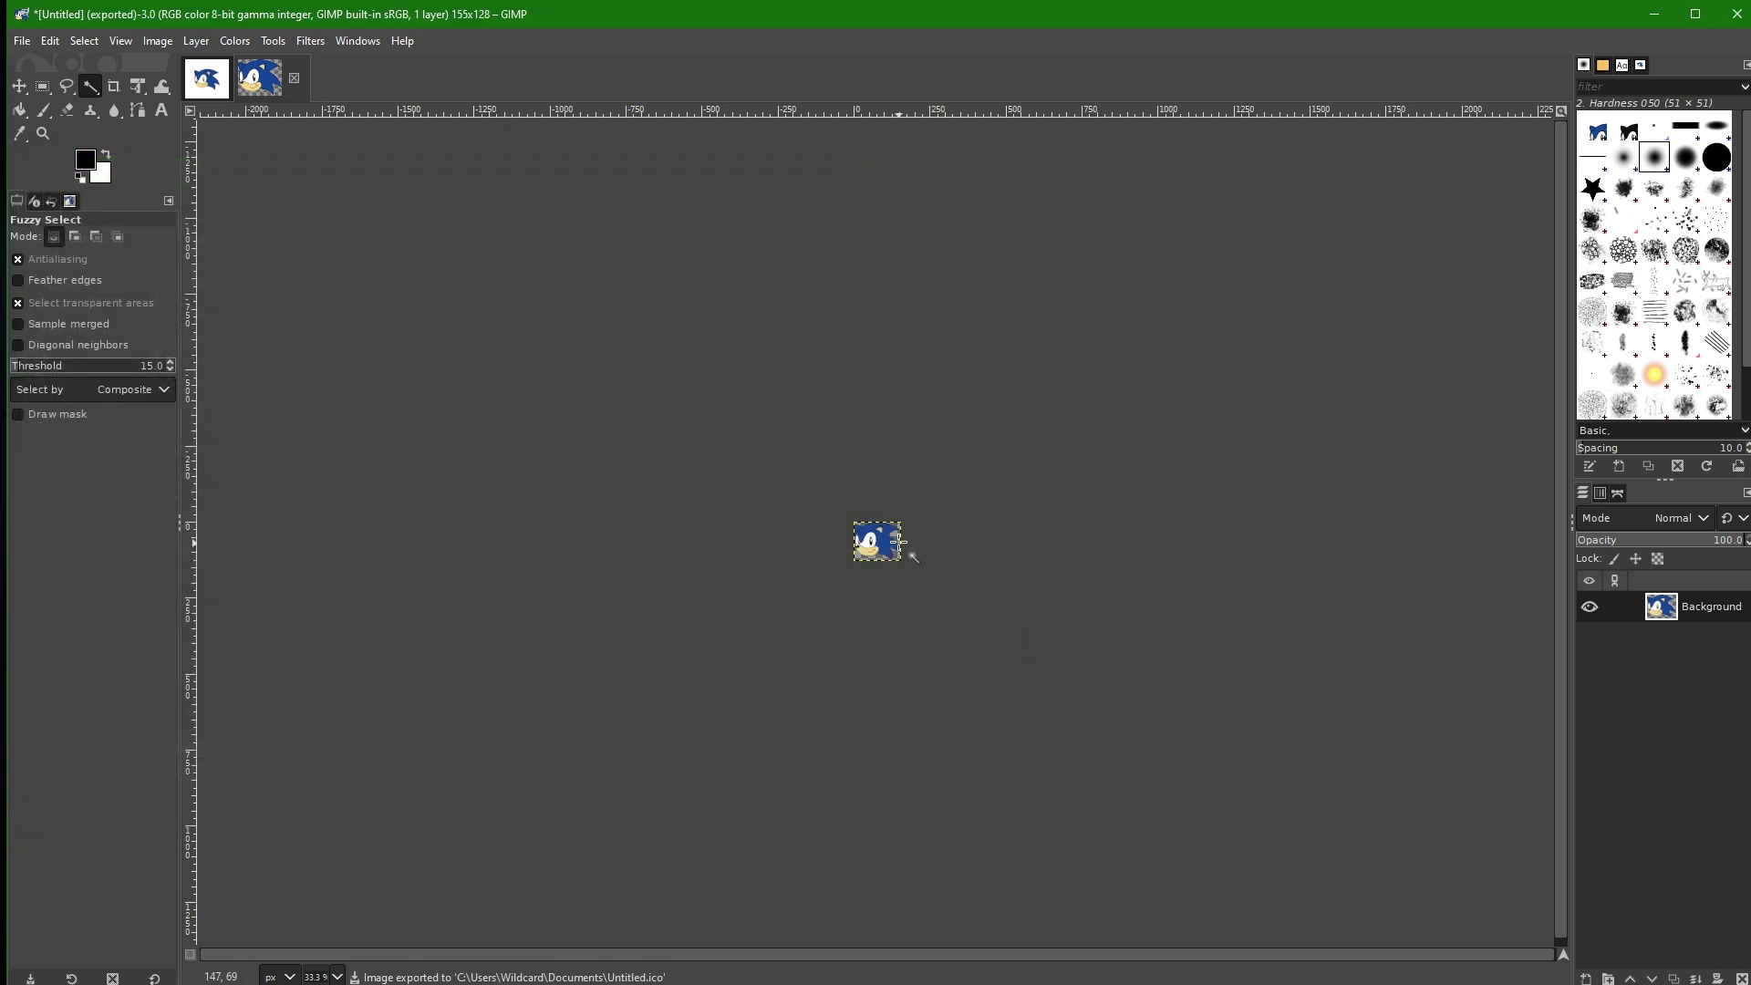
Back out of saving as XCF, then start Export As with the Microsoft Windows icon type
left_click(20, 42)
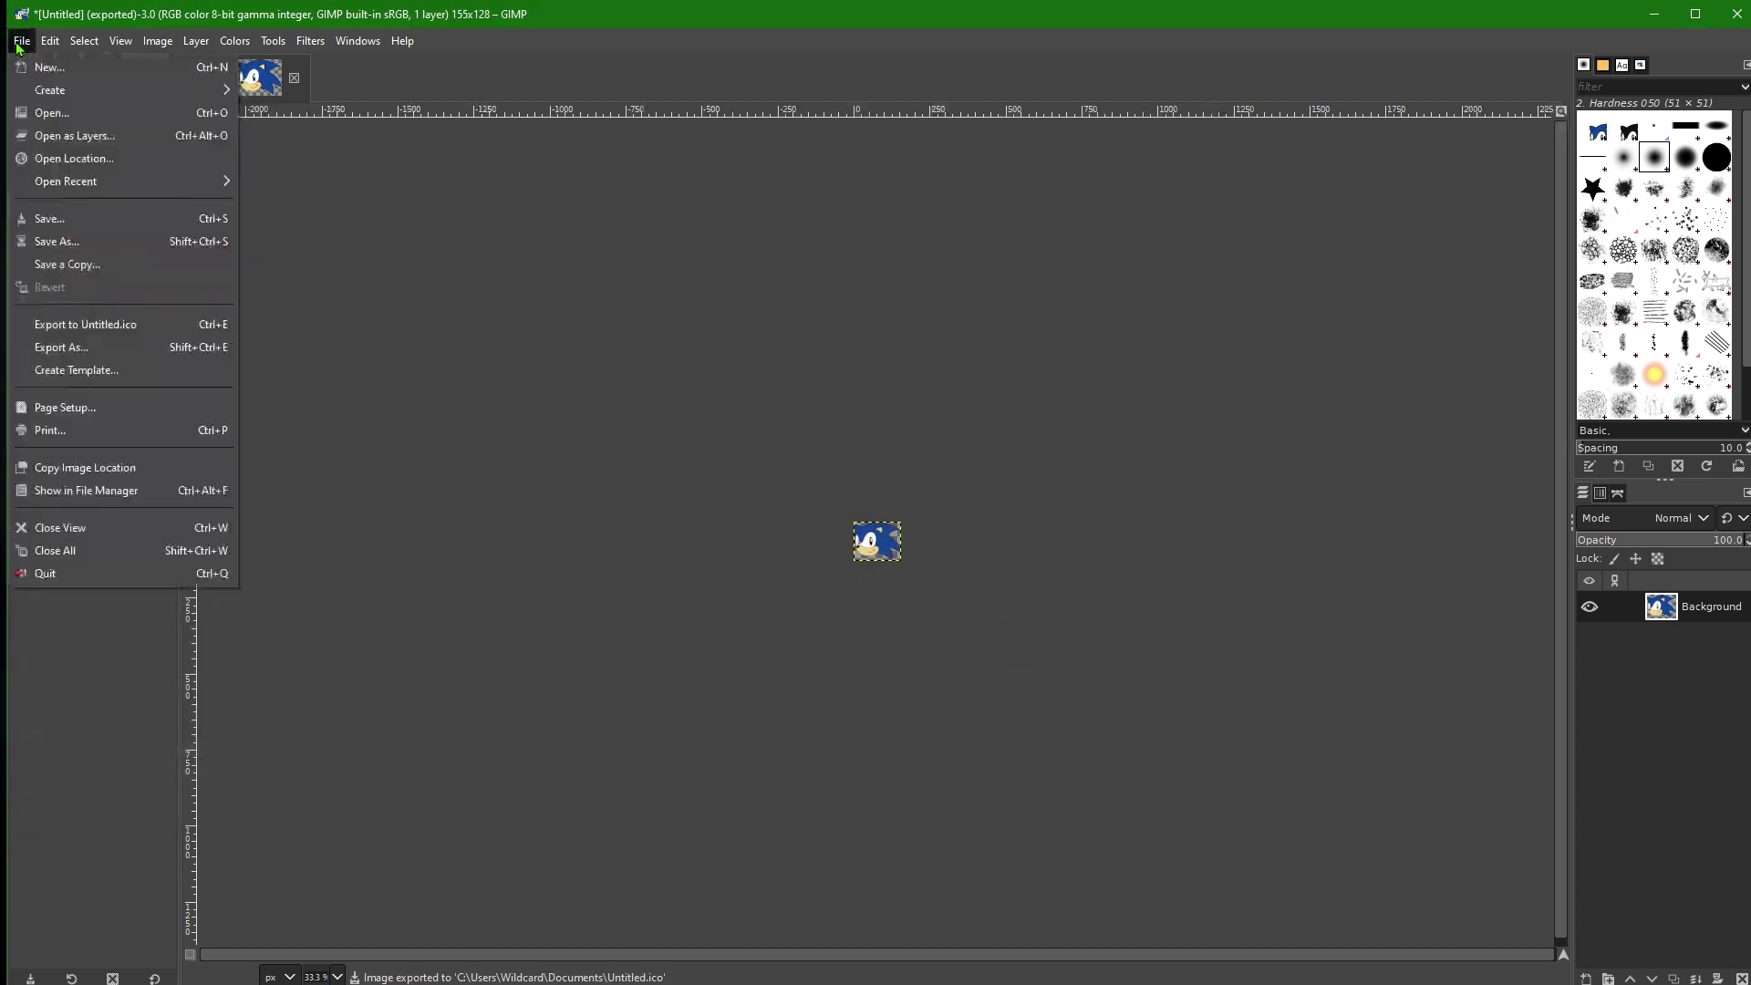
left_click(55, 242)
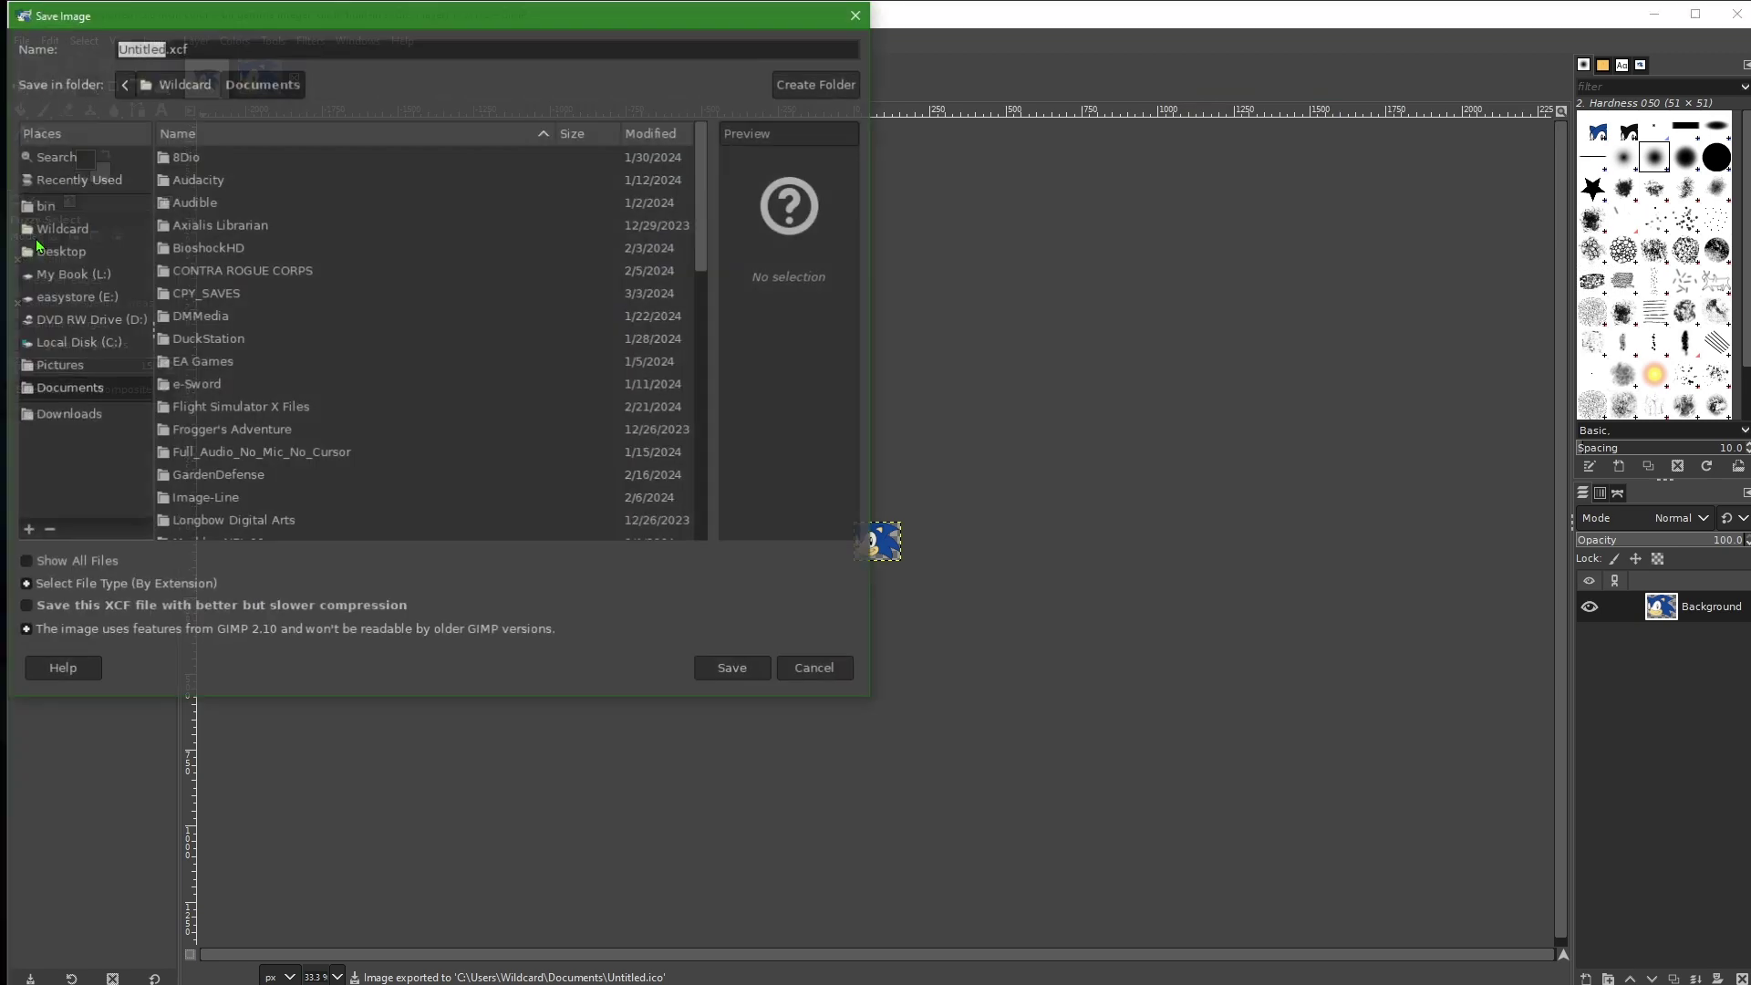
left_click(816, 670)
left_click(25, 41)
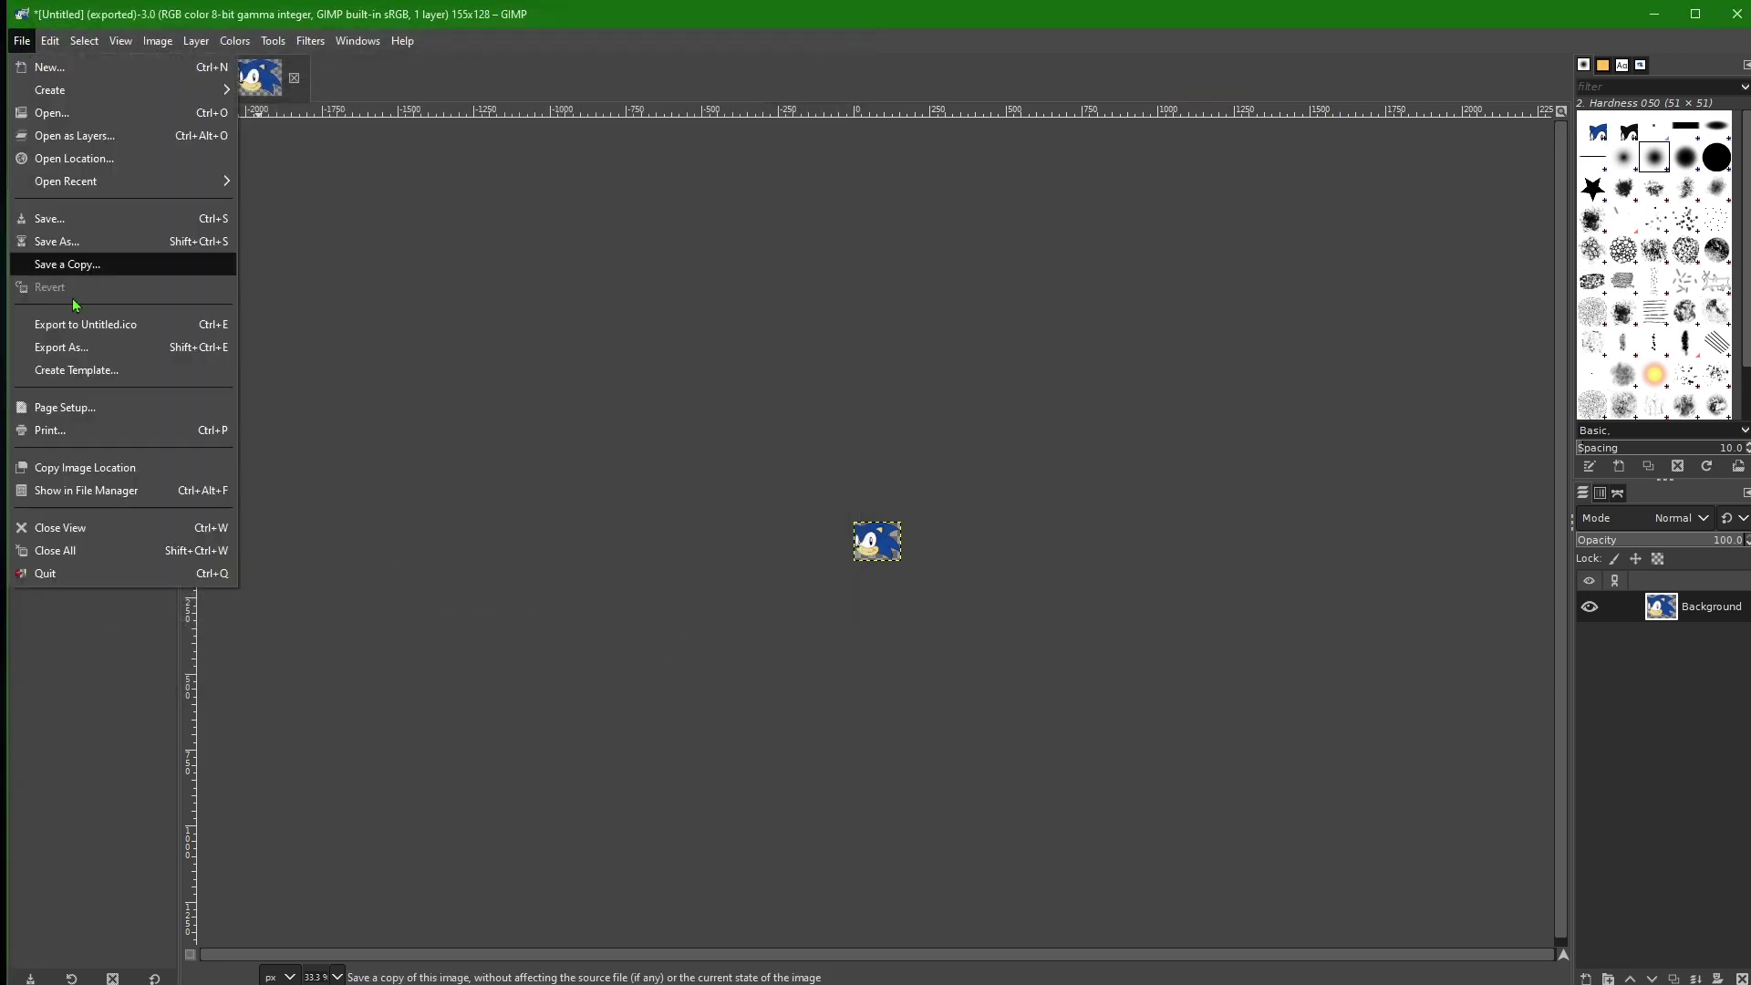
left_click(105, 355)
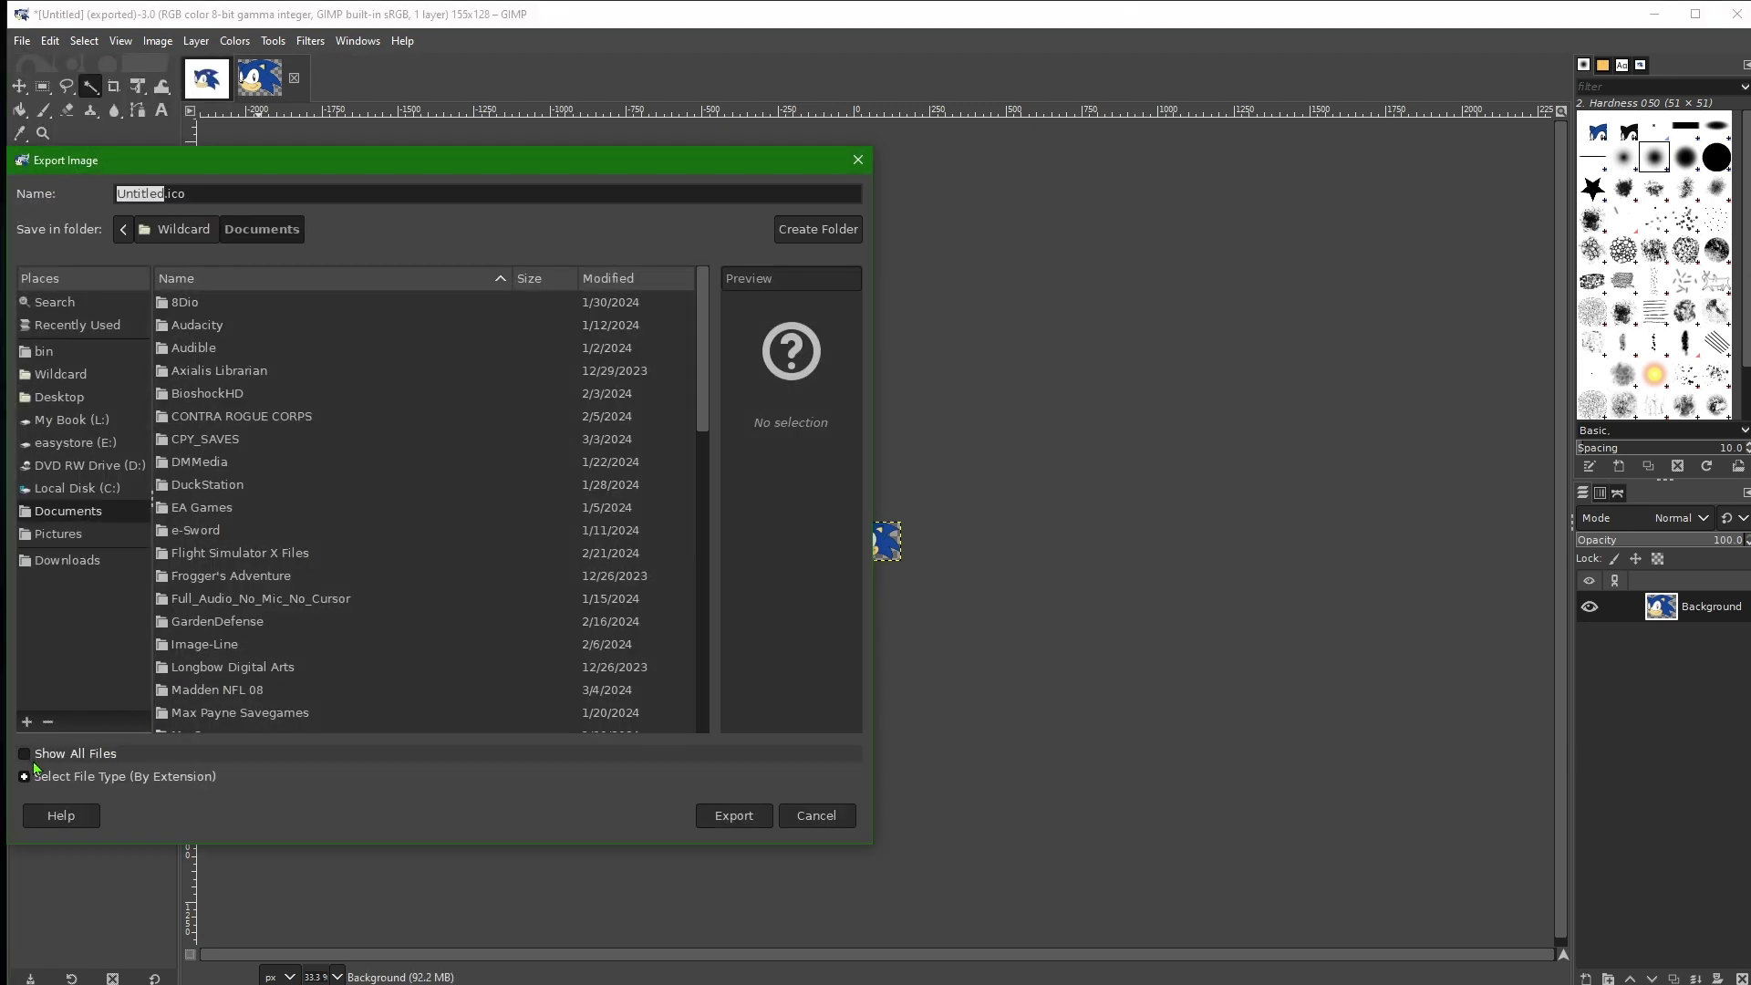
left_click(25, 778)
scroll(171, 693, "down", 10)
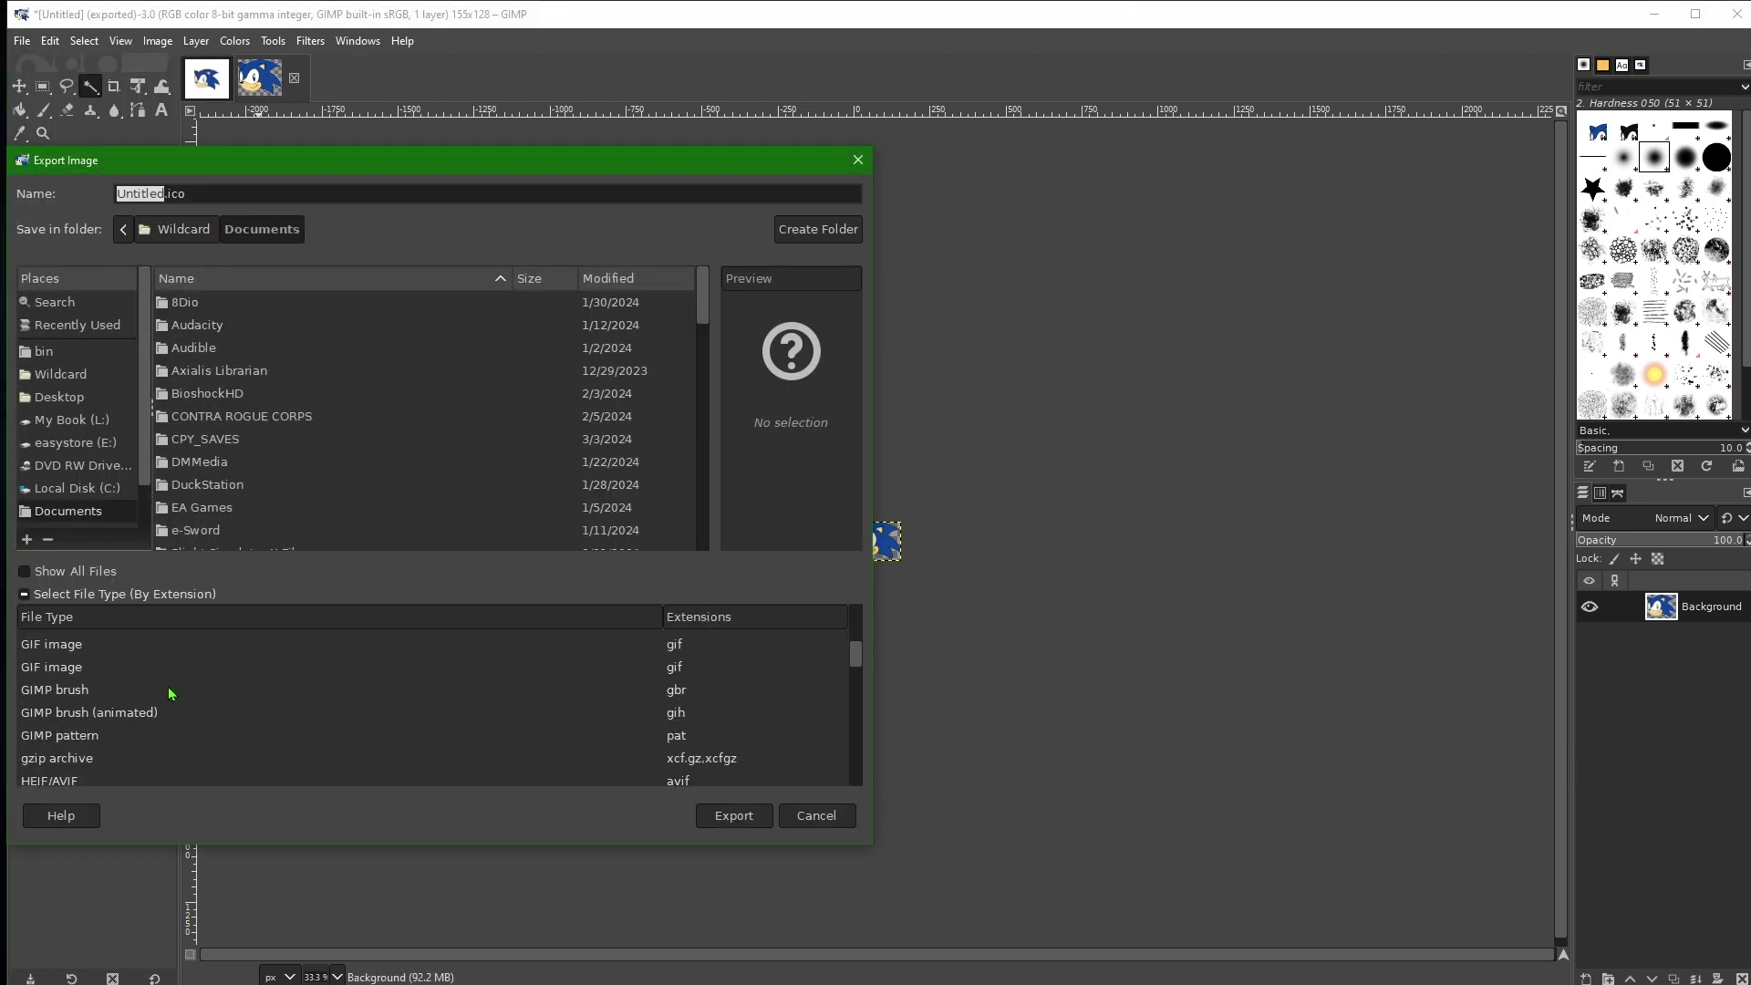
left_click(145, 695)
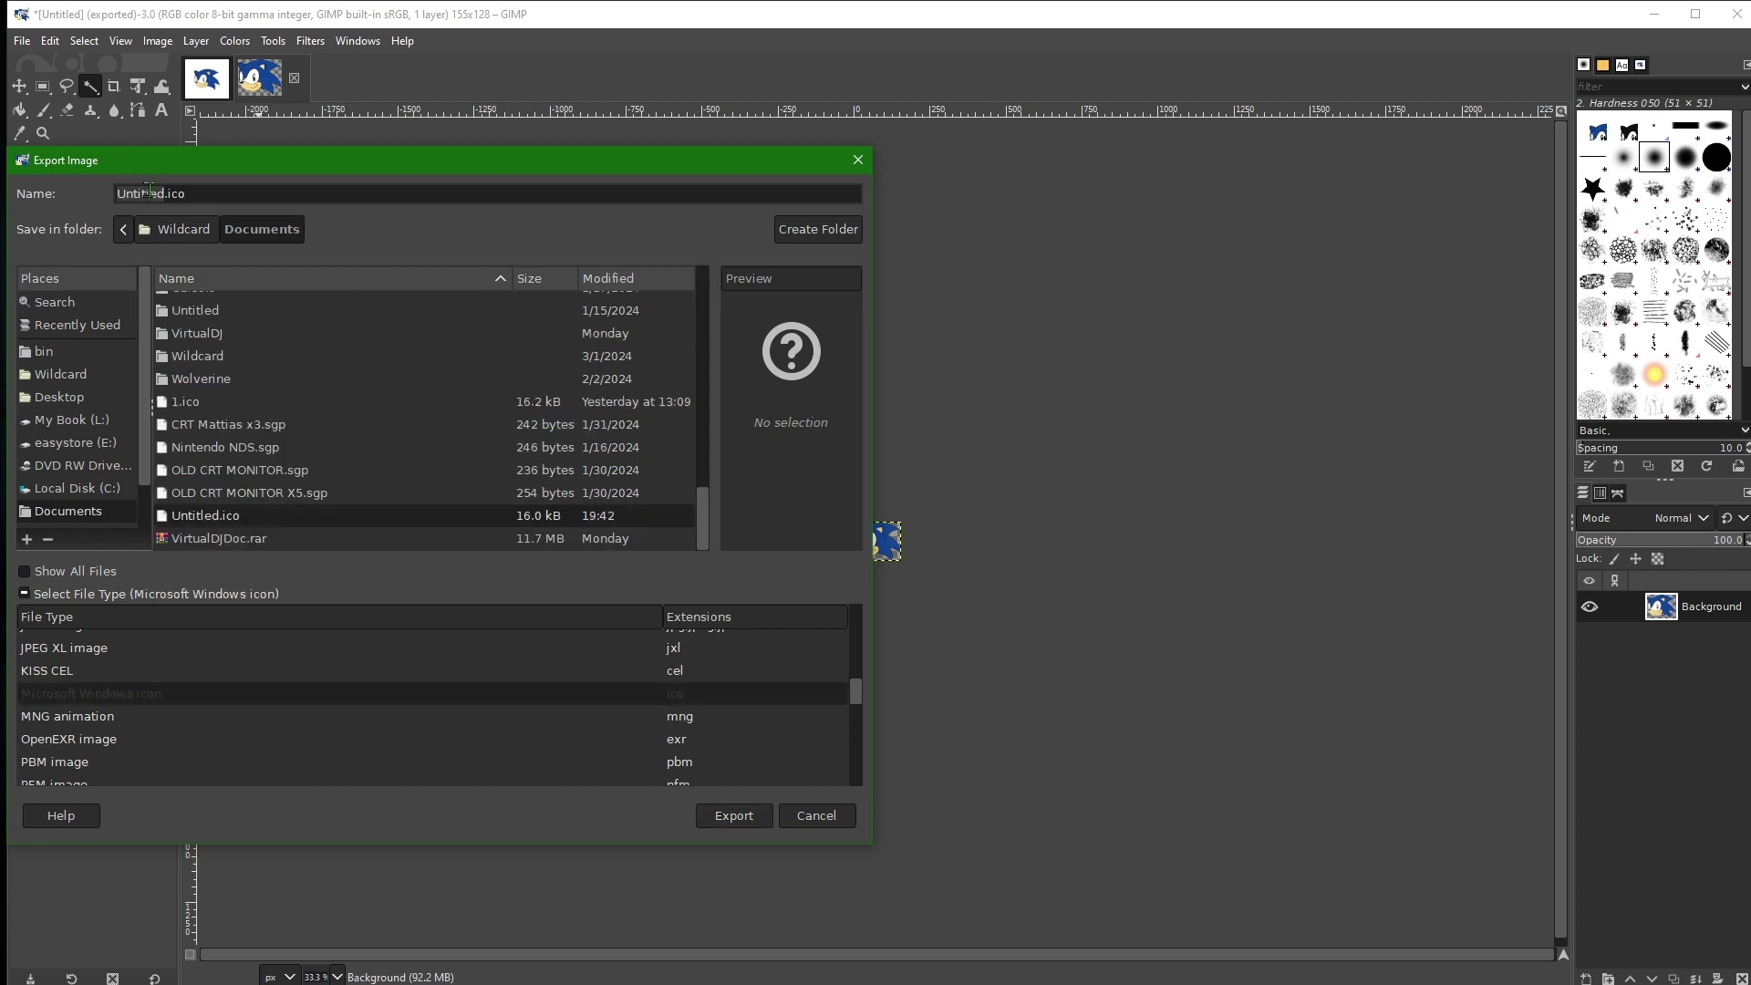
Export as 'Sonic test.ico' to the Desktop with Compressed (PNG) ticked
double_click(149, 191)
type("Sonic ")
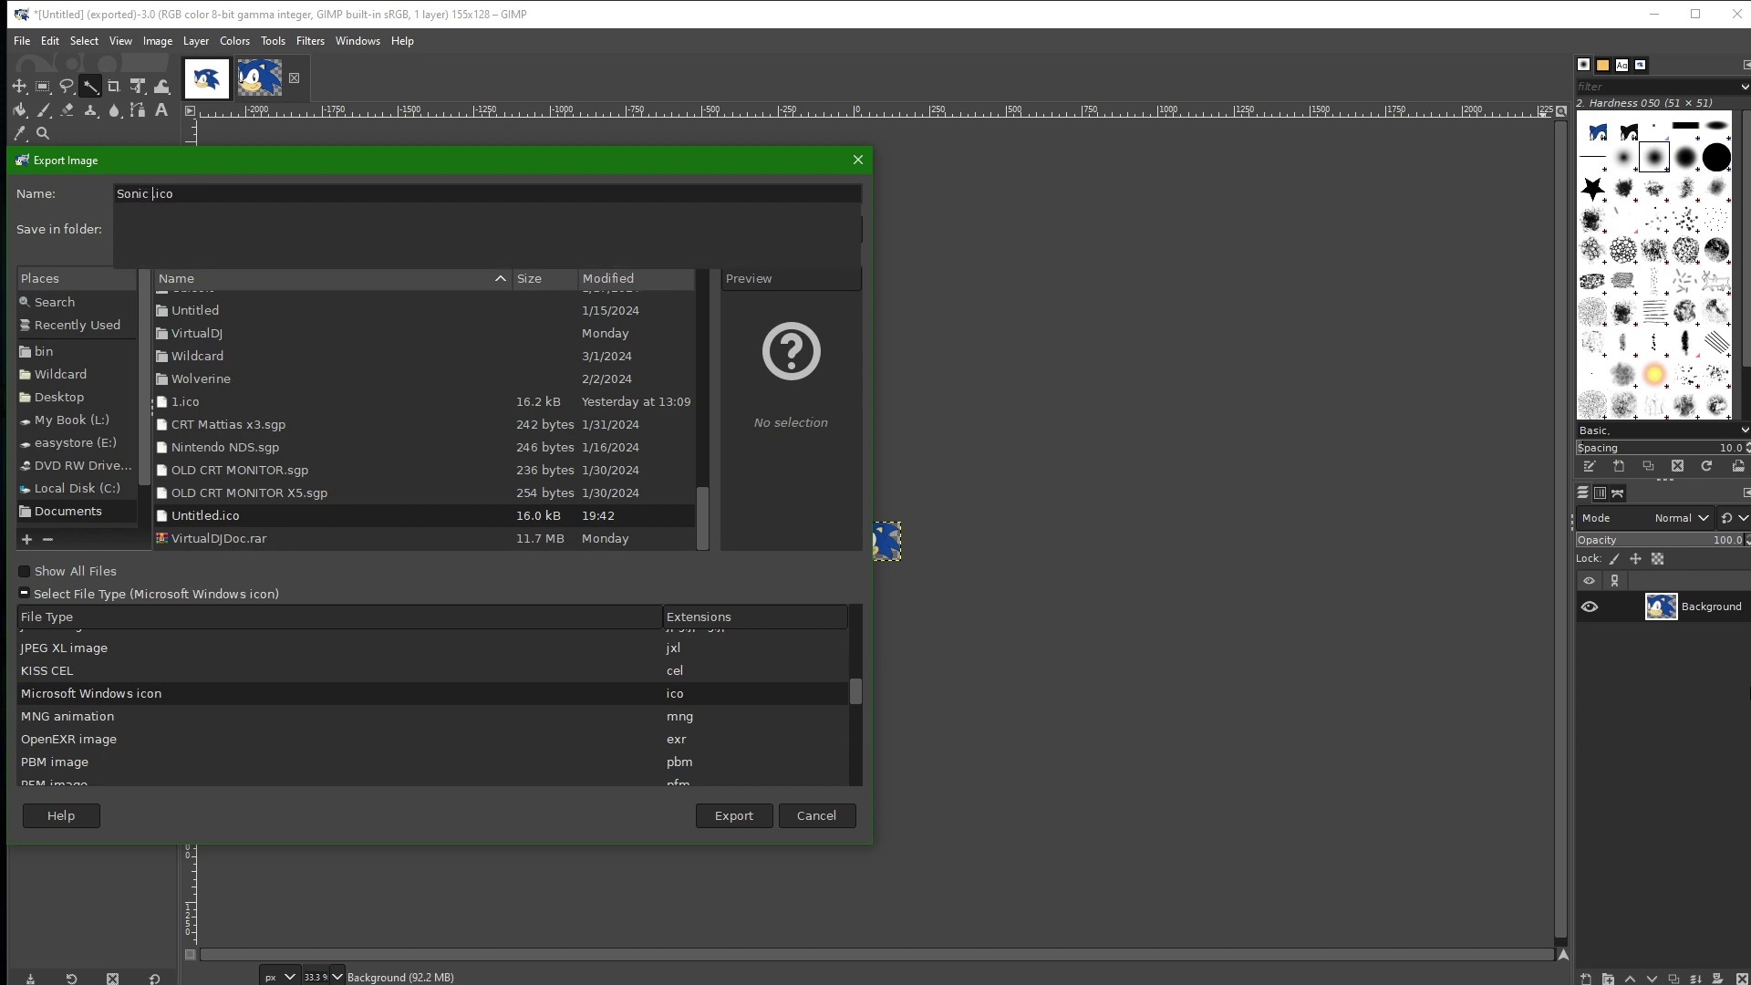
type("test")
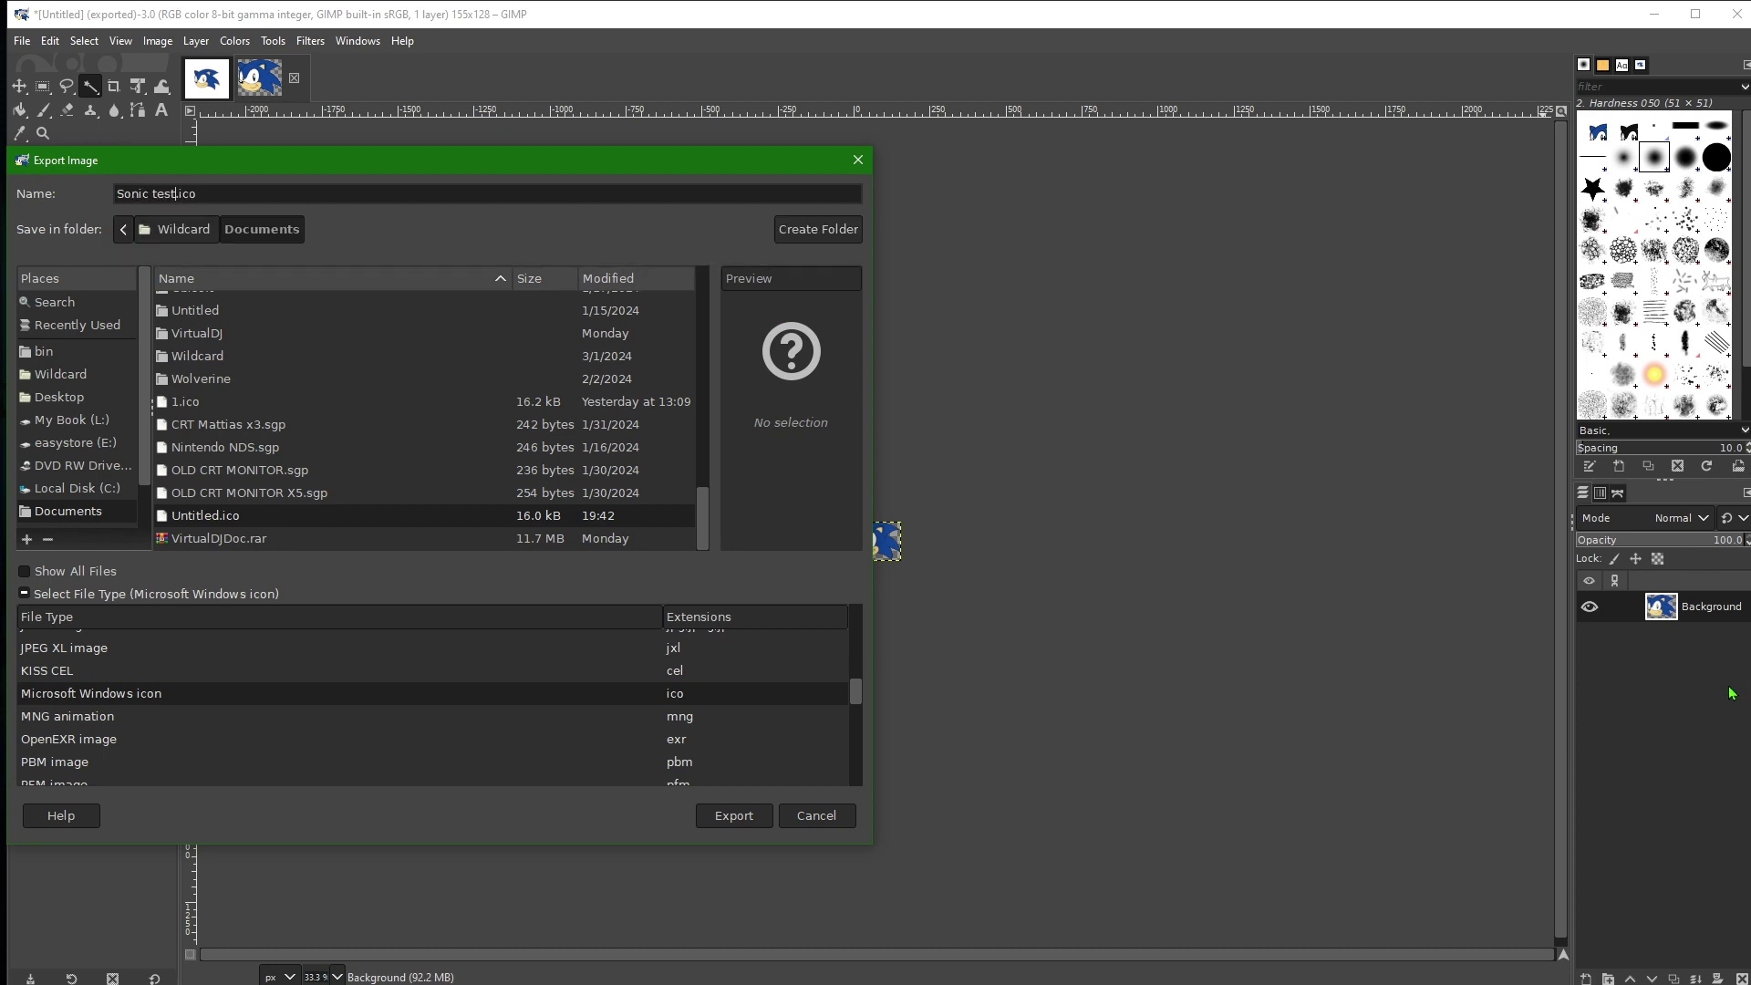
left_click(202, 228)
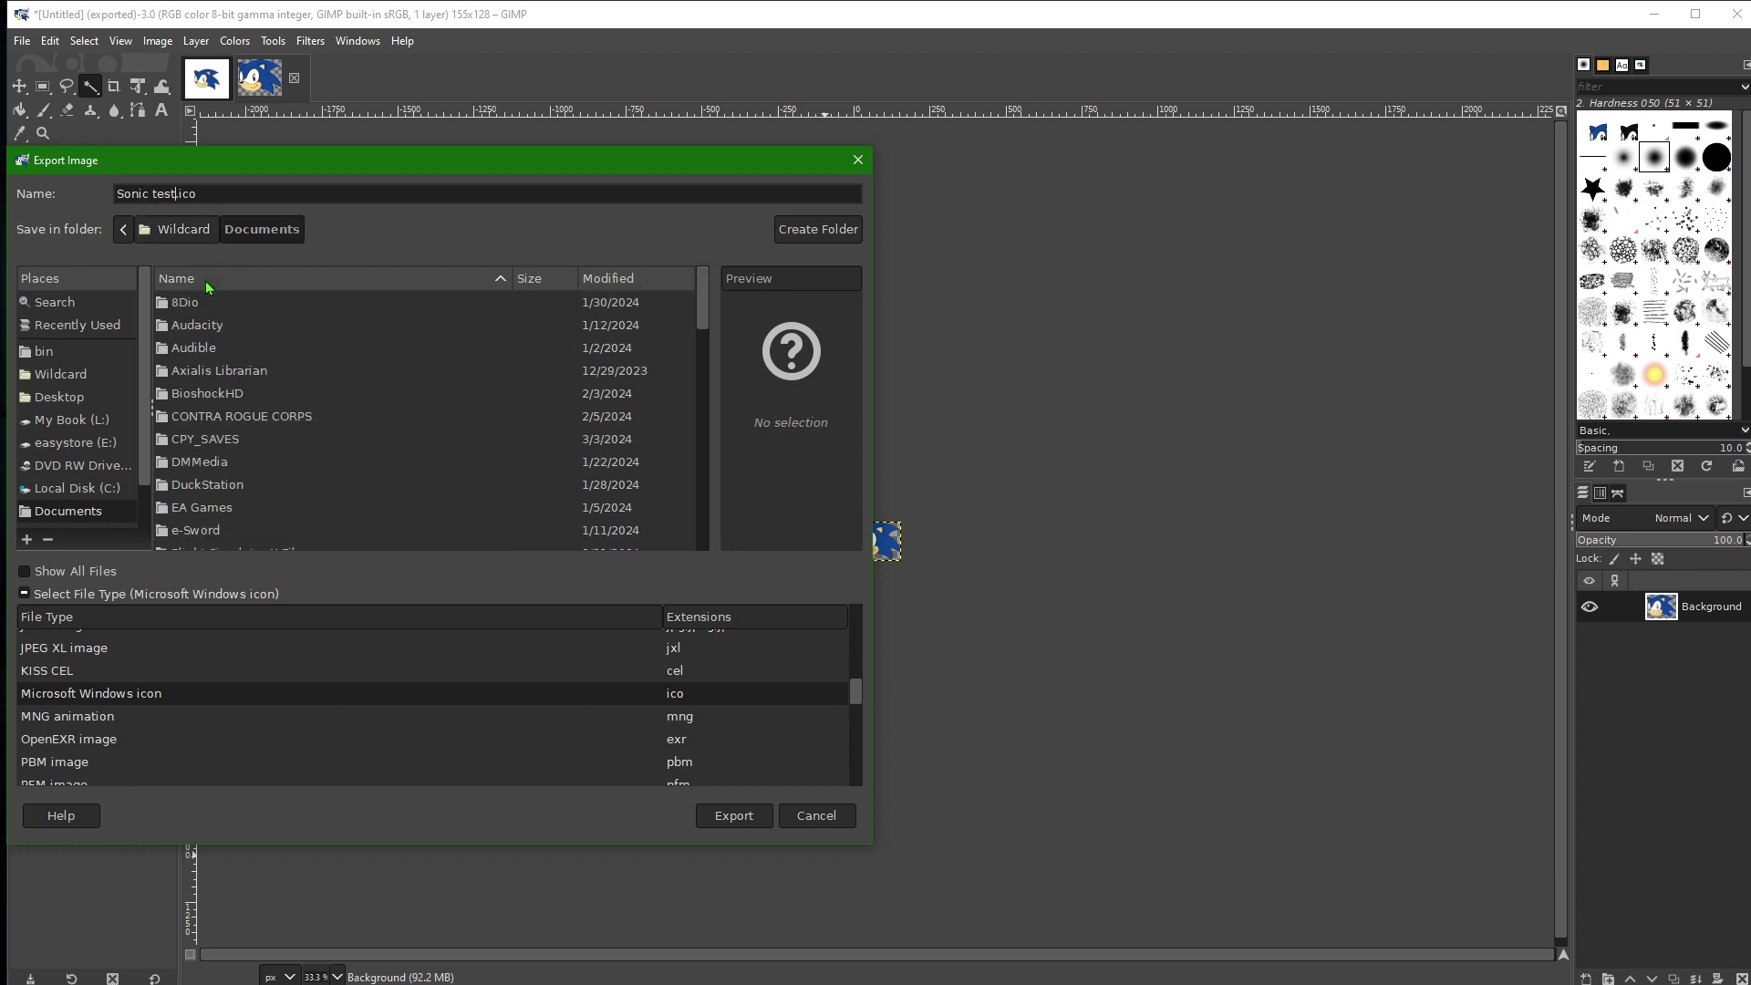
left_click(77, 398)
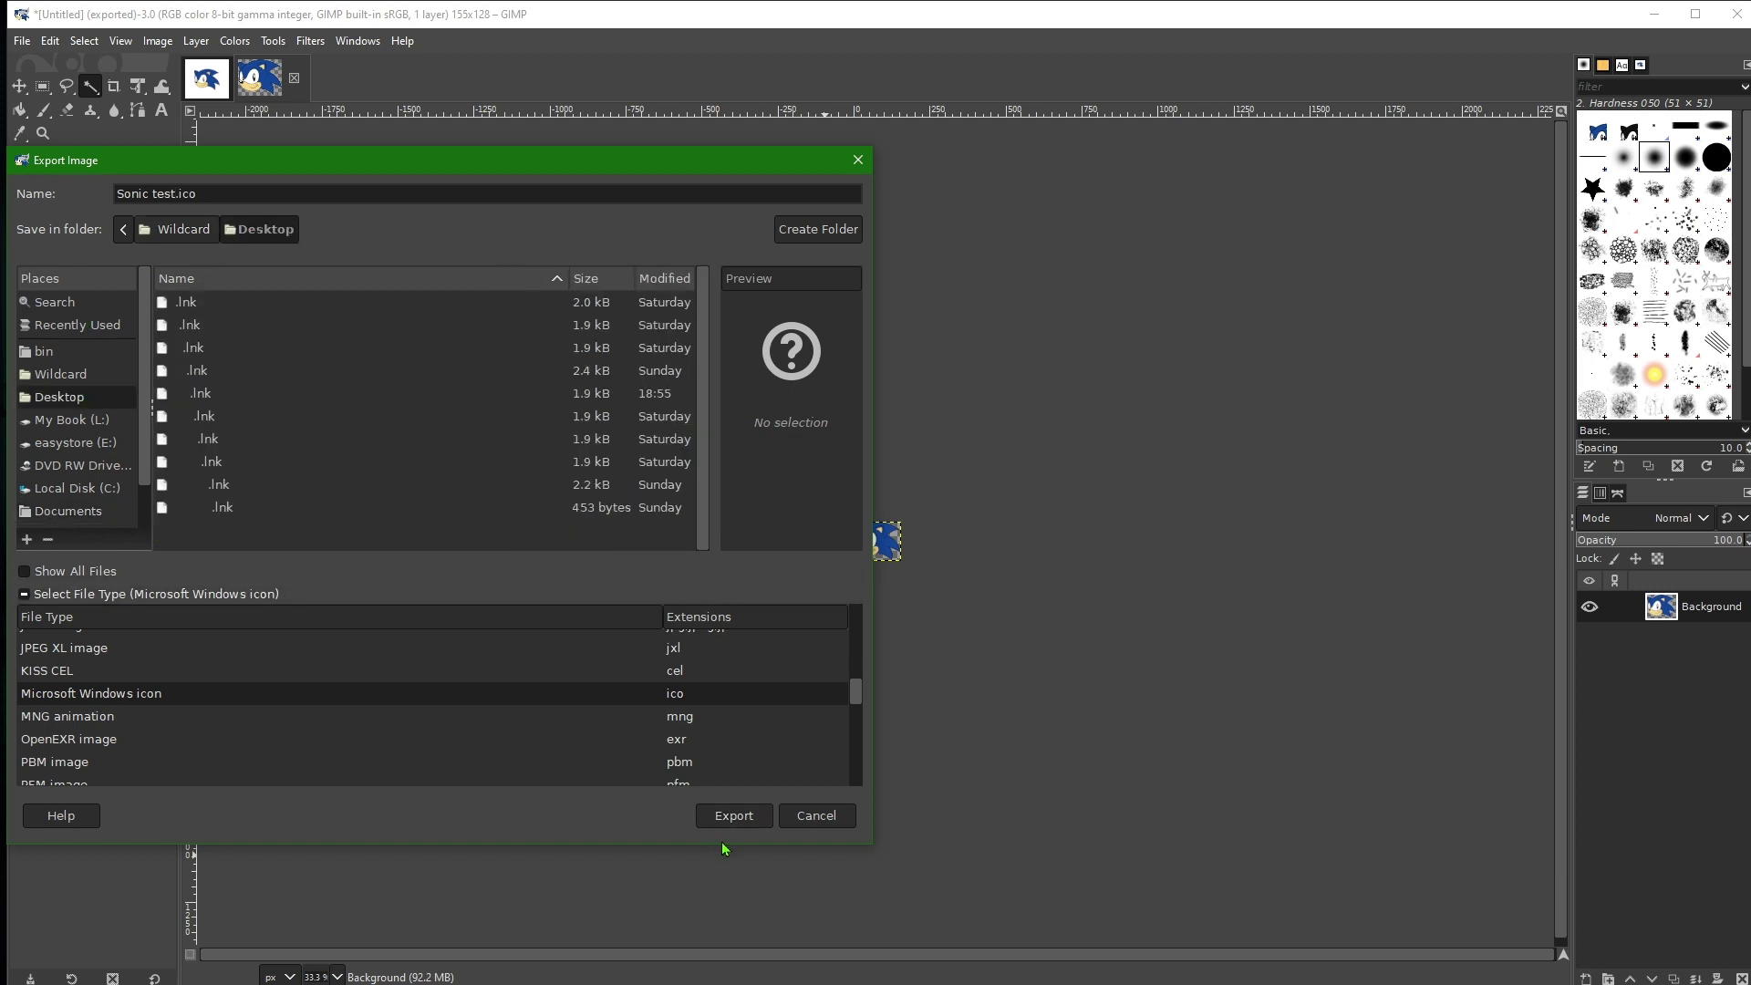
left_click(734, 814)
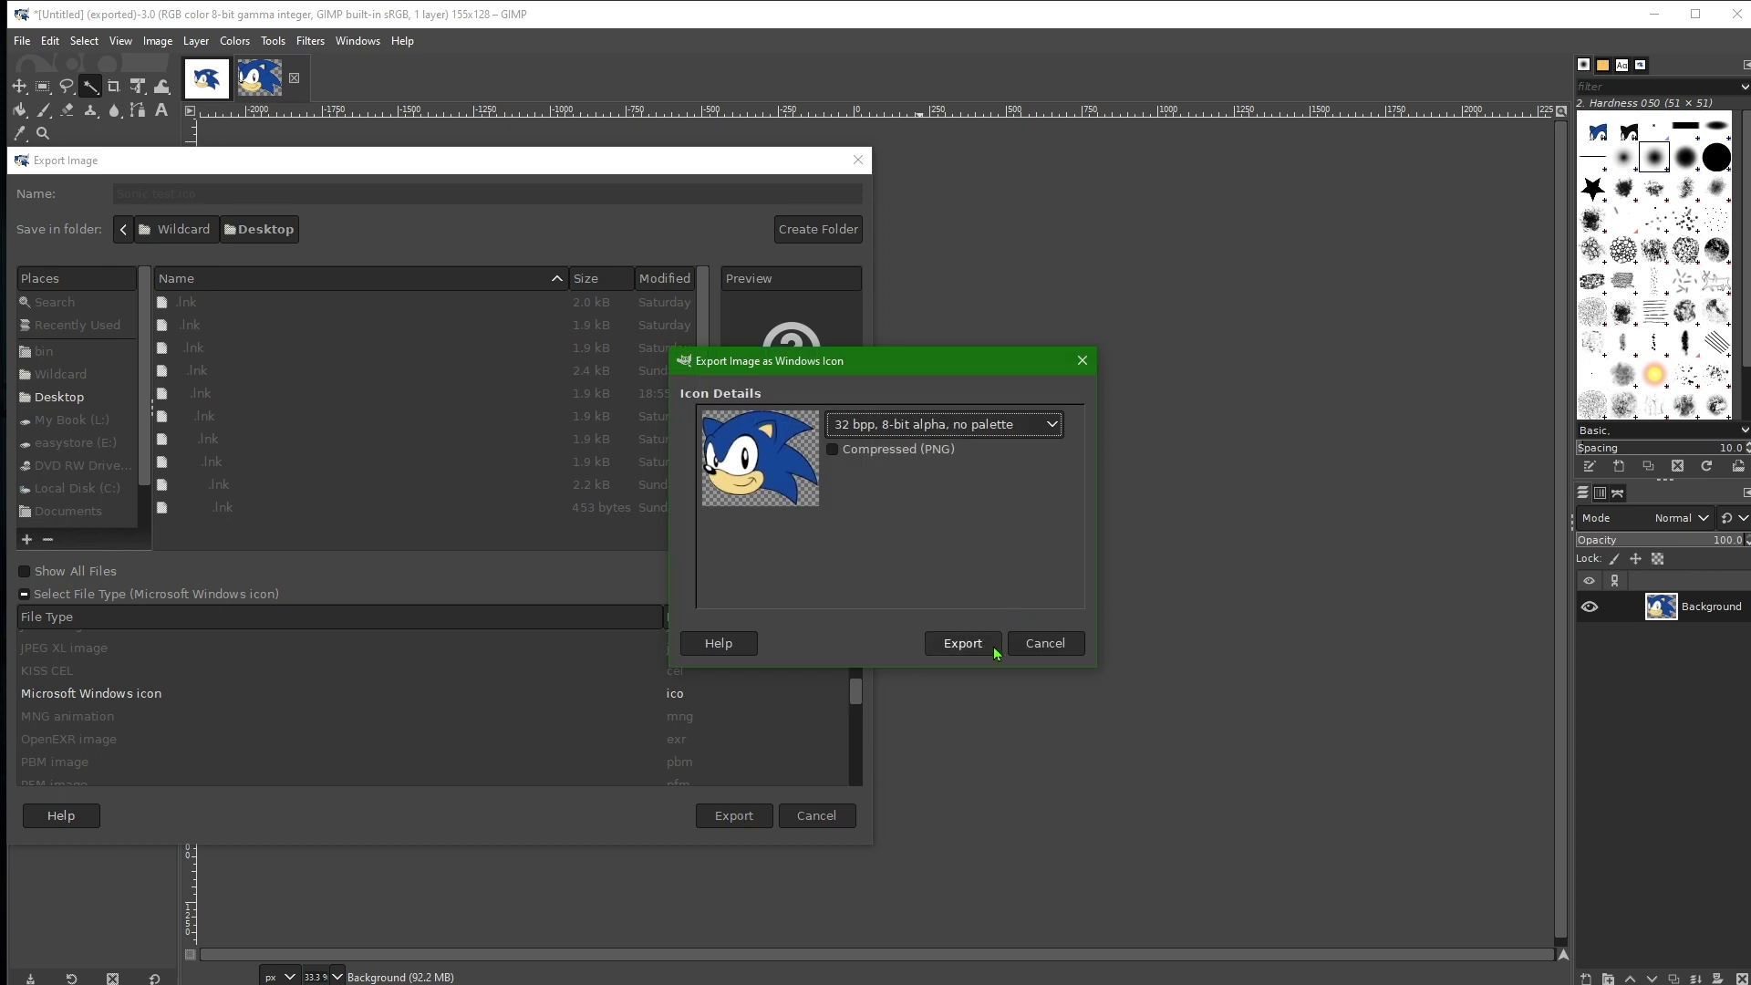
left_click(843, 450)
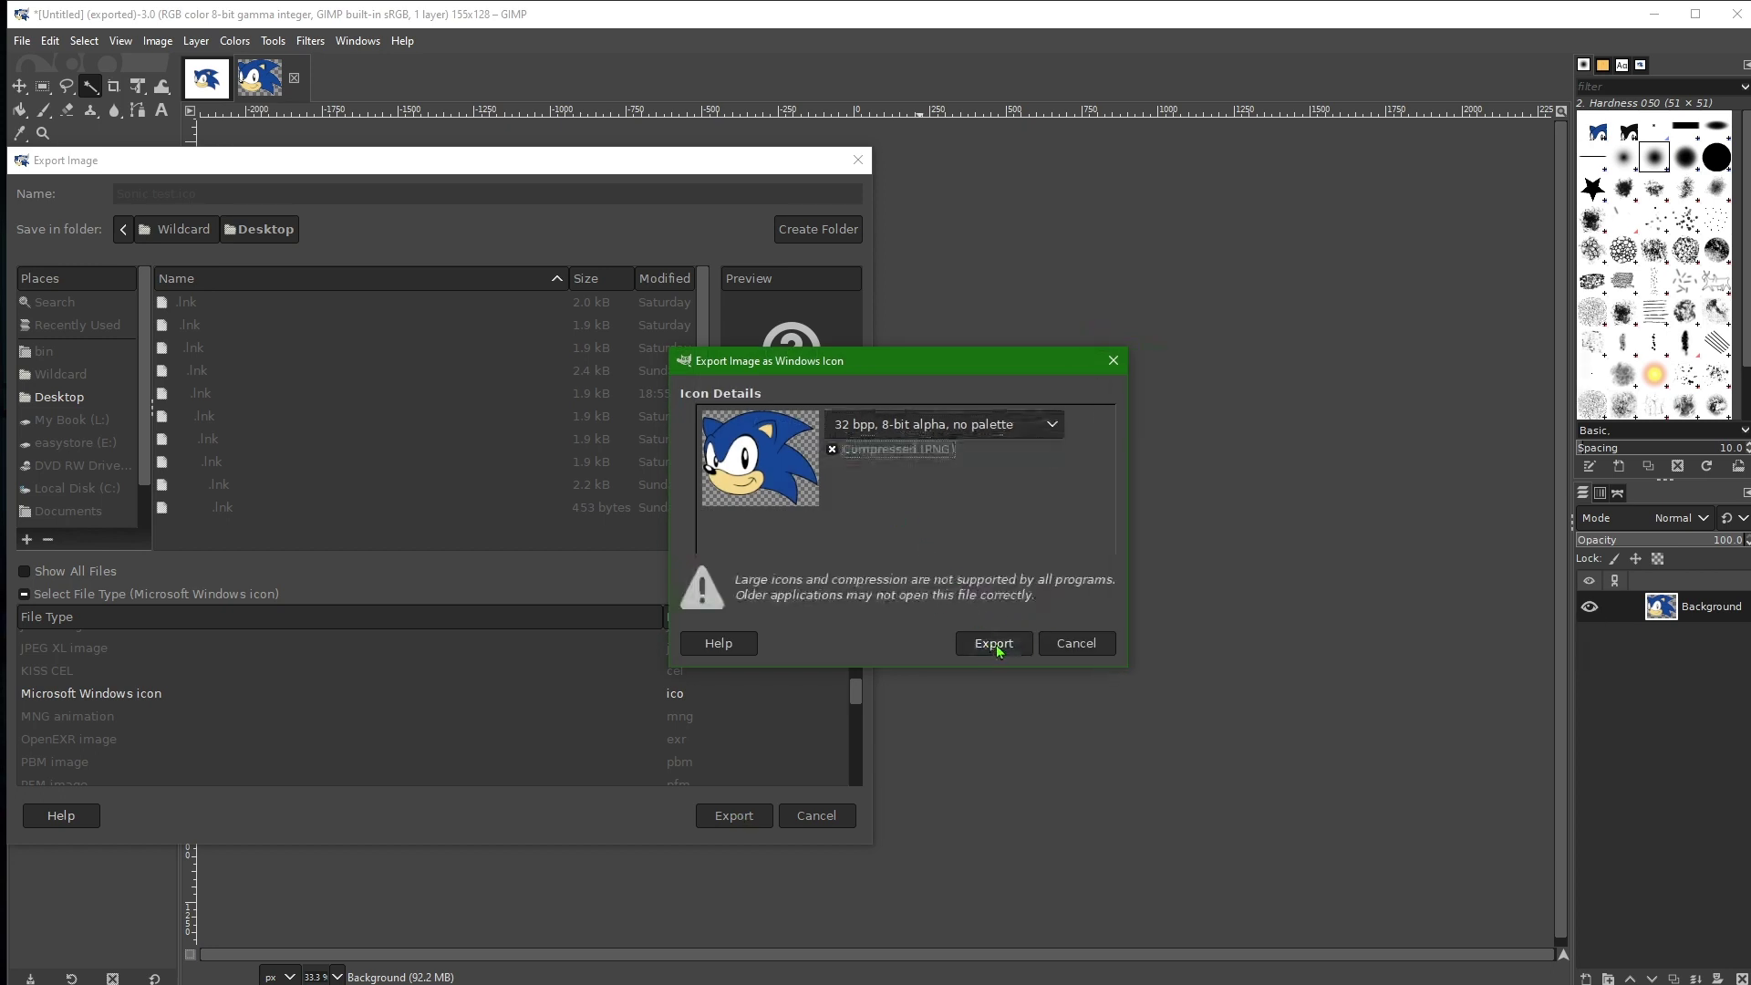
left_click(994, 644)
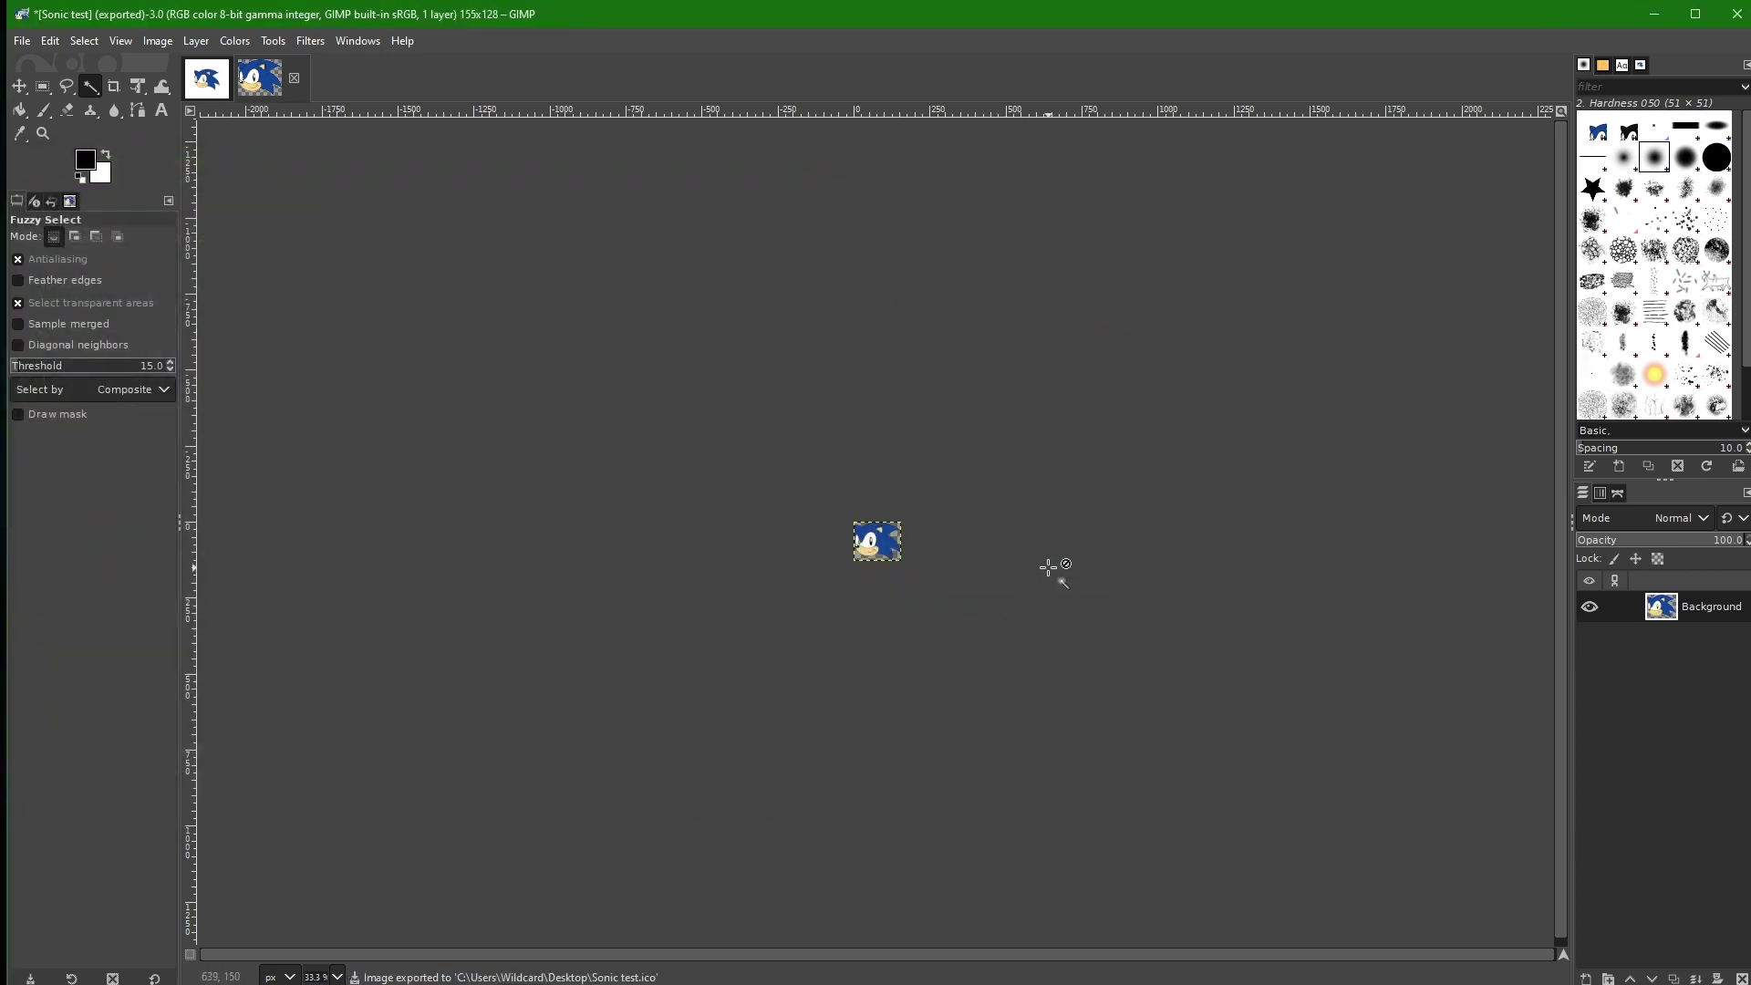